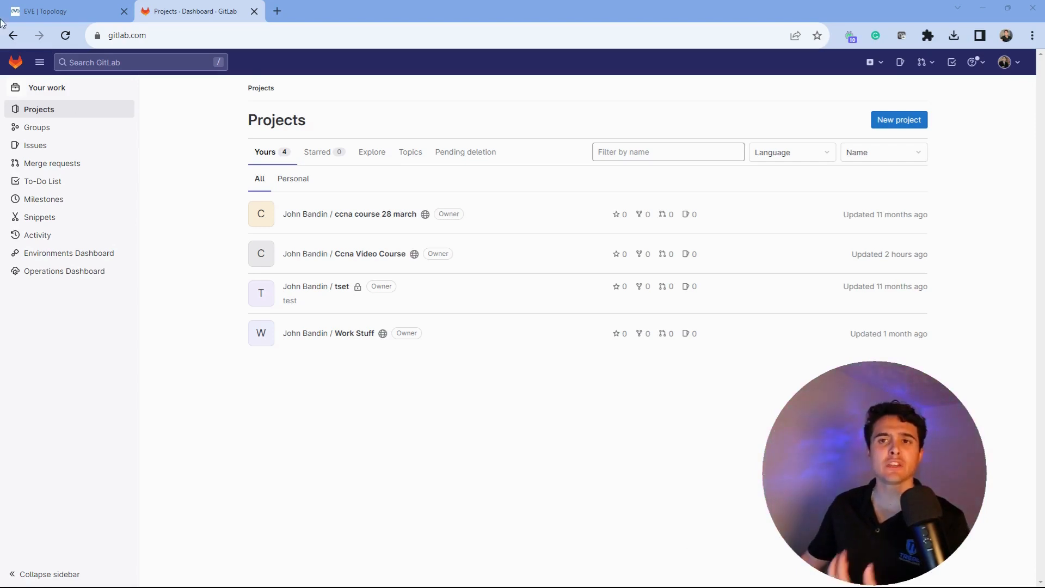
# Switch to the EVE topology, mark the DNS server, Internet node, R1 edge and IP addresses with pen strokes, and clear the markings.
pyautogui.click(26, 6)
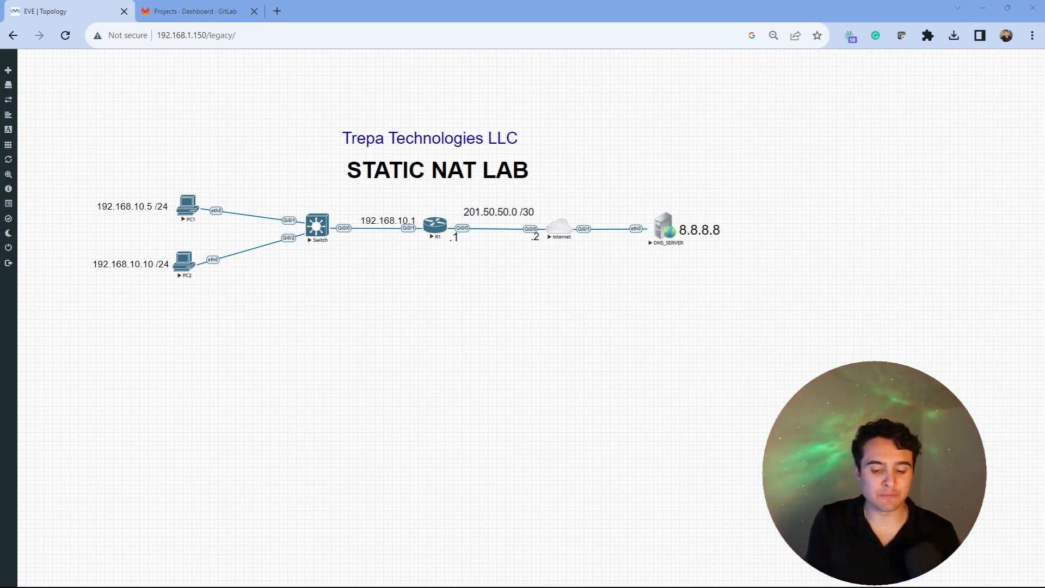
pyautogui.moveTo(648, 255)
pyautogui.mouseDown()
pyautogui.moveTo(726, 239)
pyautogui.moveTo(662, 206)
pyautogui.moveTo(653, 215)
pyautogui.mouseUp()
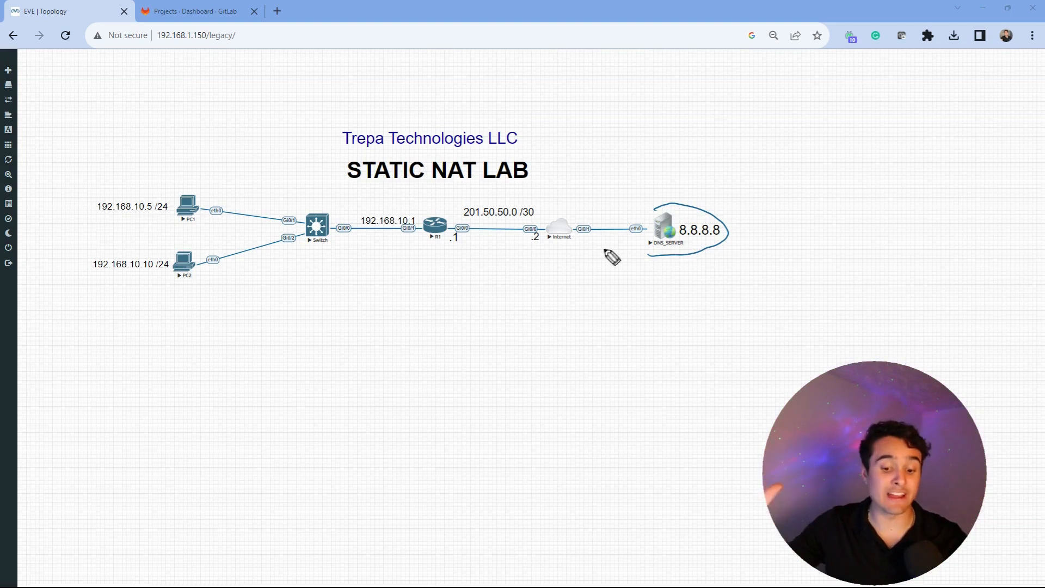
pyautogui.moveTo(556, 269); pyautogui.dragTo(556, 248)
pyautogui.moveTo(546, 261); pyautogui.dragTo(578, 244)
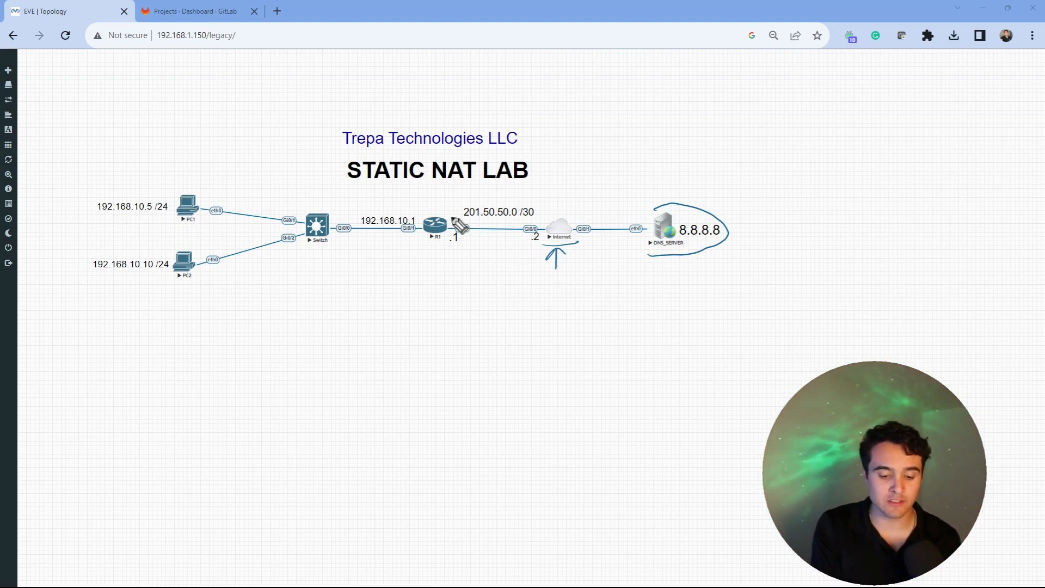
pyautogui.moveTo(446, 205)
pyautogui.mouseDown()
pyautogui.moveTo(462, 240)
pyautogui.moveTo(427, 287)
pyautogui.mouseUp()
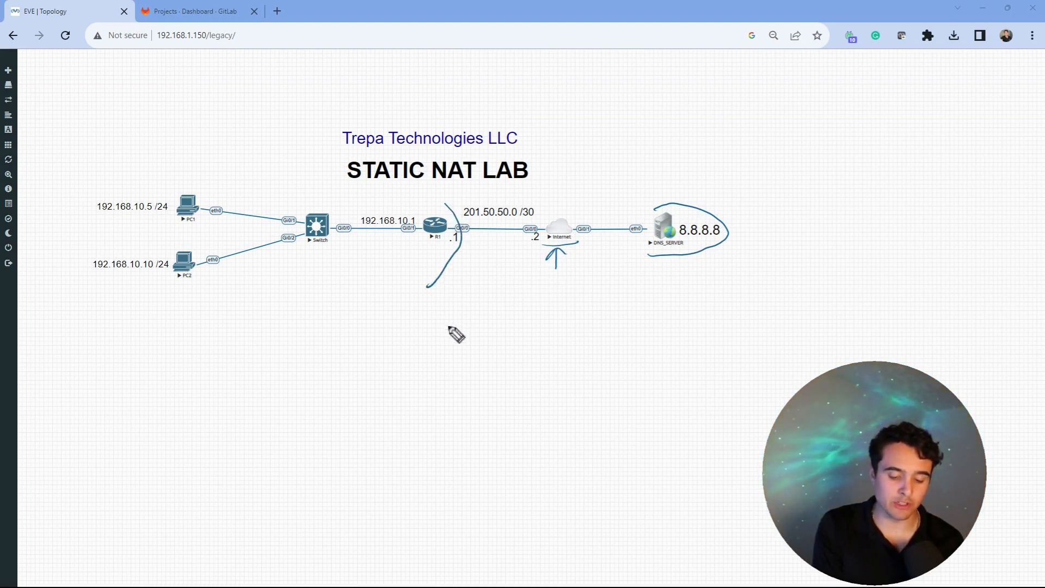
pyautogui.moveTo(107, 214); pyautogui.dragTo(164, 221)
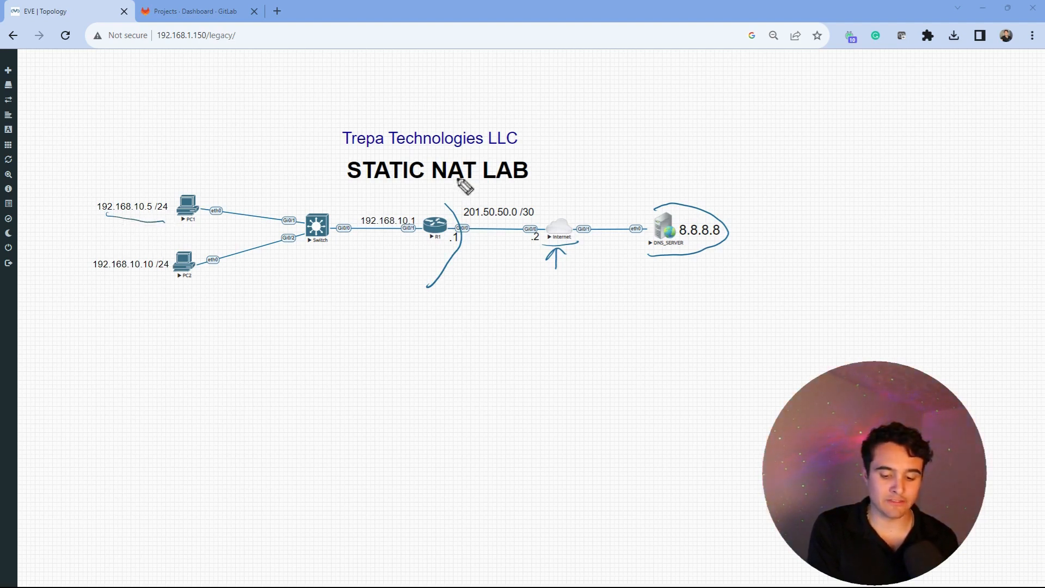
pyautogui.moveTo(684, 243); pyautogui.dragTo(718, 240)
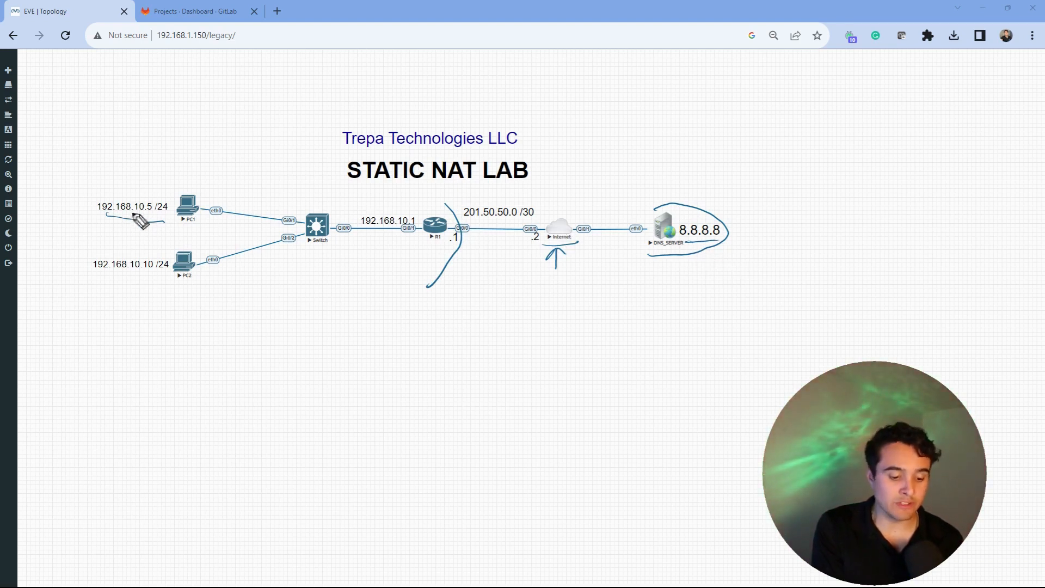
pyautogui.moveTo(469, 223); pyautogui.dragTo(521, 225)
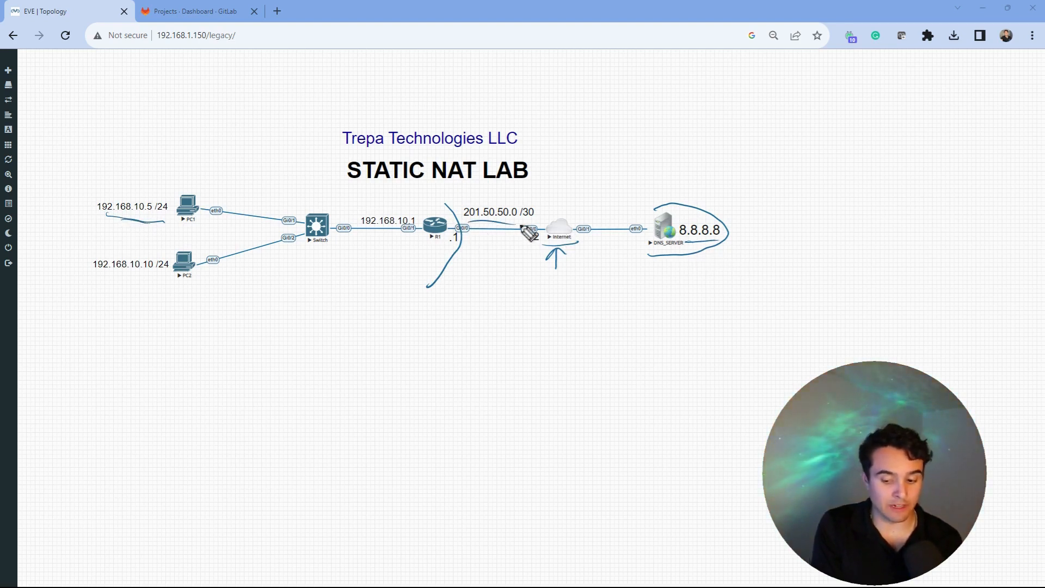
pyautogui.moveTo(97, 277); pyautogui.dragTo(157, 279)
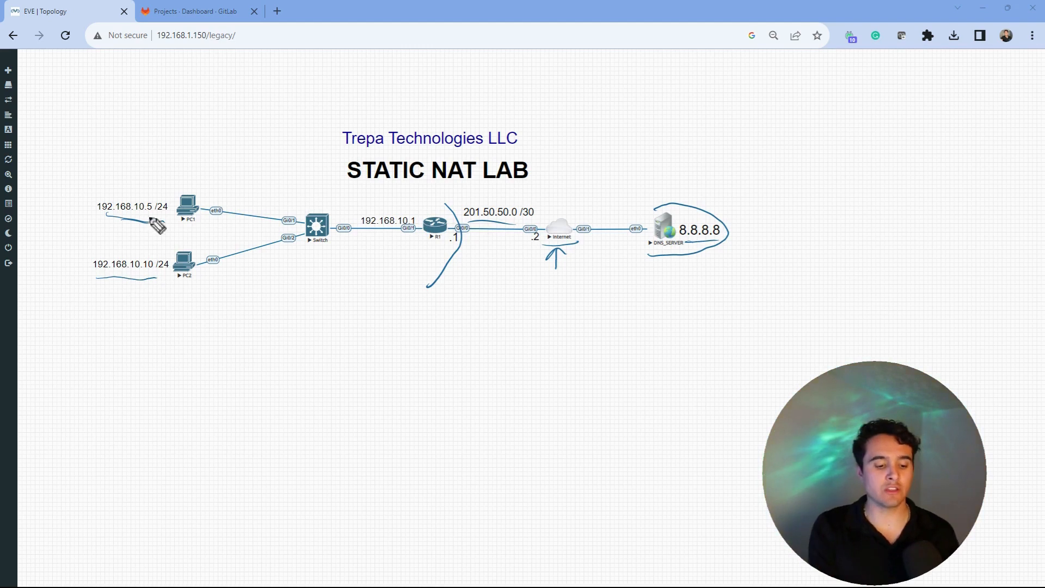
pyautogui.moveTo(106, 219); pyautogui.dragTo(149, 221)
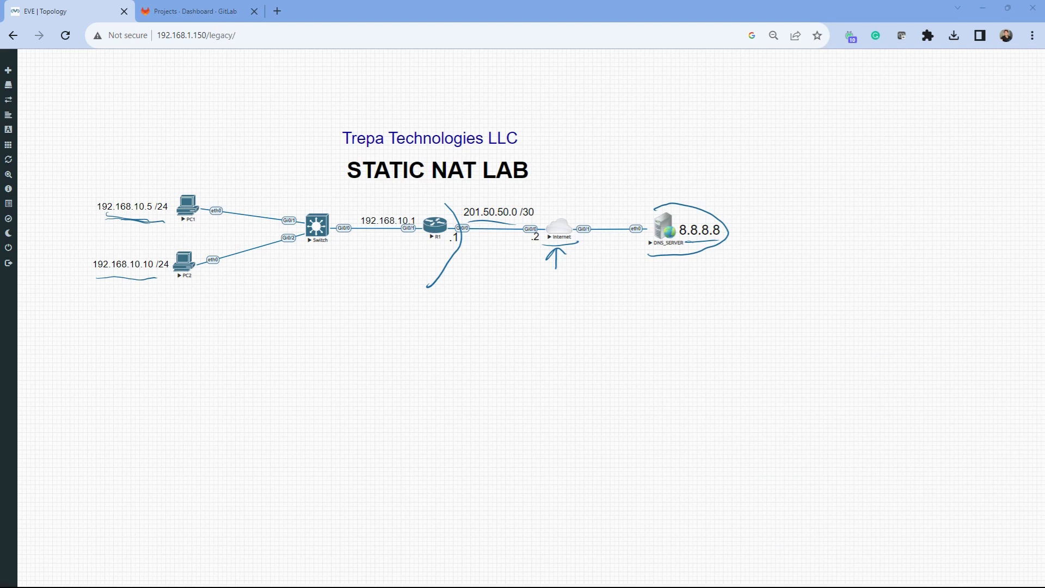
pyautogui.press('Escape')
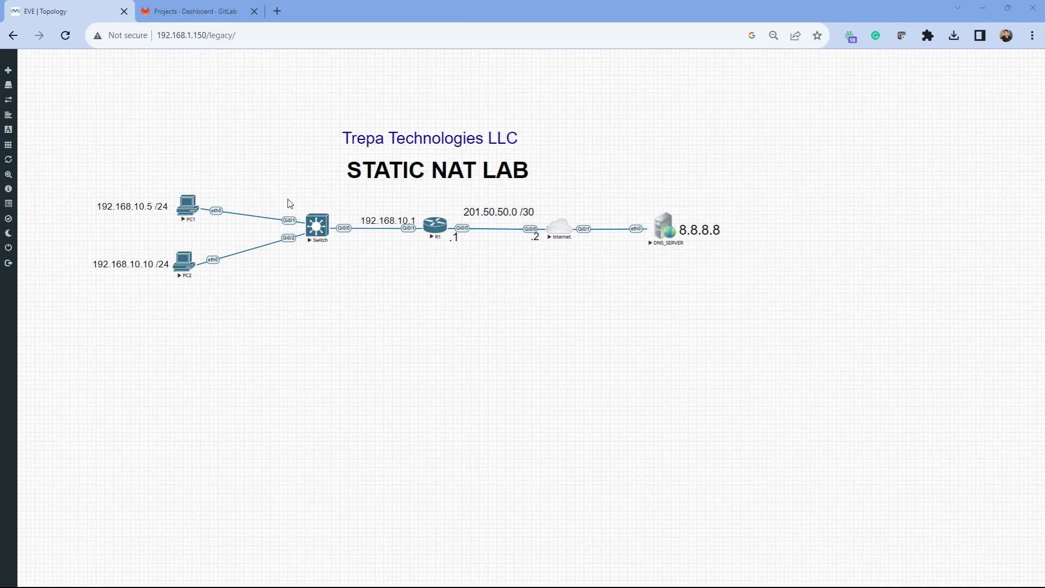
# Open Static NAT Lab 1.md from Section 6 Labs in GitLab's Ccna Video Course project and move it to its own window.
pyautogui.moveTo(2, 205)
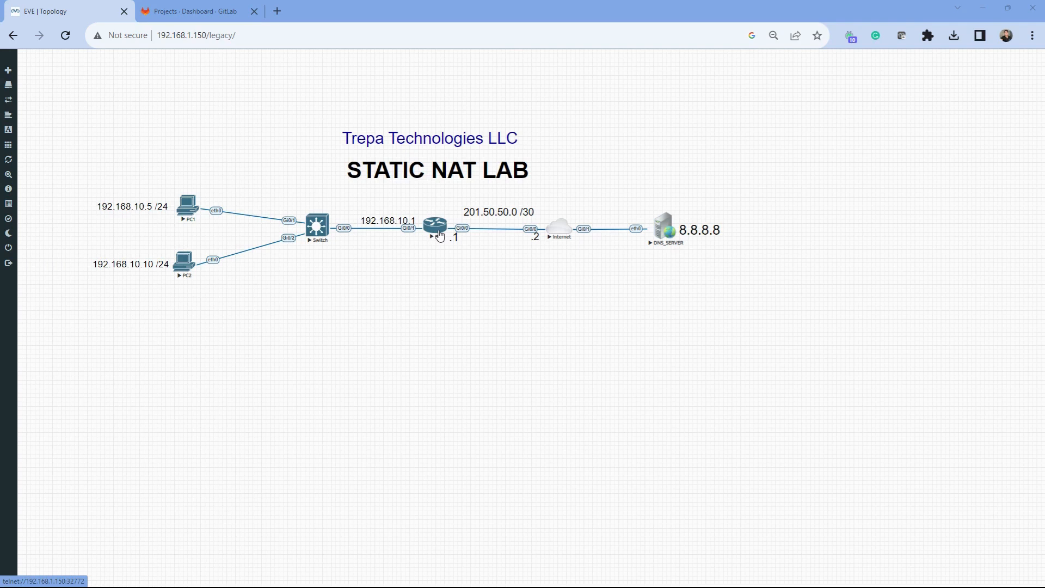
pyautogui.click(180, 12)
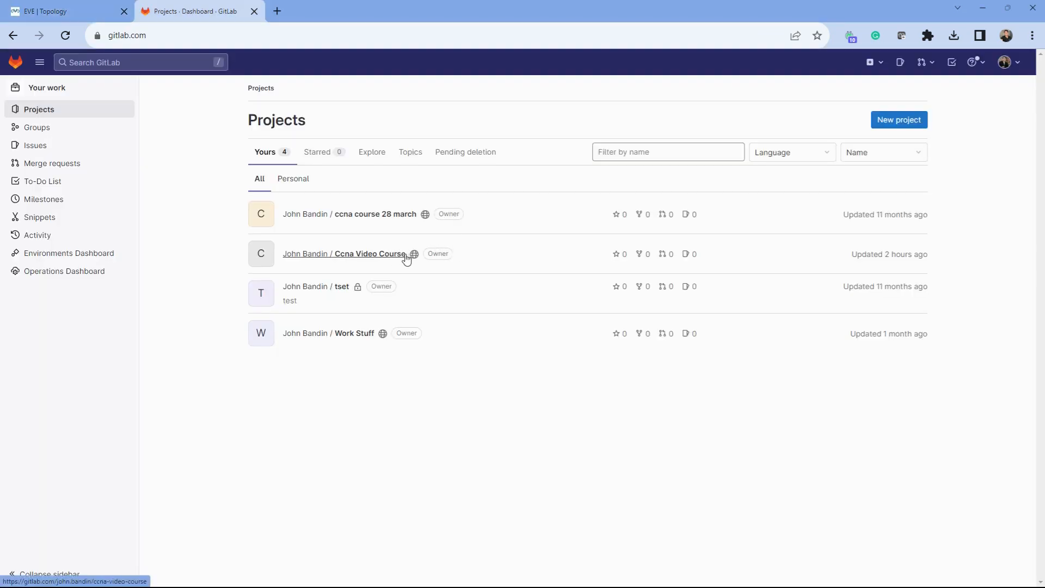
pyautogui.click(368, 261)
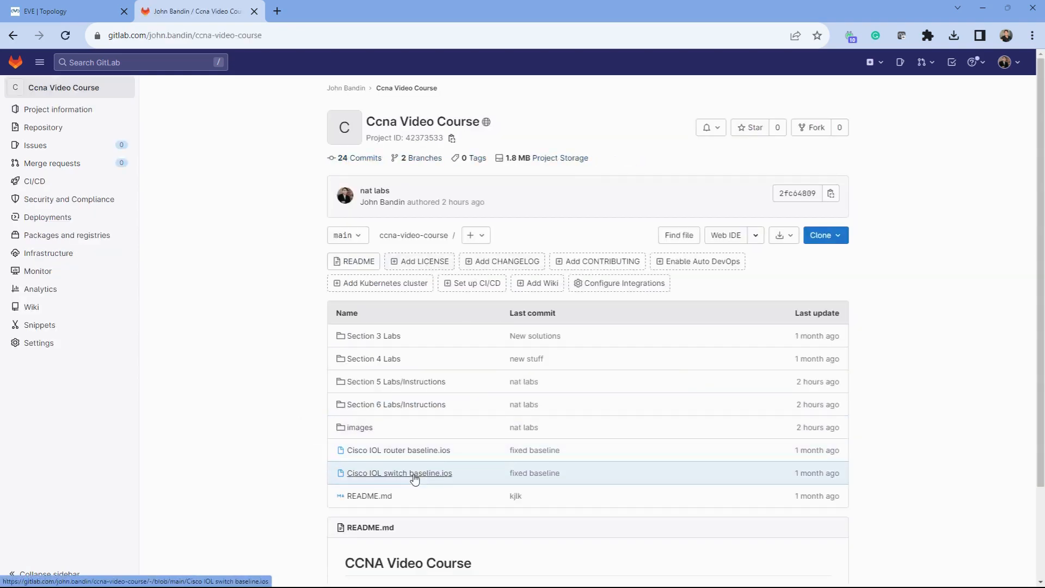
pyautogui.click(401, 405)
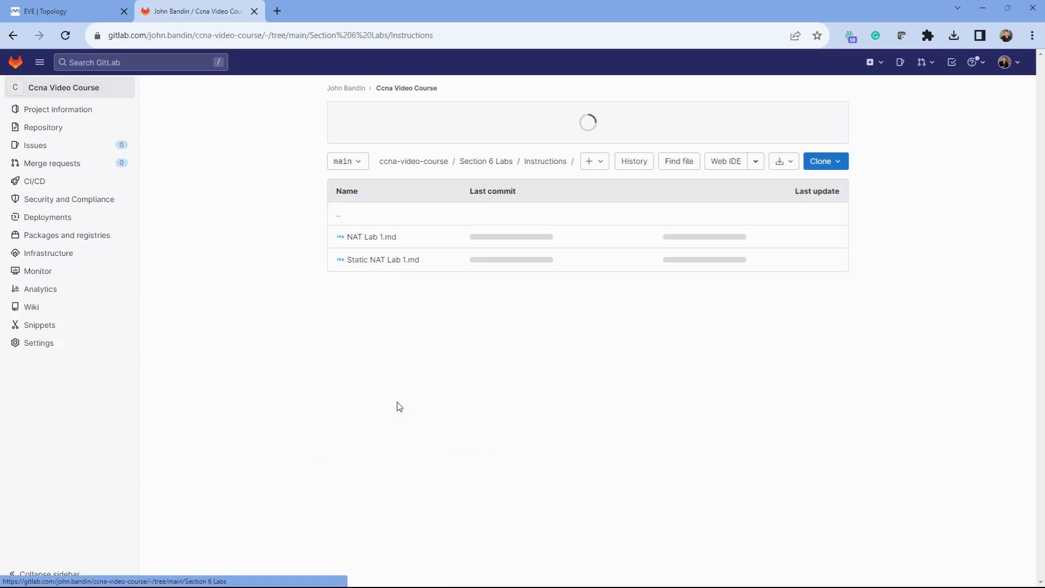
pyautogui.click(392, 264)
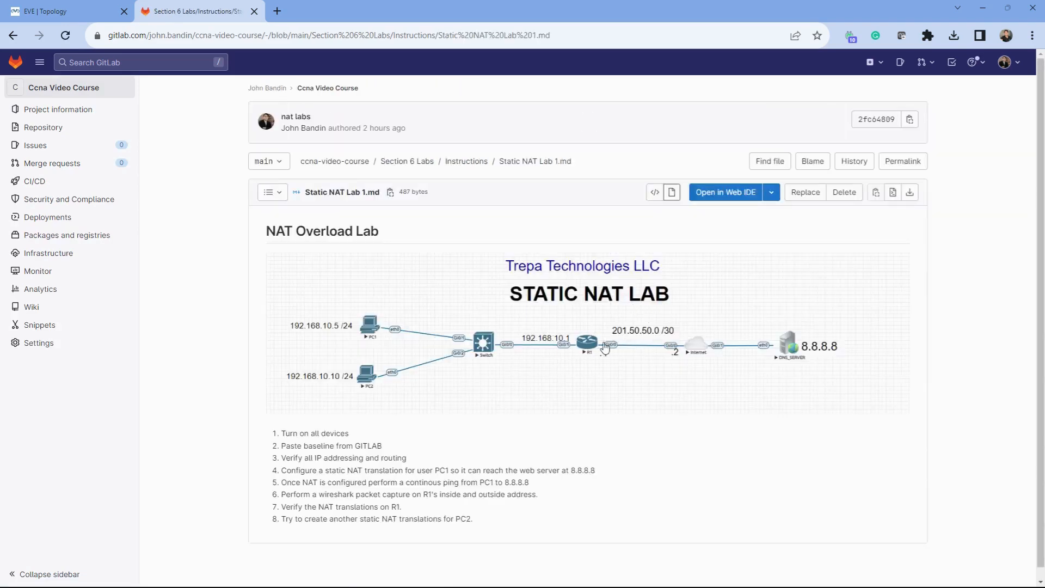
pyautogui.moveTo(184, 10); pyautogui.dragTo(1044, 228)
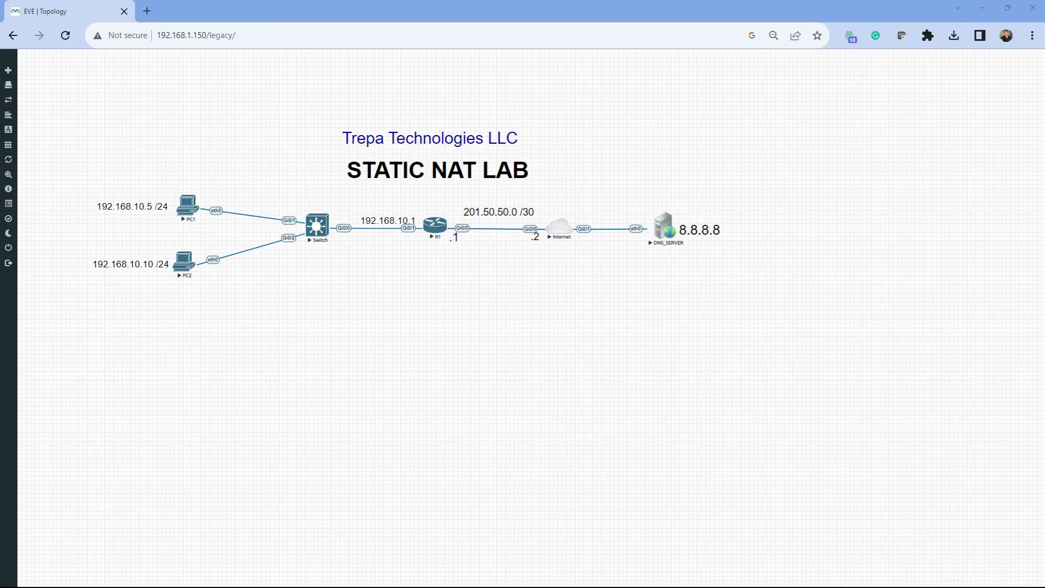
# Return to the EVE topology and show the additional lab actions.
pyautogui.hotkey('alt', 'Tab')
pyautogui.hotkey('alt', 'Tab')
pyautogui.hotkey('alt', 'Tab')
pyautogui.hotkey('alt', 'Tab')
pyautogui.hotkey('alt', 'Tab')
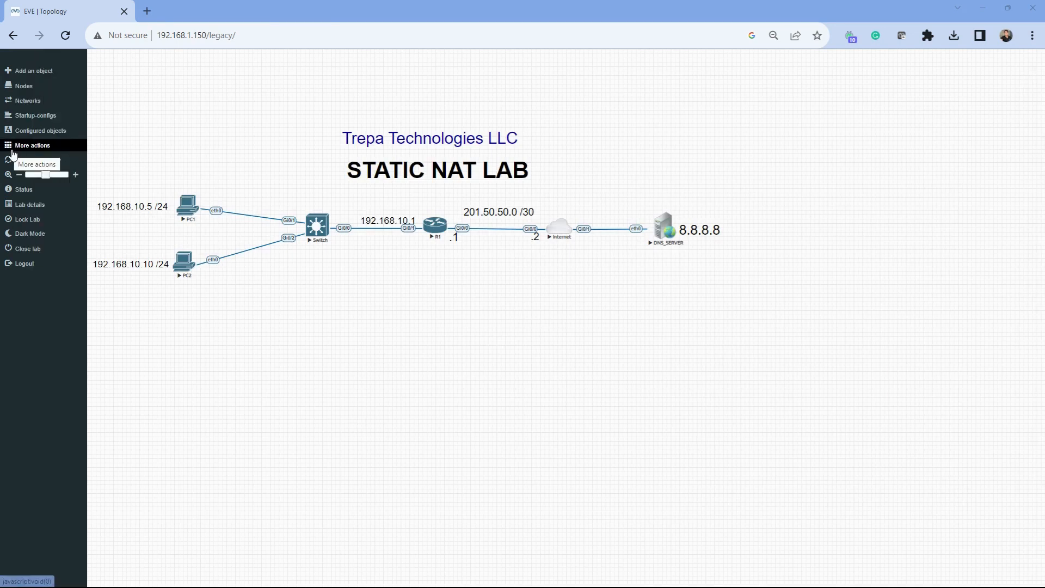
pyautogui.click(21, 148)
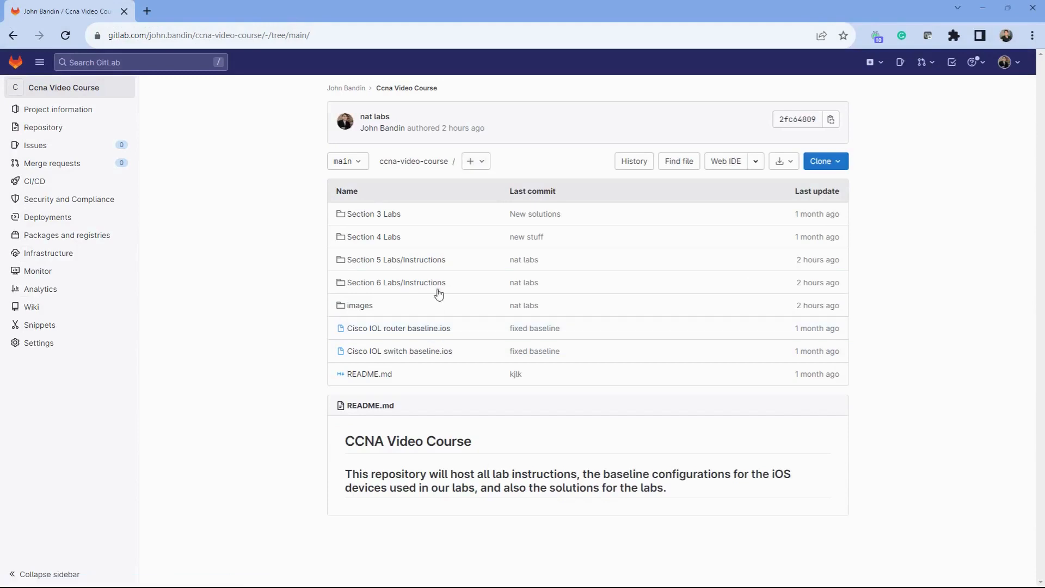
# Open Cisco IOL router baseline.ios in the GitLab repository and highlight its configuration lines.
pyautogui.click(423, 329)
pyautogui.scroll(-2, 446, 384)
pyautogui.moveTo(459, 464); pyautogui.dragTo(340, 299)
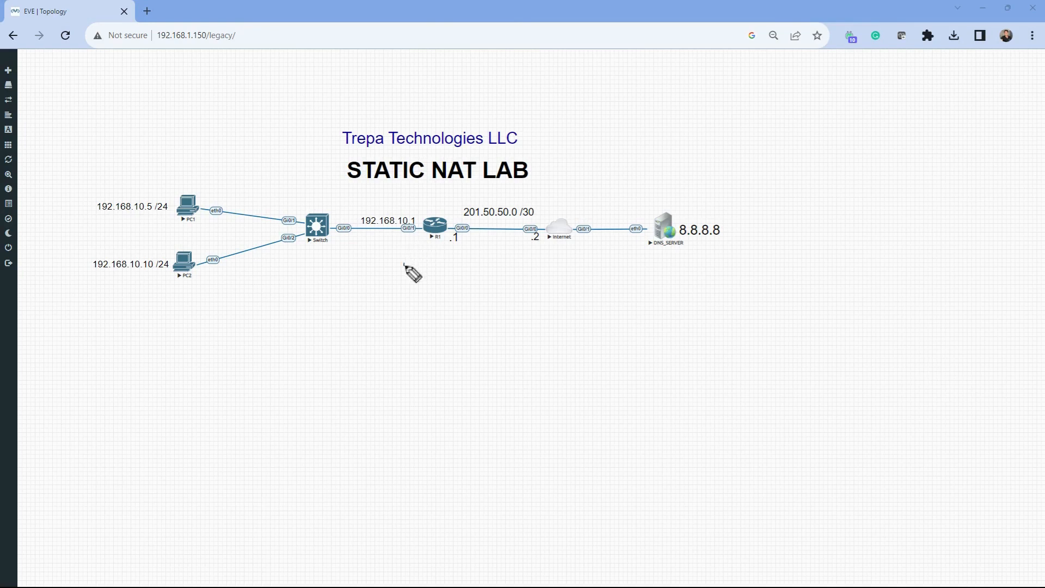
# Mark PC1, PC2, the R1 and Internet interfaces, the DNS server and the R1–Internet link on the topology with pen strokes.
pyautogui.moveTo(404, 266); pyautogui.dragTo(404, 250)
pyautogui.moveTo(170, 228); pyautogui.dragTo(200, 228)
pyautogui.moveTo(183, 283); pyautogui.dragTo(206, 287)
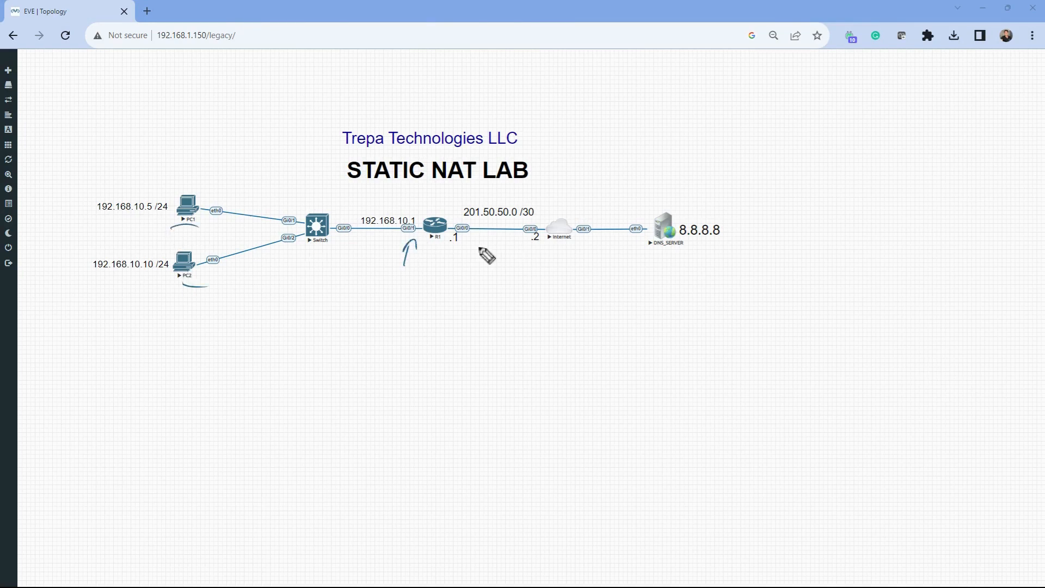
pyautogui.moveTo(445, 265); pyautogui.dragTo(460, 252)
pyautogui.moveTo(524, 264); pyautogui.dragTo(538, 246)
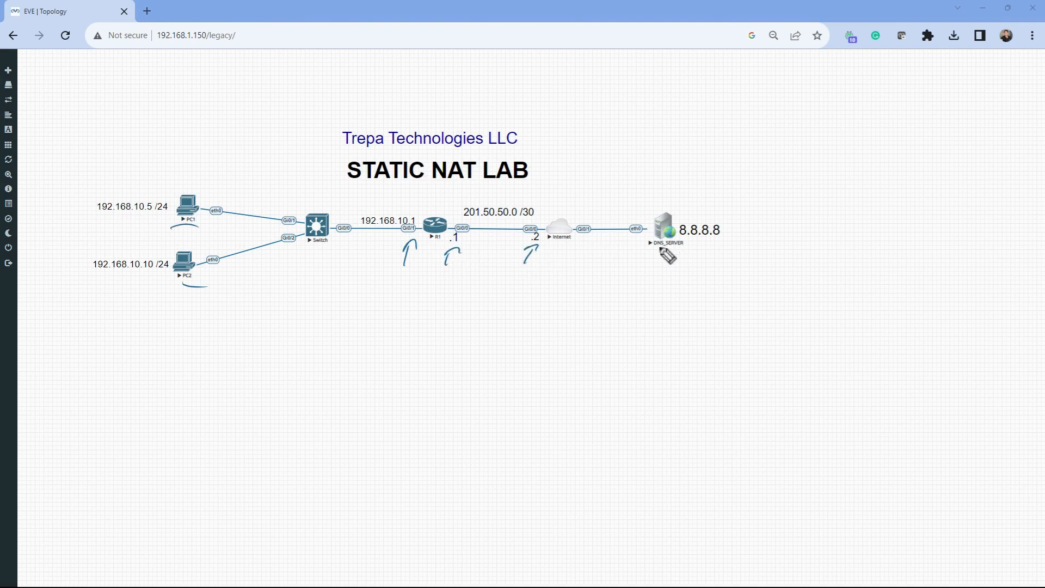
pyautogui.moveTo(653, 255); pyautogui.dragTo(723, 246)
pyautogui.moveTo(439, 218)
pyautogui.mouseDown()
pyautogui.moveTo(528, 195)
pyautogui.moveTo(467, 200)
pyautogui.moveTo(460, 209)
pyautogui.moveTo(539, 196)
pyautogui.mouseUp()
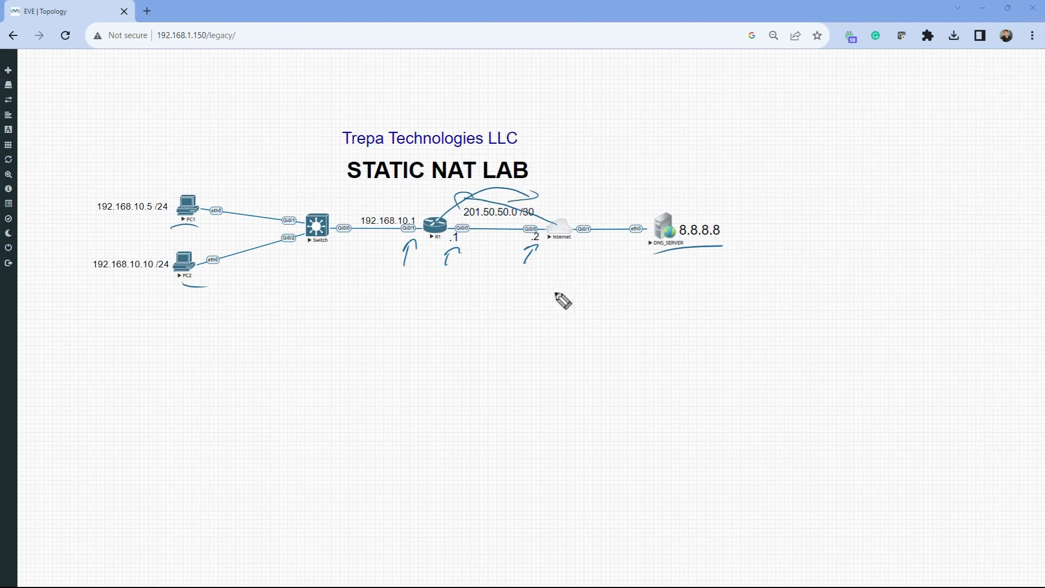
# Write "Deny RFC1918" by the Internet node's inbound interface, underline both PC addresses, and clear the markings.
pyautogui.moveTo(541, 283); pyautogui.dragTo(544, 231)
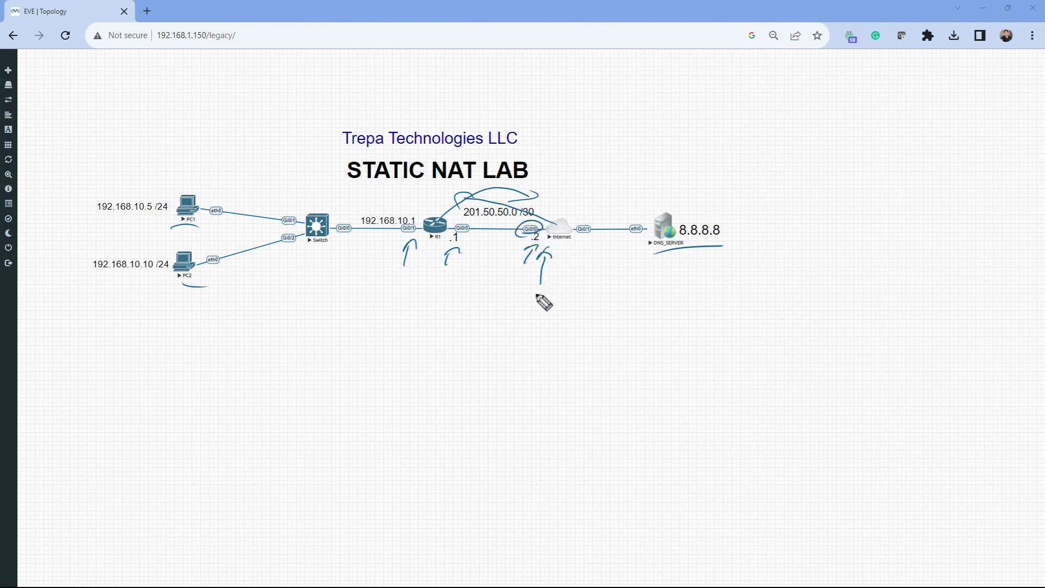
pyautogui.moveTo(514, 294)
pyautogui.mouseDown()
pyautogui.moveTo(549, 326)
pyautogui.moveTo(560, 305)
pyautogui.moveTo(583, 330)
pyautogui.moveTo(618, 319)
pyautogui.moveTo(654, 329)
pyautogui.moveTo(655, 343)
pyautogui.moveTo(649, 335)
pyautogui.mouseUp()
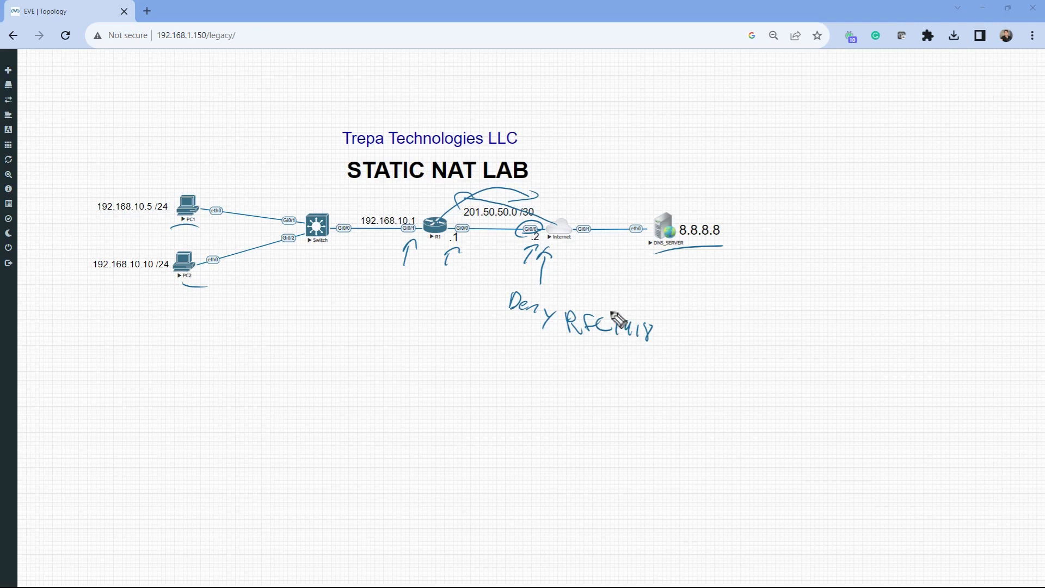
pyautogui.moveTo(87, 277); pyautogui.dragTo(165, 279)
pyautogui.moveTo(95, 224); pyautogui.dragTo(176, 225)
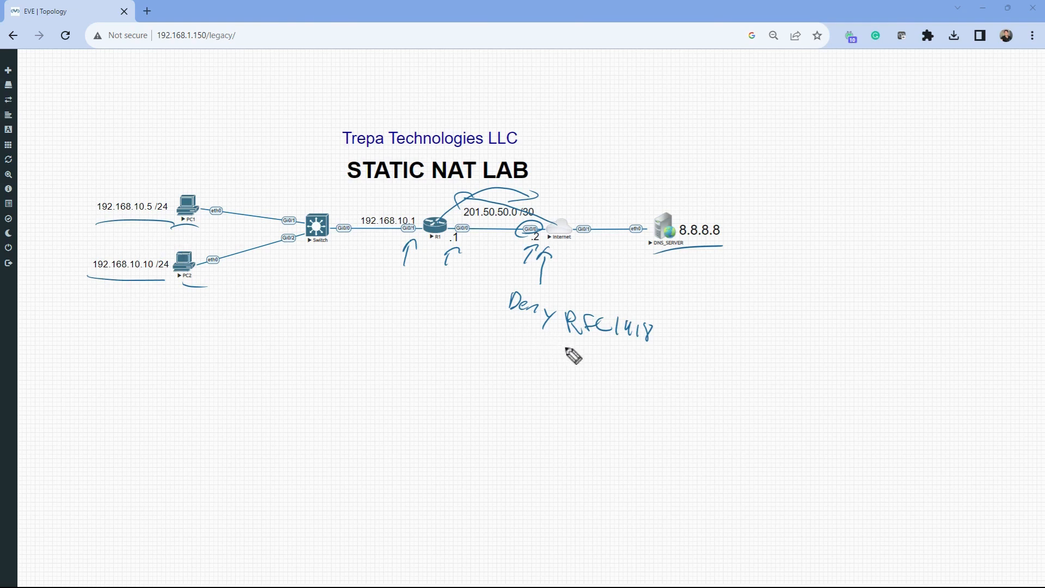
pyautogui.moveTo(513, 323); pyautogui.dragTo(647, 354)
pyautogui.press('Escape')
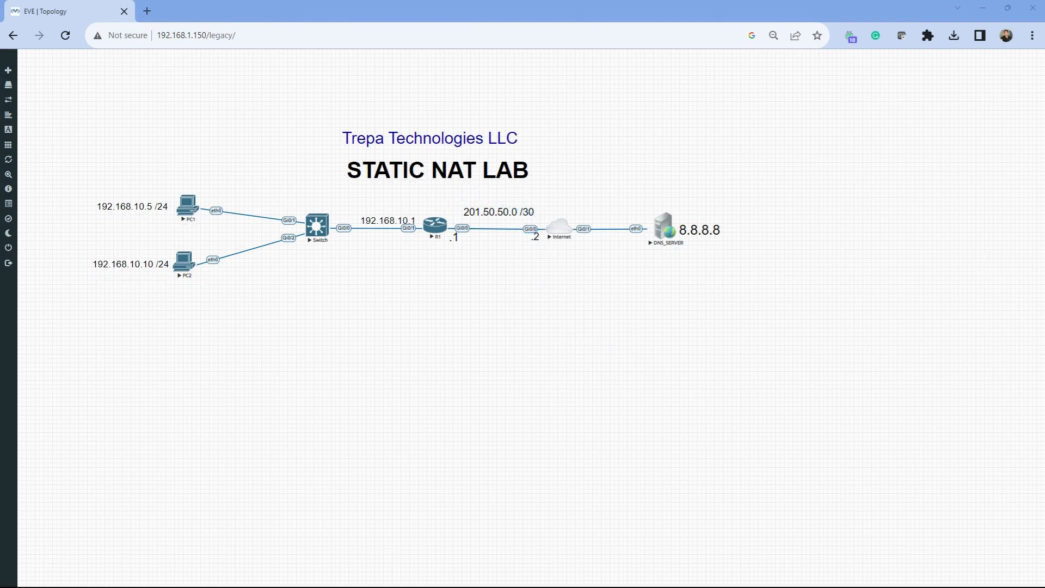
pyautogui.hotkey('alt', 'Tab')
pyautogui.moveTo(1044, 92); pyautogui.dragTo(413, 72)
pyautogui.click(919, 72)
pyautogui.click(436, 229)
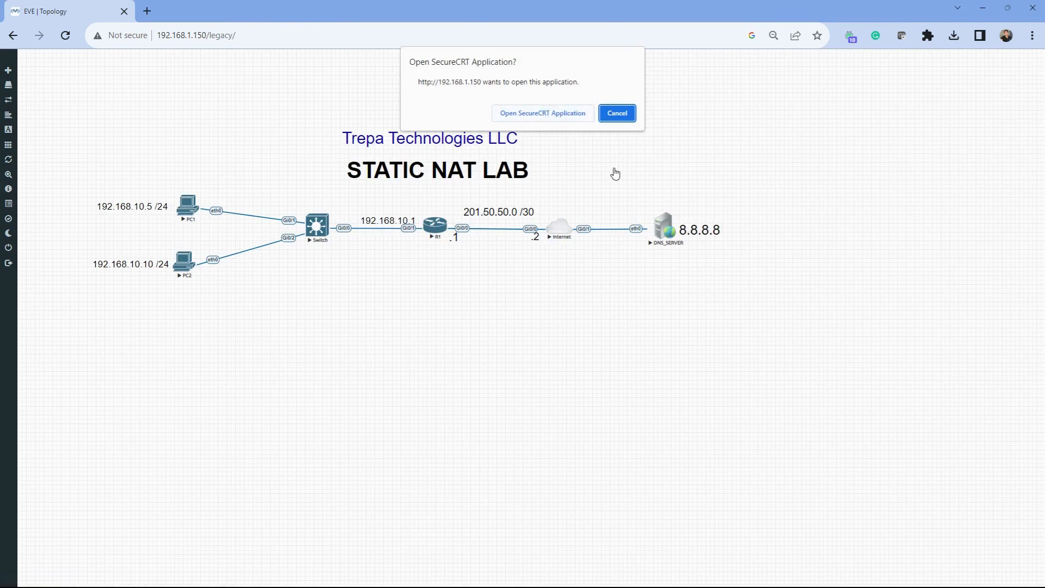
pyautogui.click(617, 115)
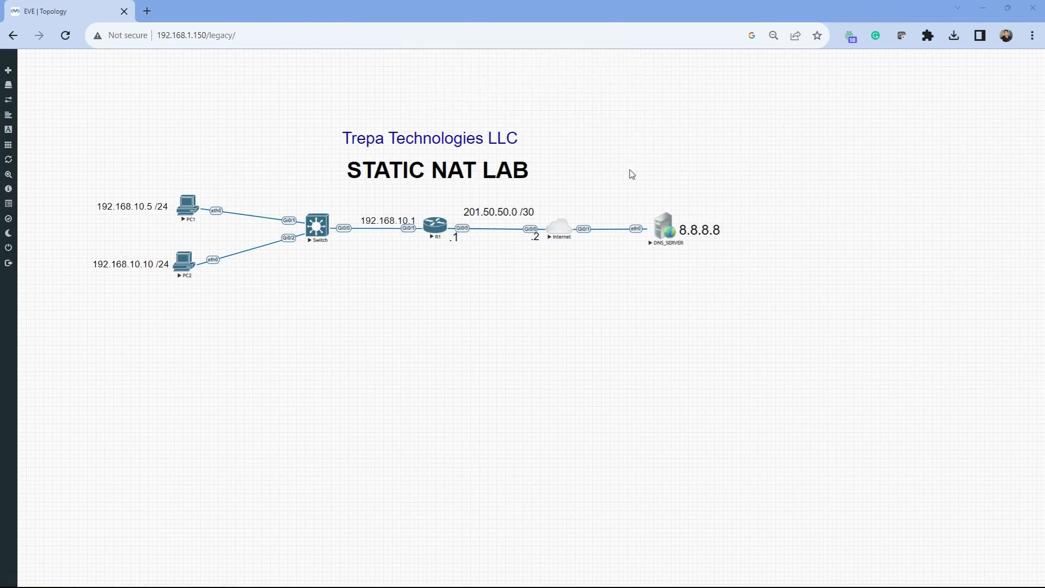
# Switch to R1's console session in SecureCRT, bring up a fresh prompt and highlight the CDP duplex mismatch messages.
pyautogui.hotkey('alt', 'Tab')
pyautogui.hotkey('alt', 'Tab')
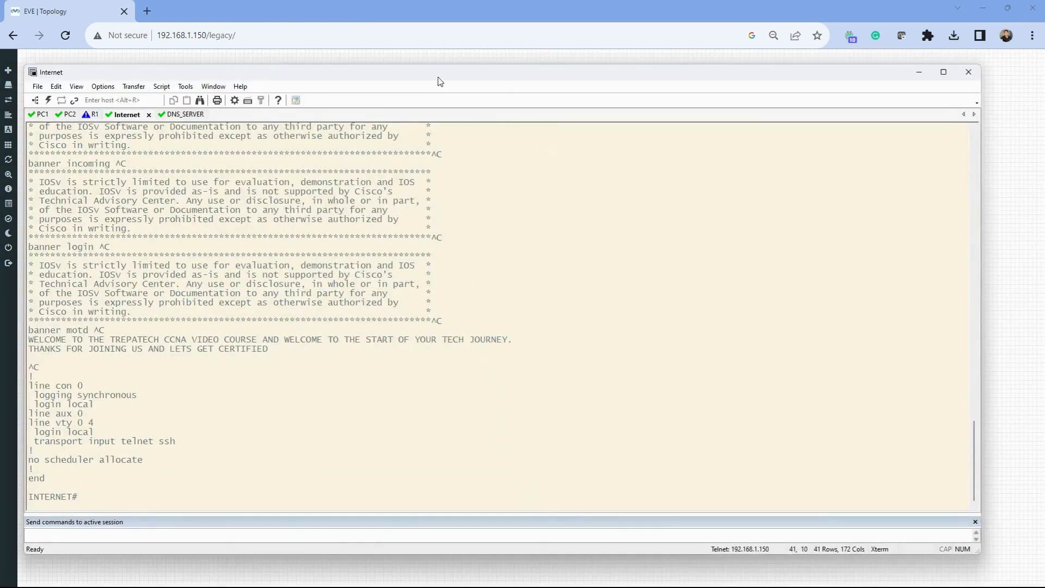
pyautogui.moveTo(441, 81); pyautogui.dragTo(463, 74)
pyautogui.click(117, 108)
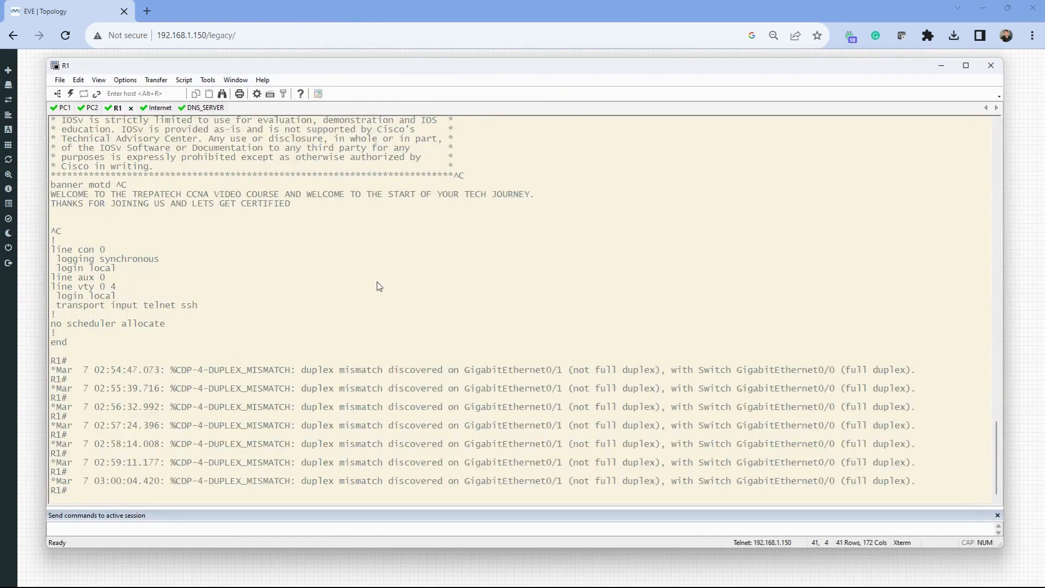
pyautogui.press('Return')
pyautogui.press('Return')
pyautogui.press('Return')
pyautogui.press('Return')
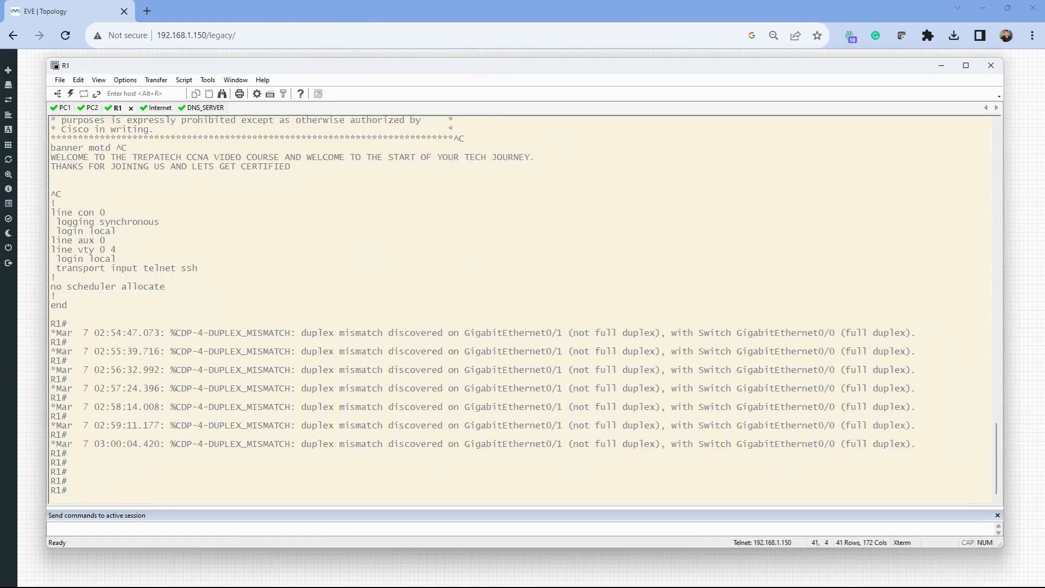
pyautogui.moveTo(890, 444); pyautogui.dragTo(393, 333)
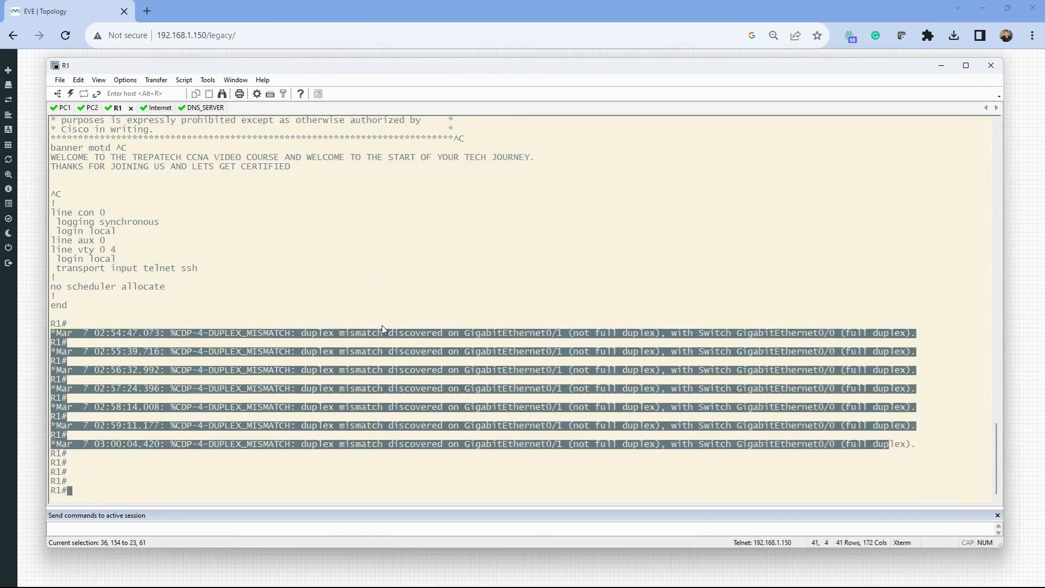
pyautogui.click(502, 446)
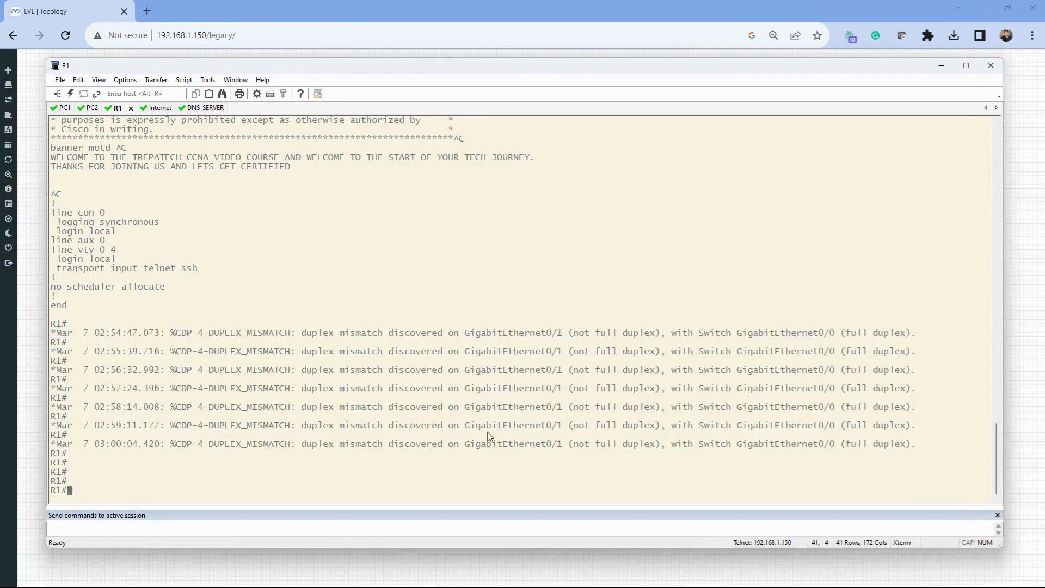
# Set R1's interface gi0/1 to half duplex and return to privileged EXEC mode.
pyautogui.write('conf t')
pyautogui.press('Return')
pyautogui.write('int ')
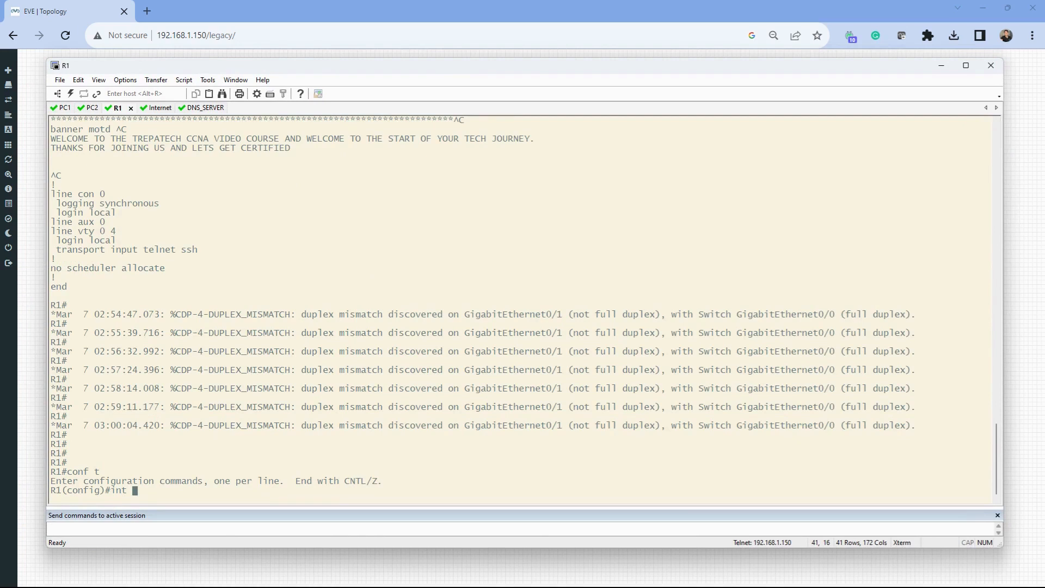
pyautogui.write('gi0/')
pyautogui.write('1')
pyautogui.press('Return')
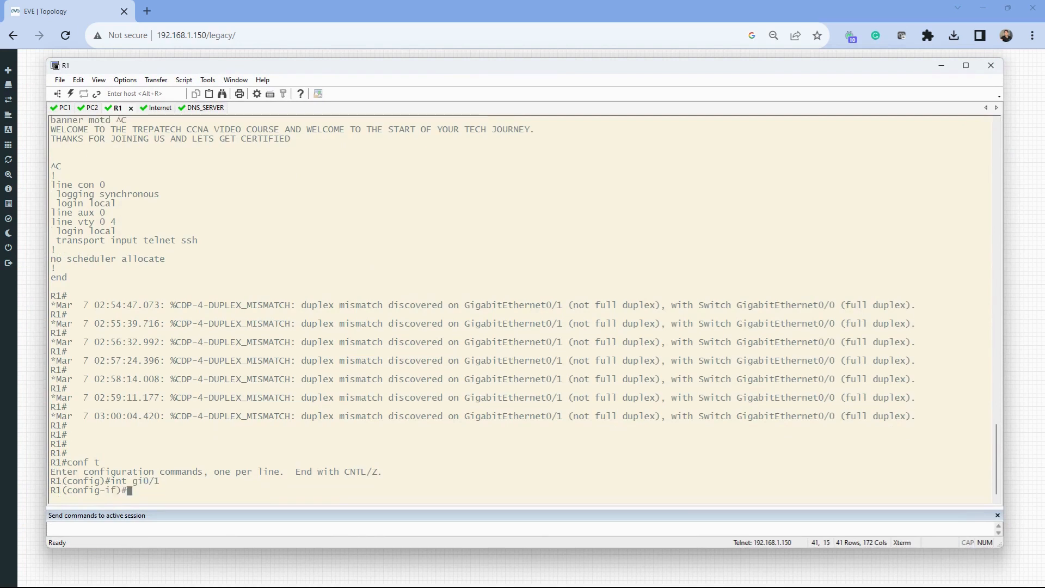
pyautogui.write('dup')
pyautogui.press('Tab')
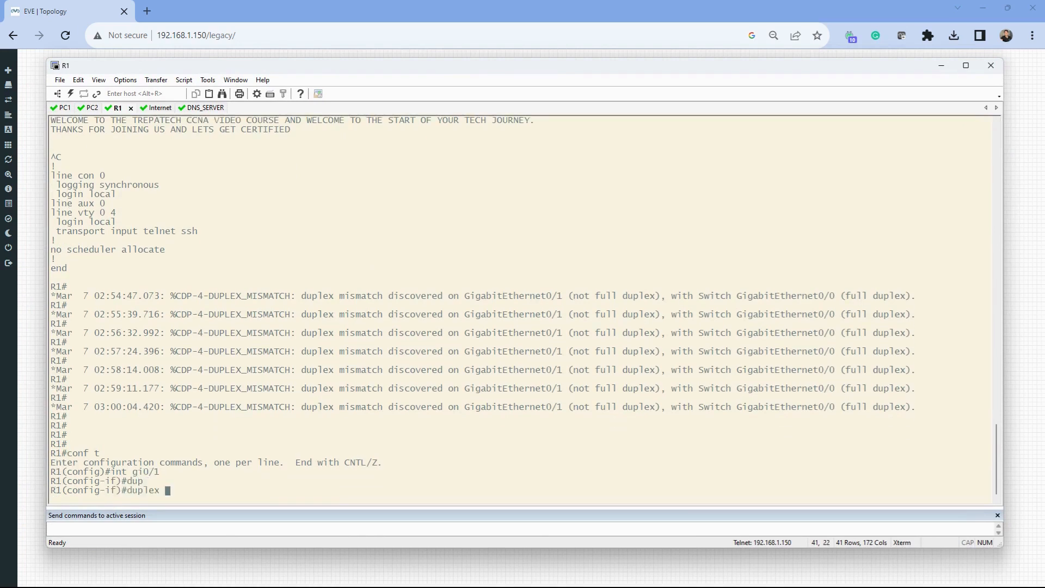
pyautogui.write('h')
pyautogui.press('Tab')
pyautogui.press('Return')
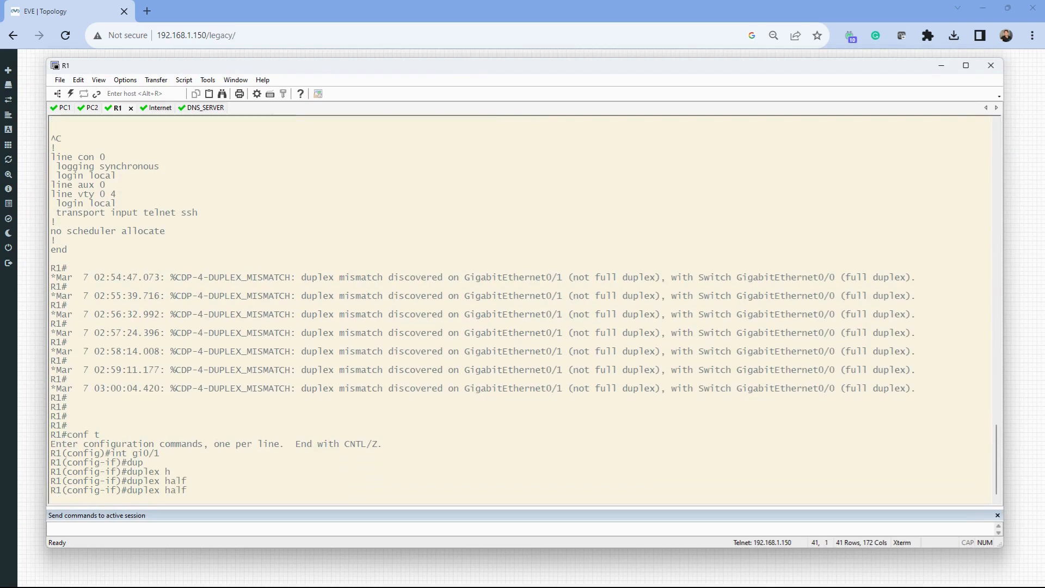
pyautogui.write('exit')
pyautogui.press('Return')
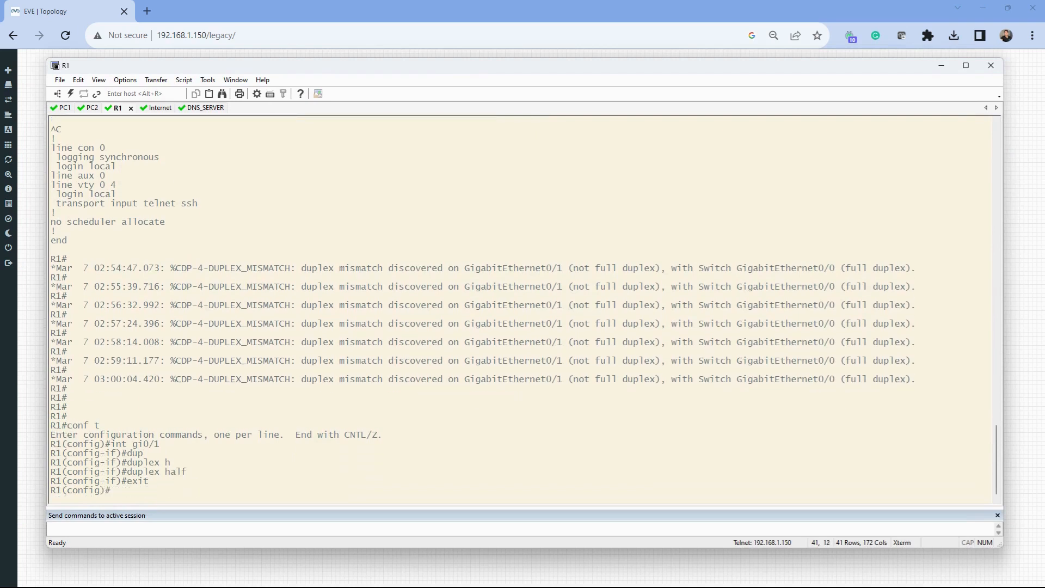
pyautogui.write('exit')
pyautogui.press('Return')
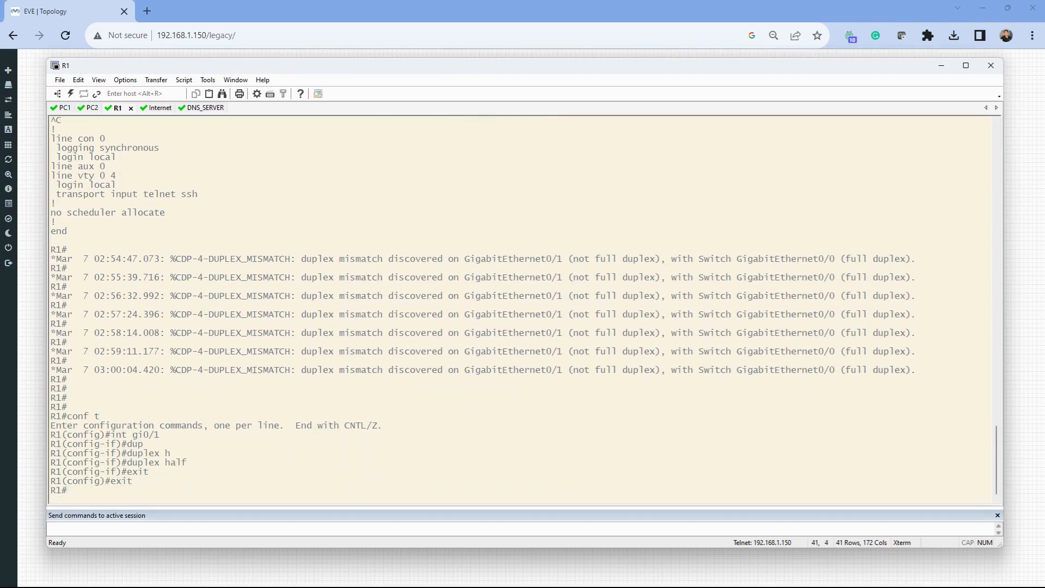
# Try to turn off terminal monitoring on R1 with the abbreviated command "terminal no mo".
pyautogui.write('ter')
pyautogui.press('Tab')
pyautogui.write('no ')
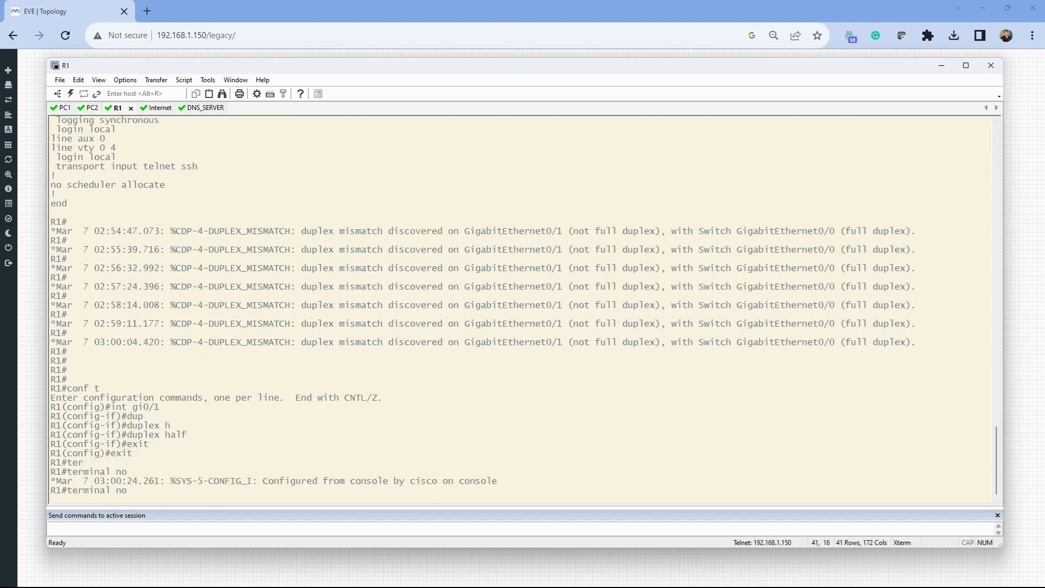
pyautogui.write('mo')
pyautogui.press('Tab')
pyautogui.press('Return')
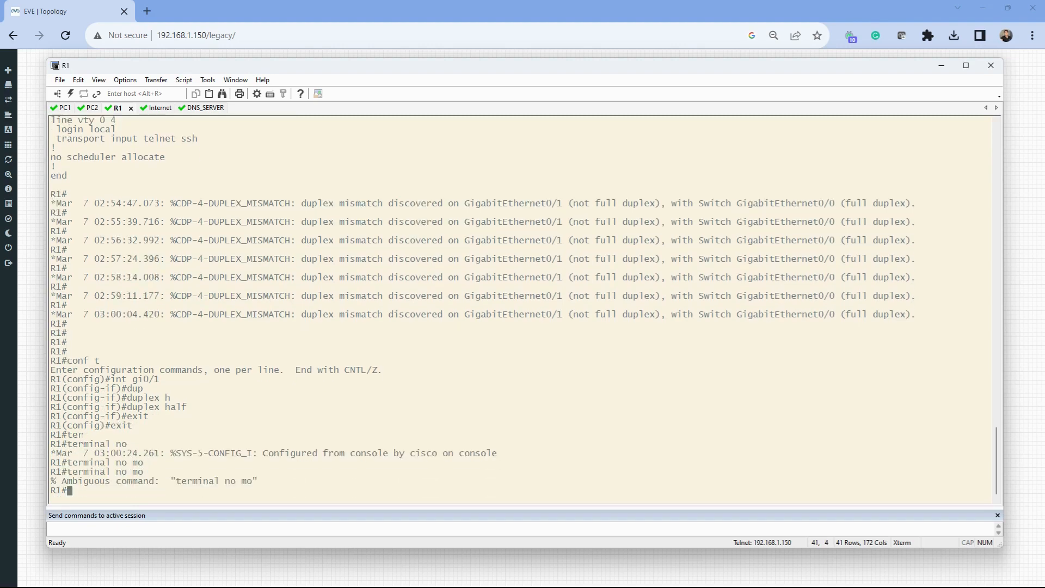
# Check the "terminal no" options beginning with m and turn off monitoring with "terminal no monitor".
pyautogui.write('ter')
pyautogui.press('Tab')
pyautogui.write('no m?')
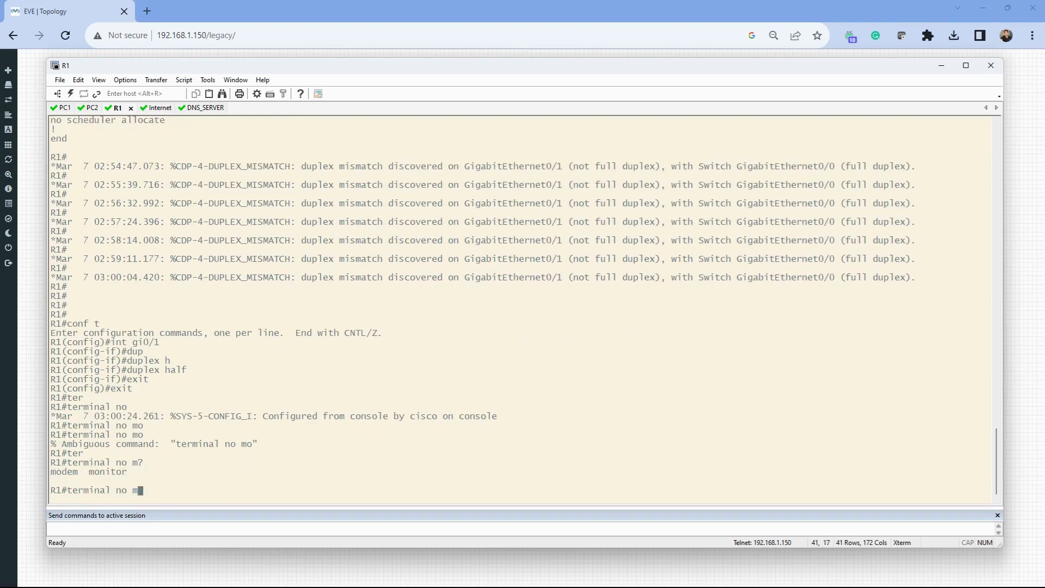
pyautogui.write('on')
pyautogui.press('Tab')
pyautogui.press('Return')
# Enter global configuration mode on R1 and disable console logging with "no logging console".
pyautogui.write('conf t')
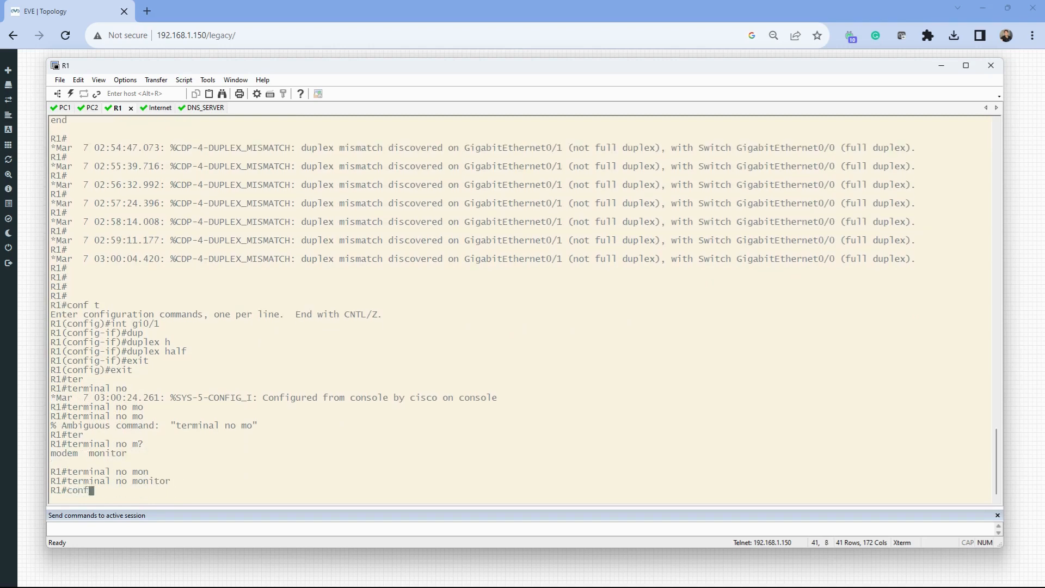
pyautogui.press('Return')
pyautogui.write('no logg')
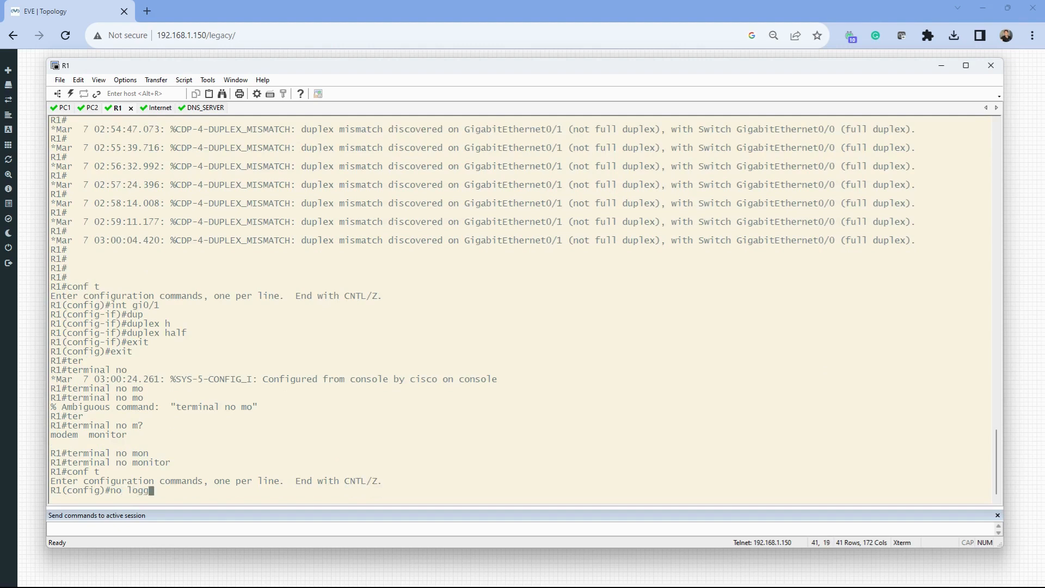
pyautogui.press('Tab')
pyautogui.write('cons')
pyautogui.press('Tab')
pyautogui.press('Return')
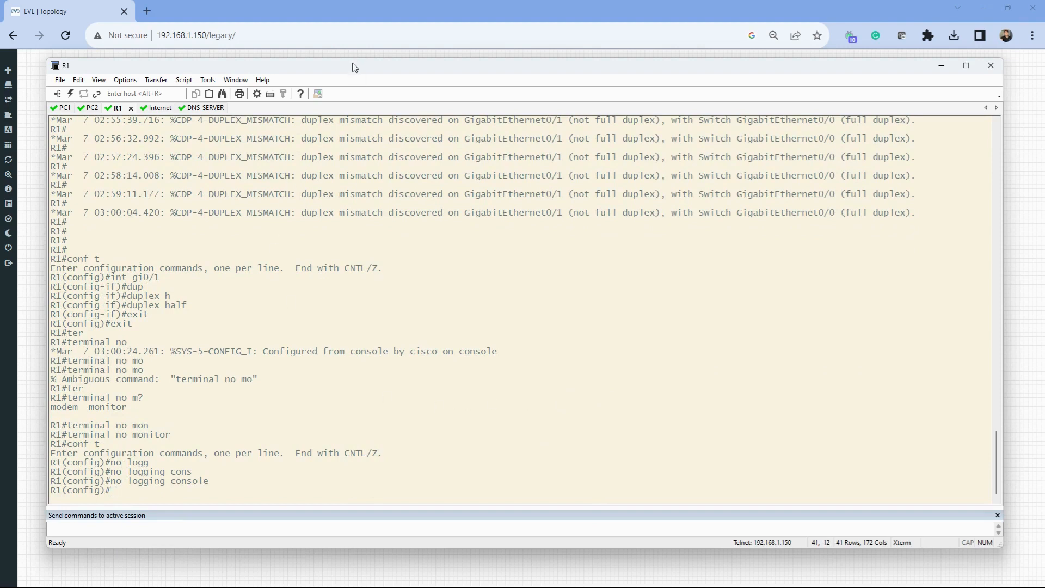
# List R1's active interfaces from configuration mode with "do show ip int br | in up", correcting the filter to lowercase.
pyautogui.write('do show ip int br | in UP')
pyautogui.press('Return')
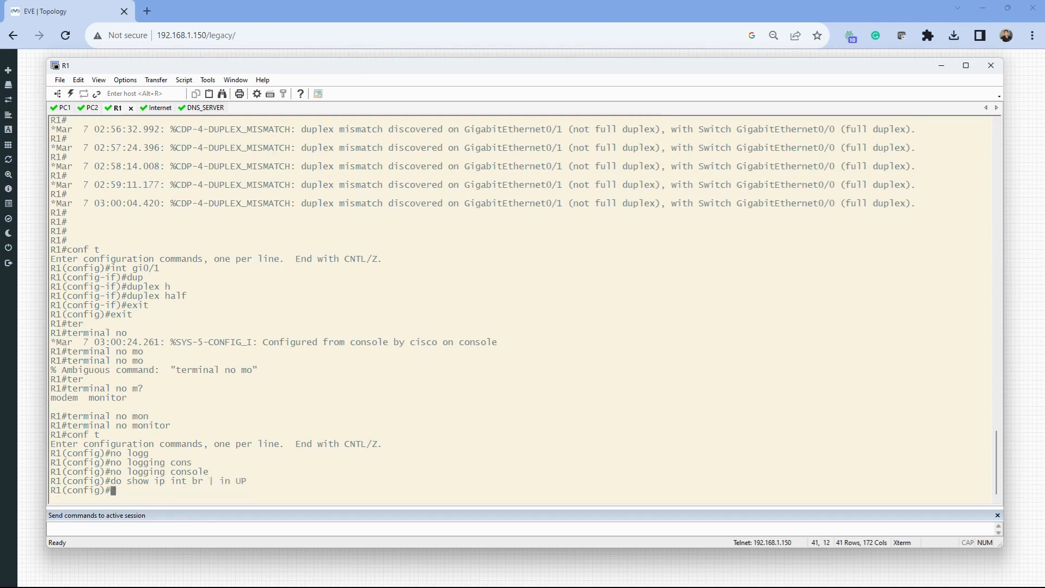
pyautogui.press('Up')
pyautogui.press('BackSpace')
pyautogui.write('p int br | in U')
pyautogui.press('Return')
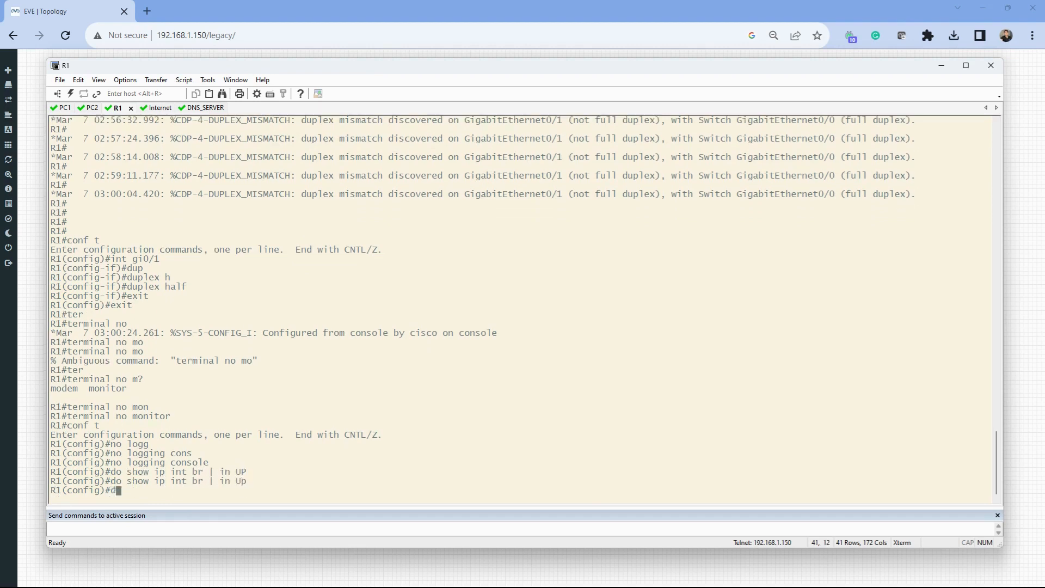
pyautogui.write('d')
pyautogui.press('Up')
pyautogui.press('BackSpace')
pyautogui.press('BackSpace')
pyautogui.press('Return')
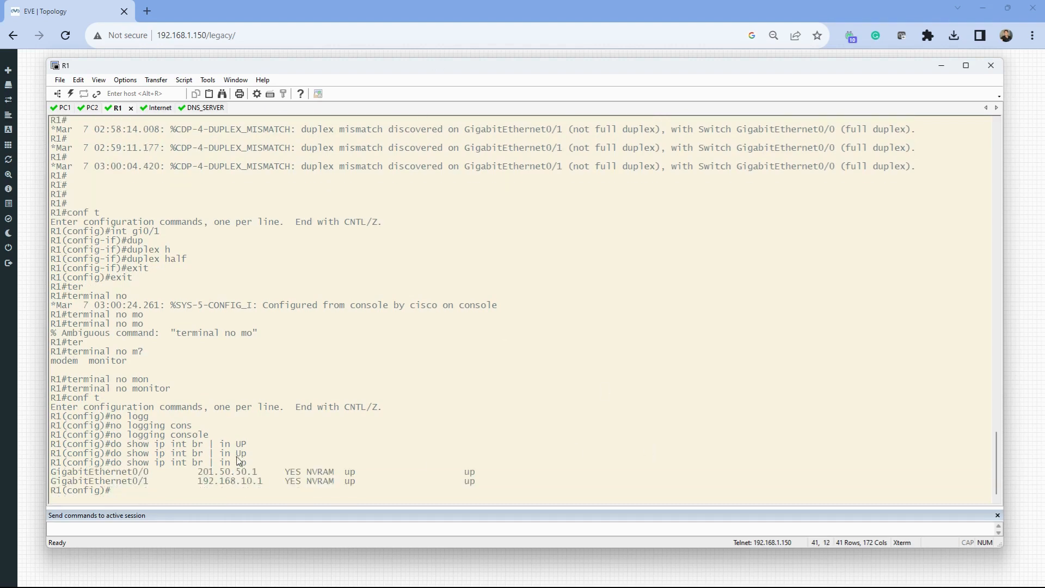
# Highlight the addresses of GigabitEthernet0/0 and GigabitEthernet0/1 in R1's interface list, and clear the selection.
pyautogui.moveTo(251, 463); pyautogui.dragTo(50, 472)
pyautogui.click(259, 472)
pyautogui.moveTo(197, 471); pyautogui.dragTo(268, 477)
pyautogui.moveTo(139, 482); pyautogui.dragTo(261, 484)
pyautogui.click(307, 456)
# Display R1's routing table with "do show ip route" and highlight the 8.8.8.0 OSPF route.
pyautogui.write('do show ip route')
pyautogui.press('Return')
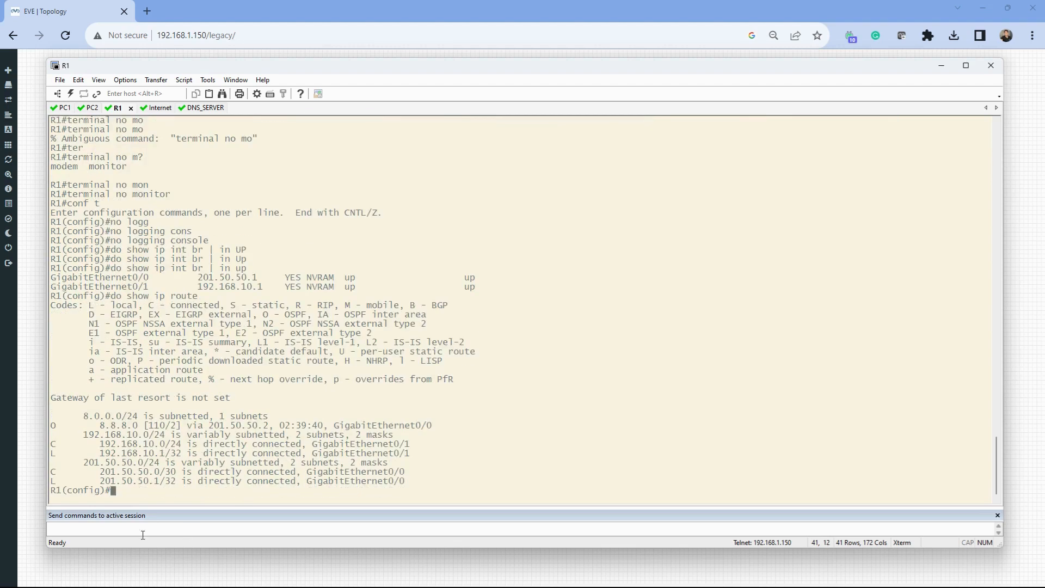
pyautogui.moveTo(89, 425); pyautogui.dragTo(145, 432)
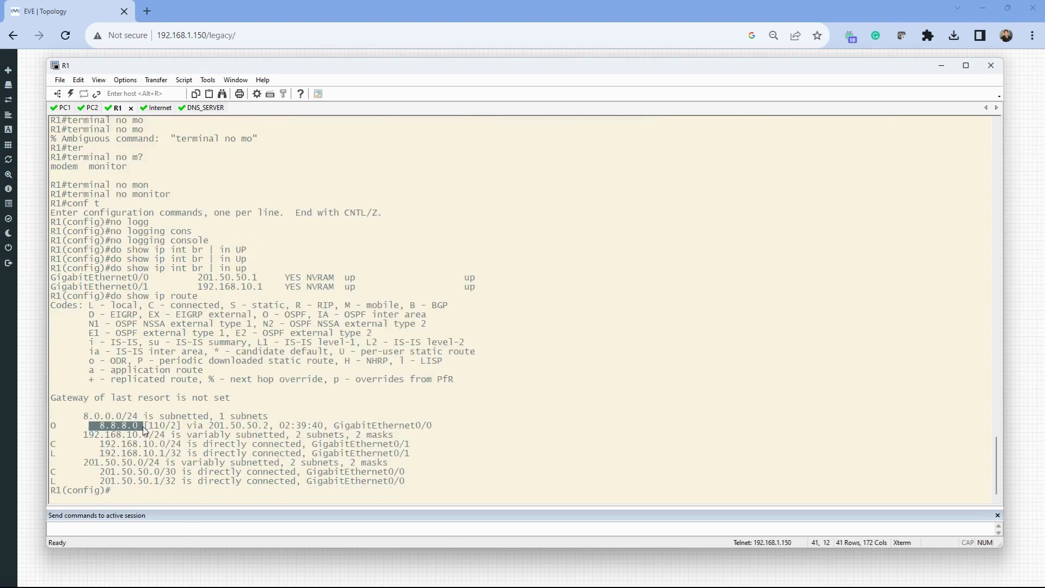
# Switch to the Internet router's session and list its active interfaces with "show ip int br | in up".
pyautogui.click(153, 108)
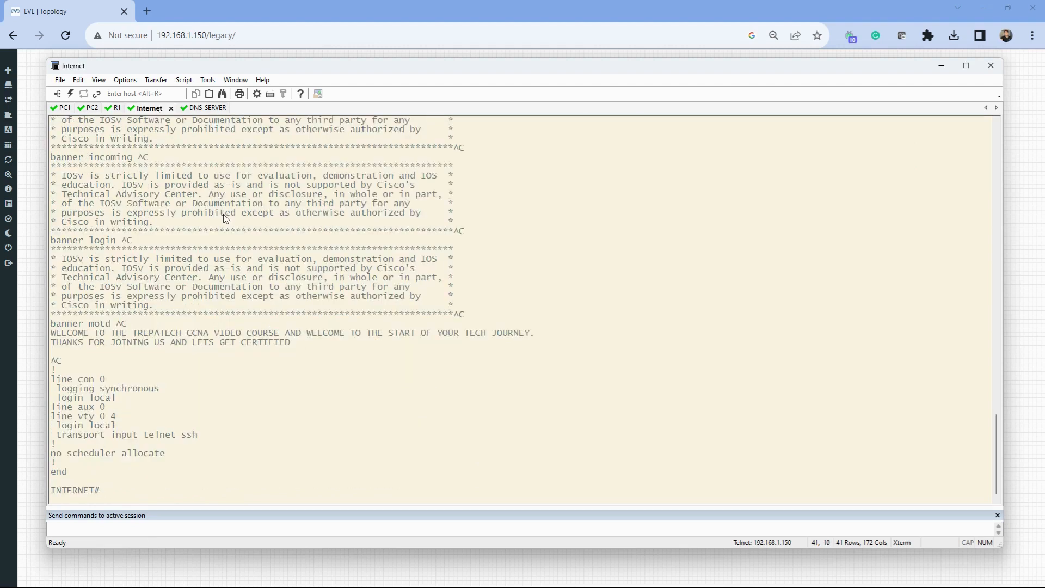
pyautogui.write('show ip int br | in up')
pyautogui.press('Return')
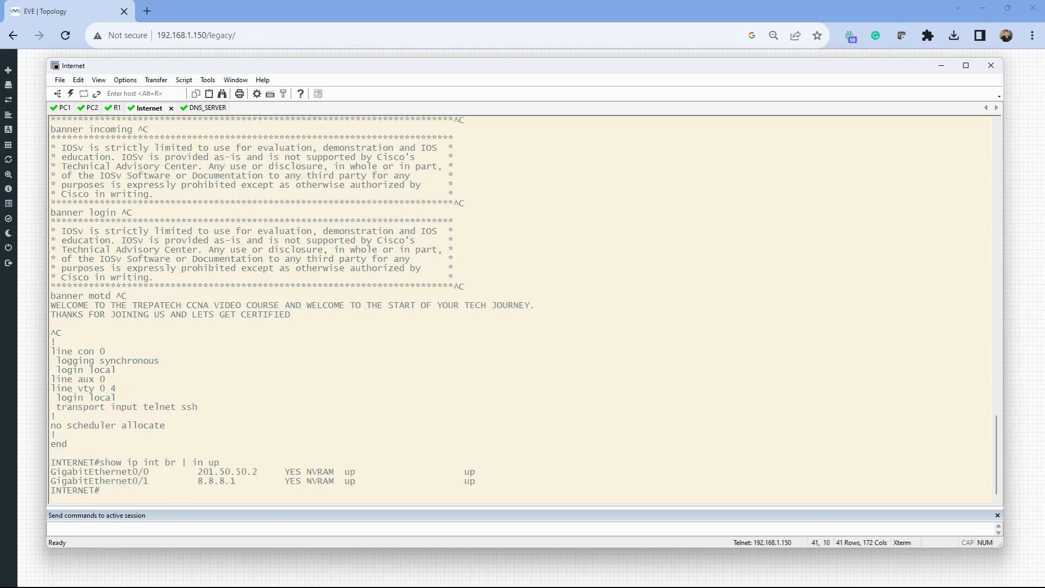
# Highlight the GigabitEthernet0/1 and GigabitEthernet0/0 entries in the Internet router's interface list.
pyautogui.moveTo(236, 482); pyautogui.dragTo(102, 483)
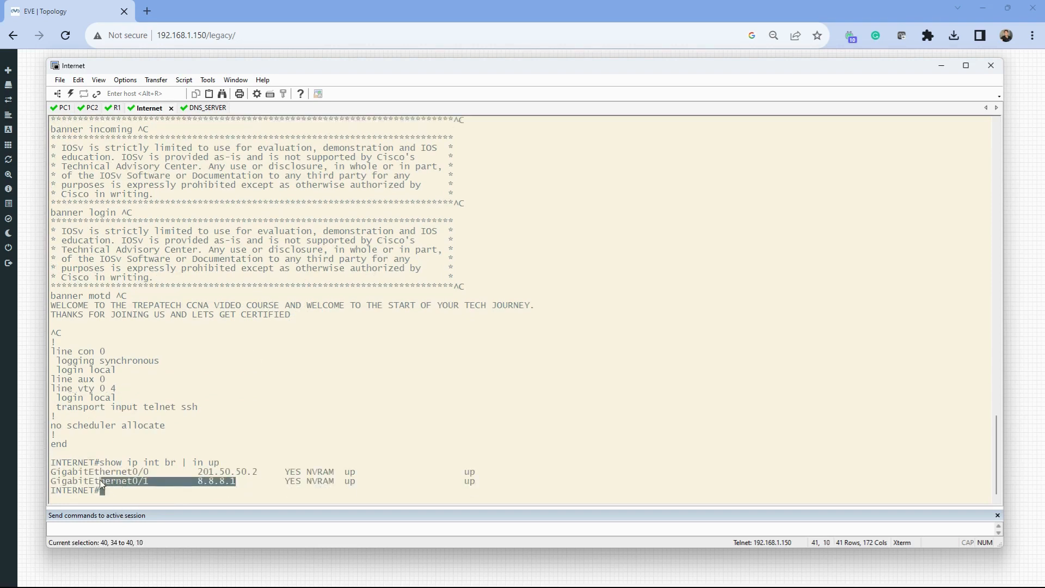
pyautogui.moveTo(279, 472); pyautogui.dragTo(78, 473)
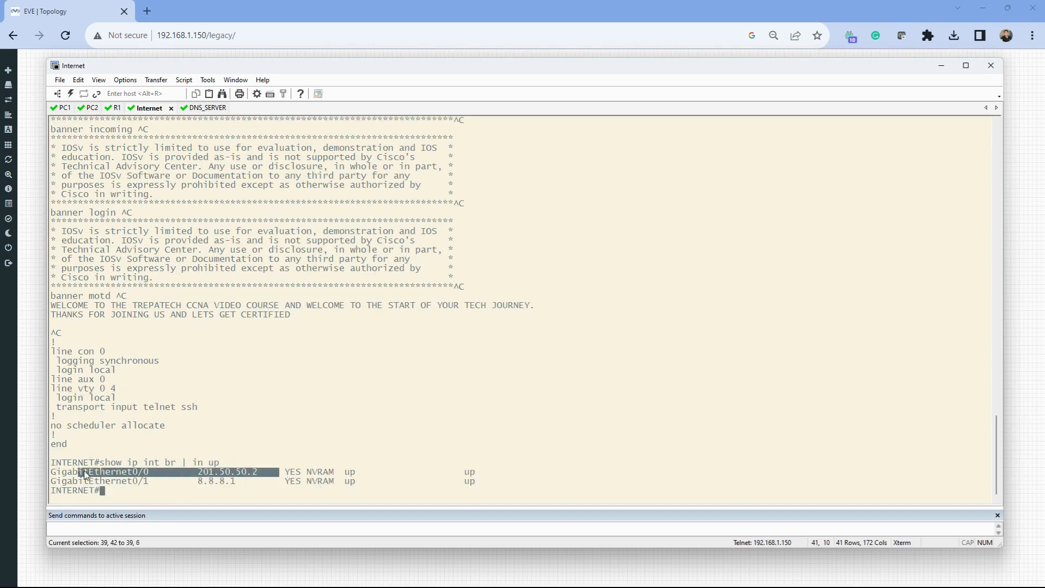
pyautogui.click(252, 475)
pyautogui.tripleClick(253, 477)
pyautogui.click(246, 478)
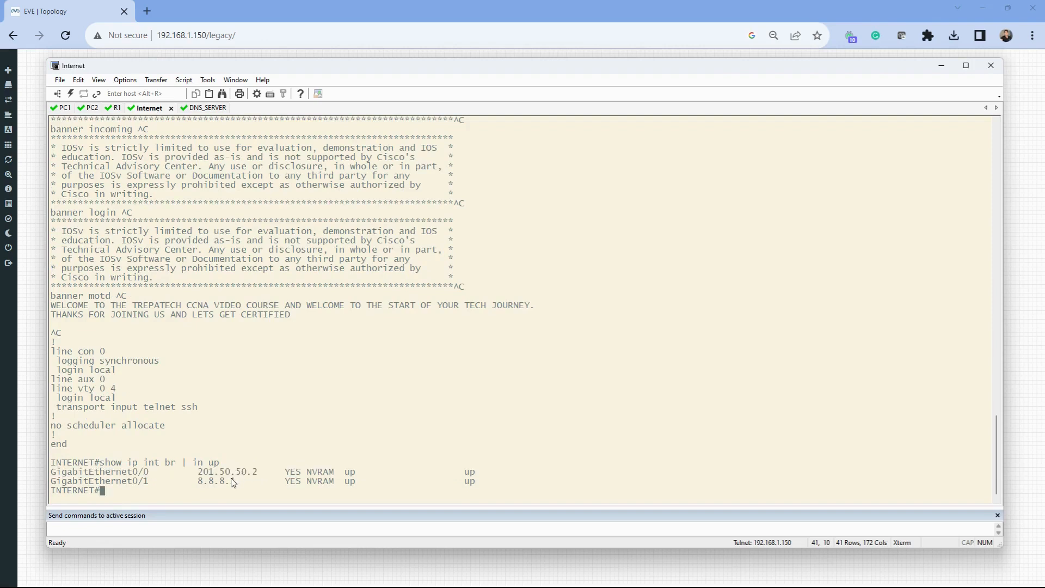
pyautogui.tripleClick(233, 484)
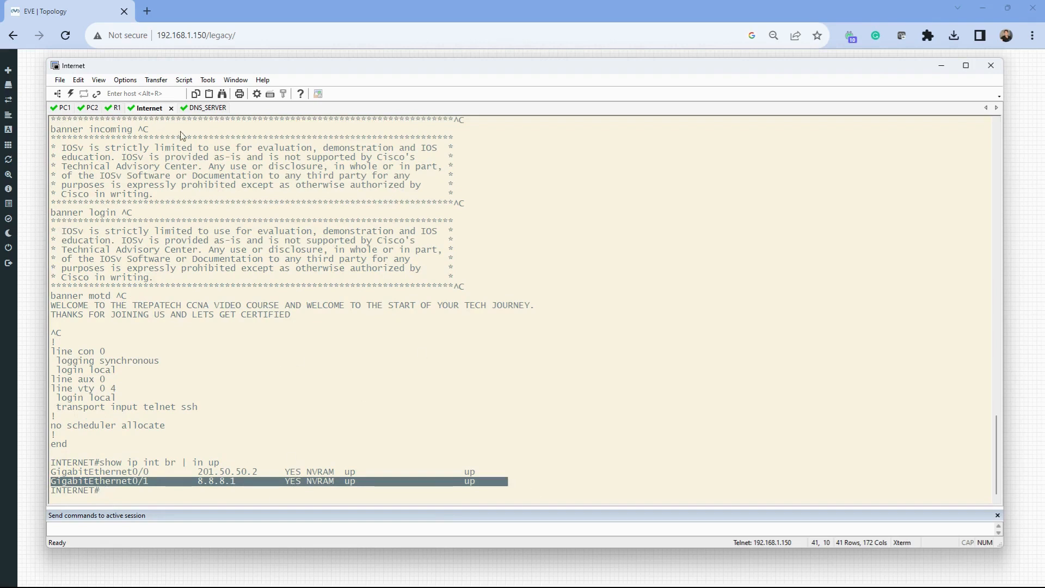
# Display the Internet router's access lists with "show access-lists" and highlight the DENY_RFC1918 entries.
pyautogui.write('show acces')
pyautogui.press('Tab')
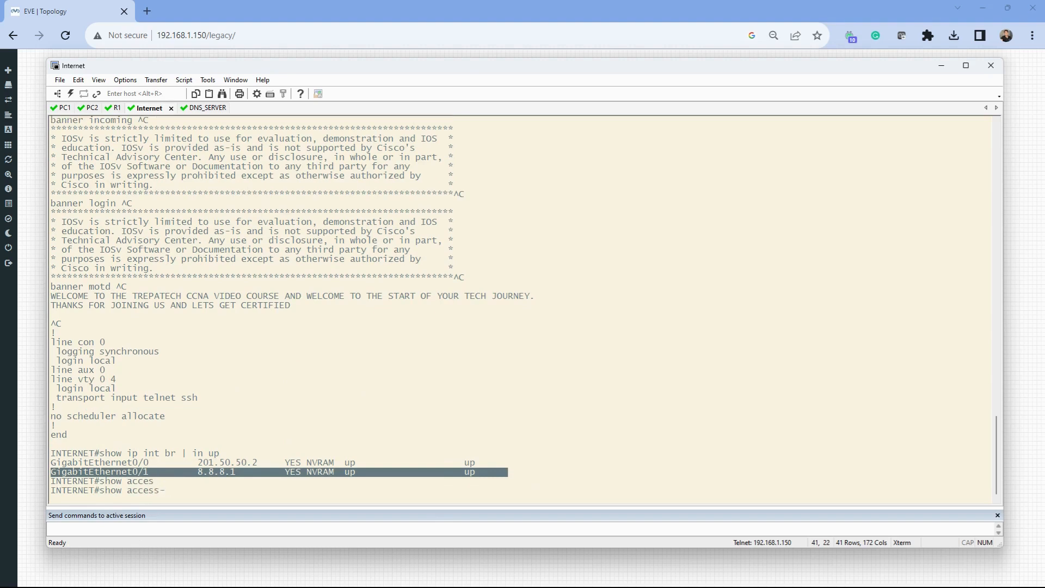
pyautogui.press('Tab')
pyautogui.press('Return')
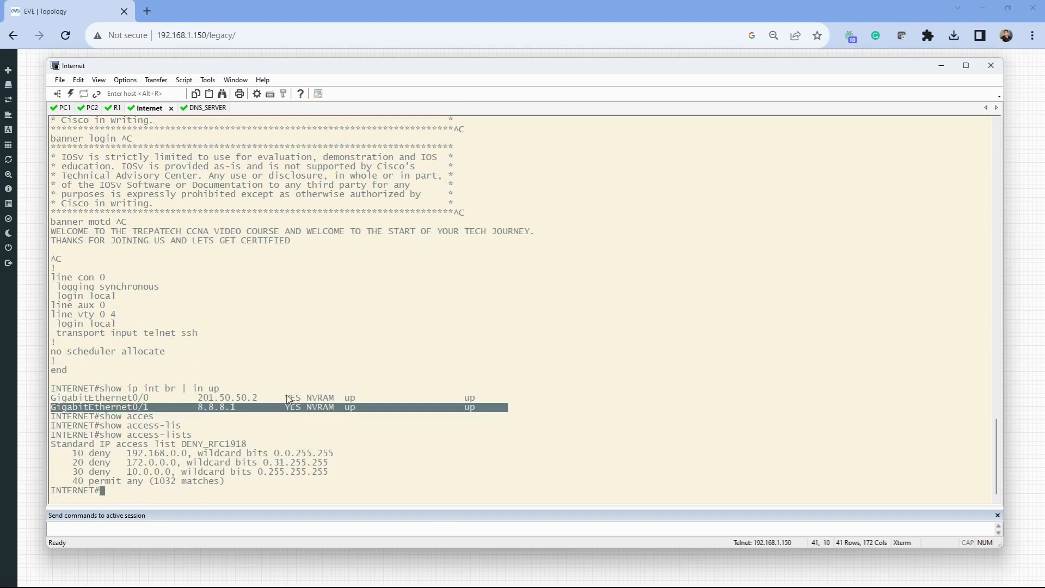
pyautogui.moveTo(362, 486); pyautogui.dragTo(127, 434)
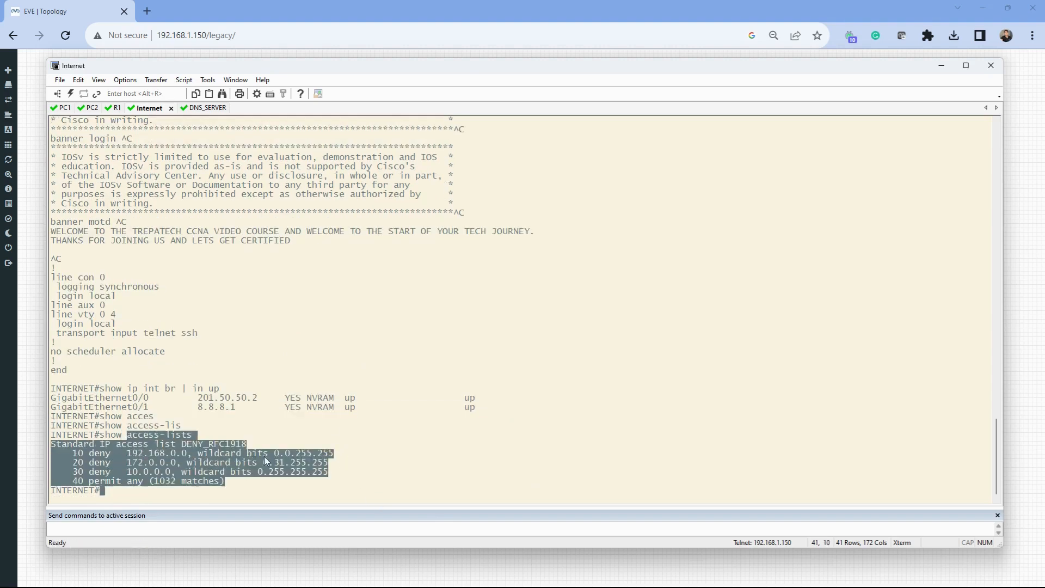
pyautogui.click(263, 456)
pyautogui.moveTo(73, 453); pyautogui.dragTo(21, 489)
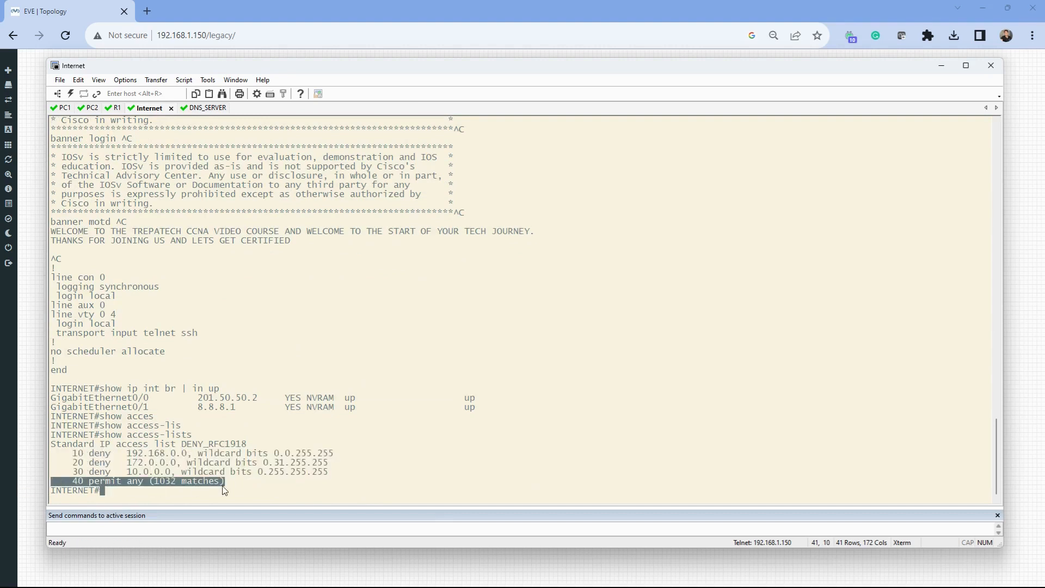
pyautogui.click(182, 489)
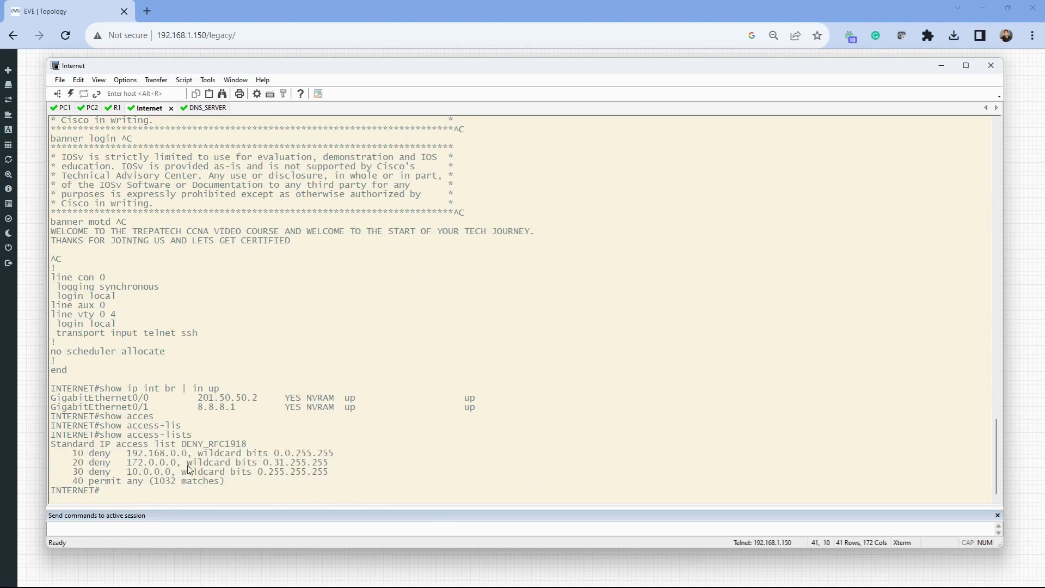
# Copy the name GigabitEthernet0/0 from the interface list and display its configuration with "show run int GigabitEthernet0/0".
pyautogui.moveTo(148, 398); pyautogui.dragTo(32, 399)
pyautogui.press('super+c')
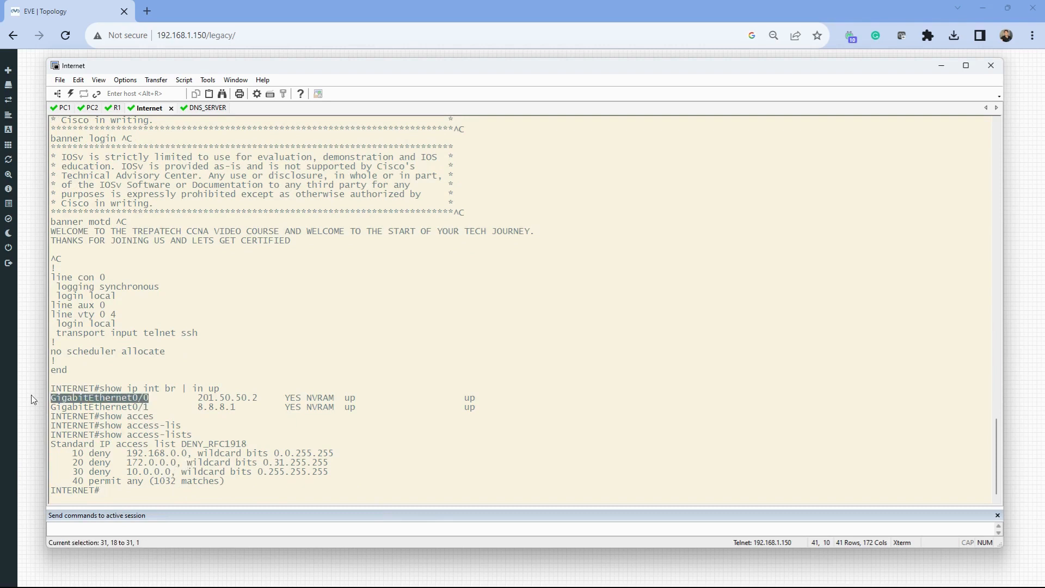
pyautogui.write('show run int')
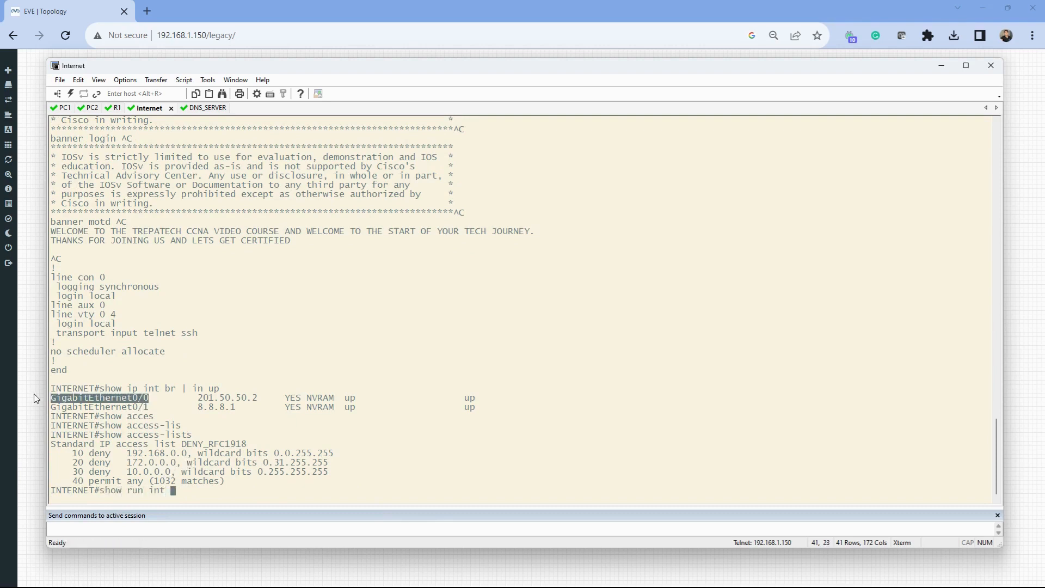
pyautogui.rightClick(348, 364)
pyautogui.press('Return')
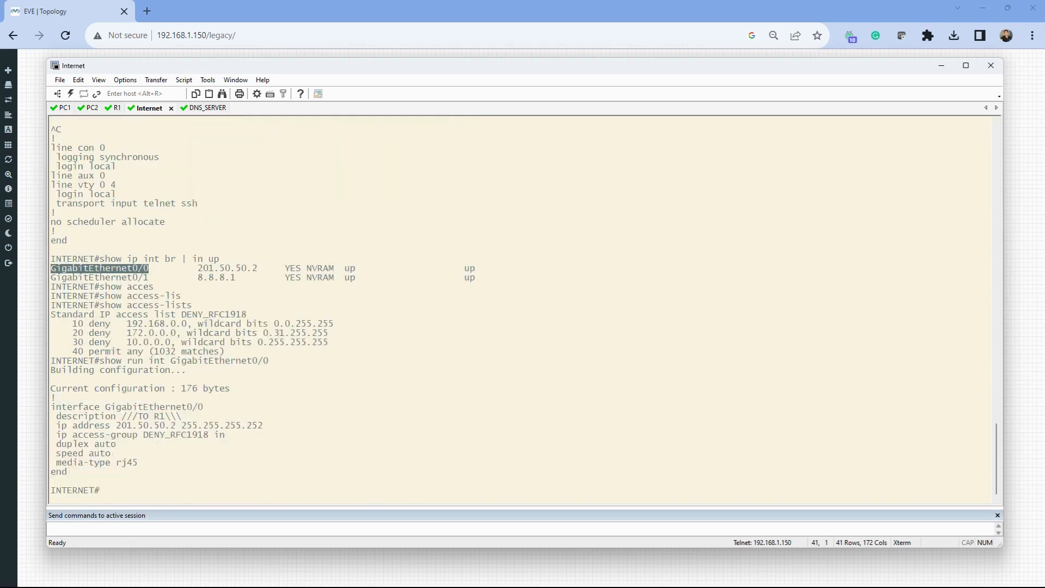
# Highlight the inbound DENY_RFC1918 access group on GigabitEthernet0/0 and the three deny entries of the access list.
pyautogui.moveTo(225, 438); pyautogui.dragTo(62, 437)
pyautogui.moveTo(229, 442)
pyautogui.mouseDown()
pyautogui.moveTo(207, 439)
pyautogui.moveTo(217, 439)
pyautogui.mouseUp()
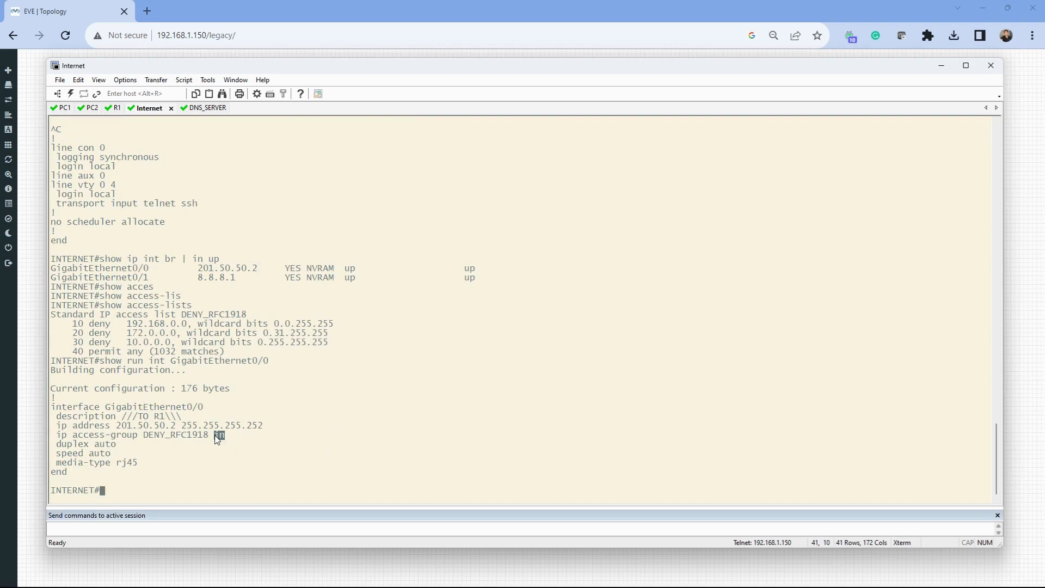
pyautogui.moveTo(176, 412); pyautogui.dragTo(202, 412)
pyautogui.moveTo(330, 346); pyautogui.dragTo(61, 320)
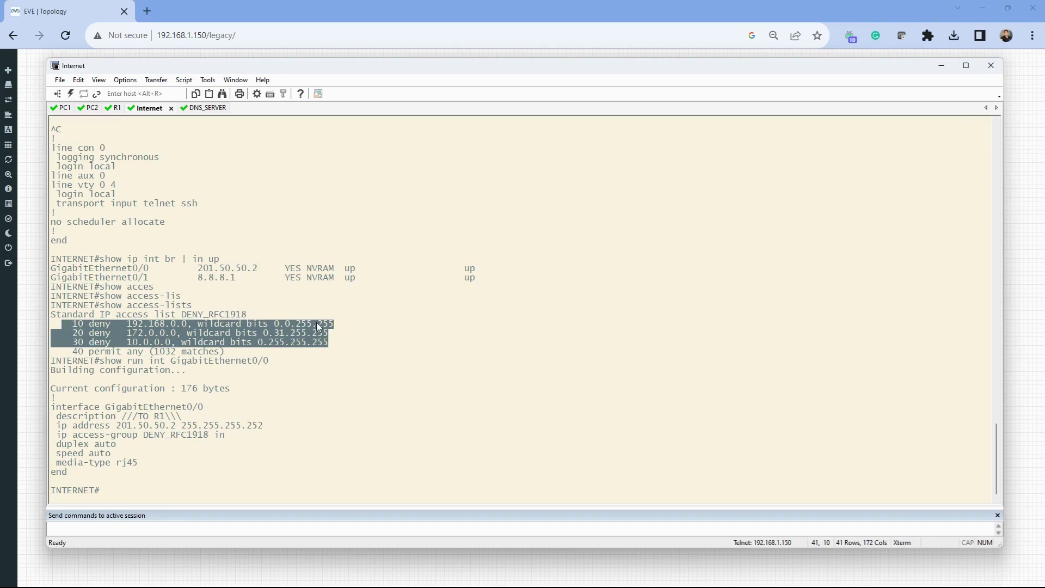
# Return to R1's console session and clear the highlighted 8.8.8.0 route.
pyautogui.click(118, 108)
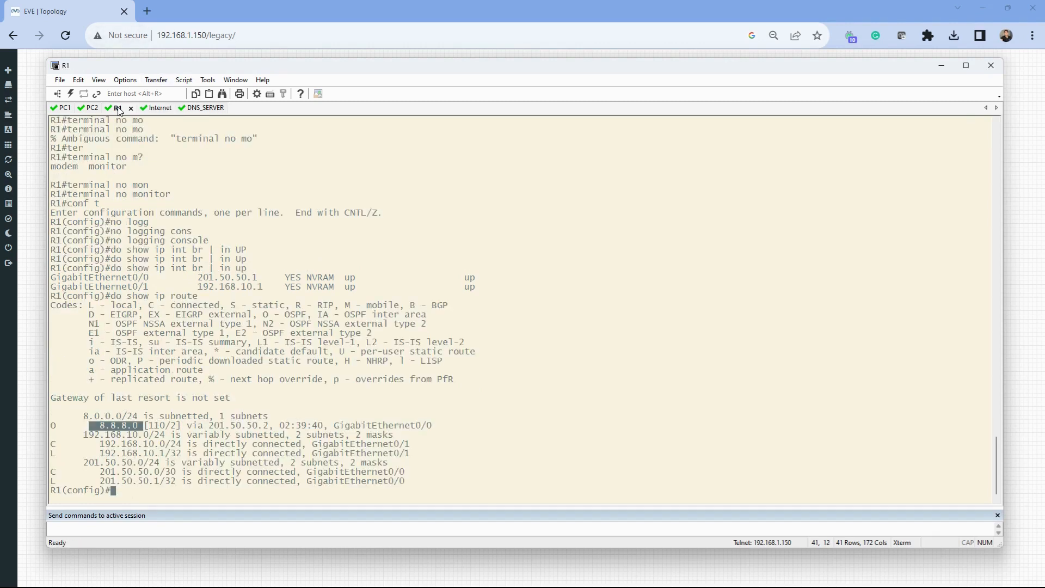
pyautogui.click(200, 274)
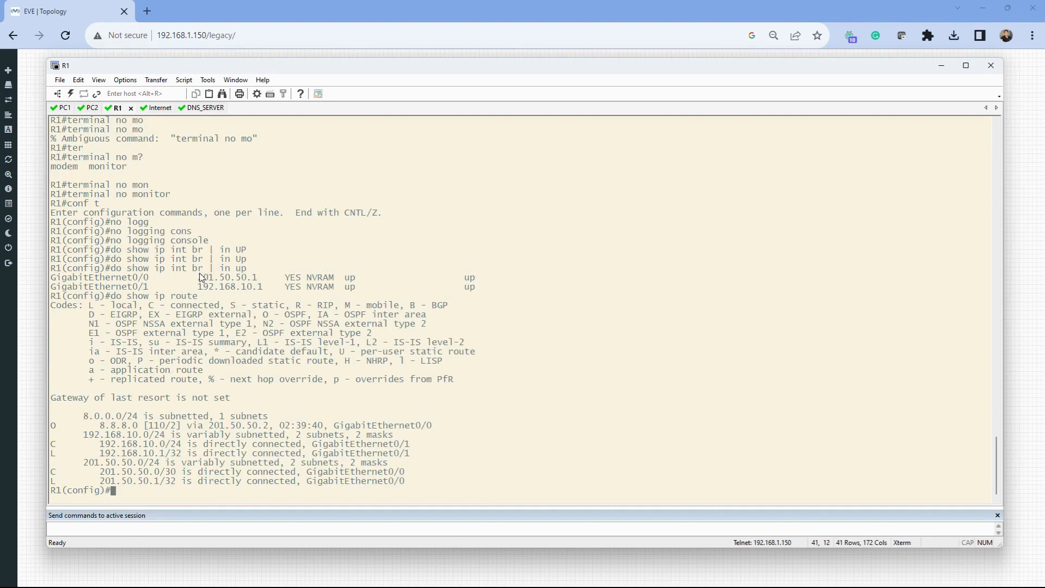
# Prepare "do ping 8.8.8.8" on R1's console without running it and open a Wireshark capture on R1's Gi0/0 link toward the Internet router.
pyautogui.write('do ping 8.8.8.8')
pyautogui.moveTo(416, 66); pyautogui.dragTo(1044, 108)
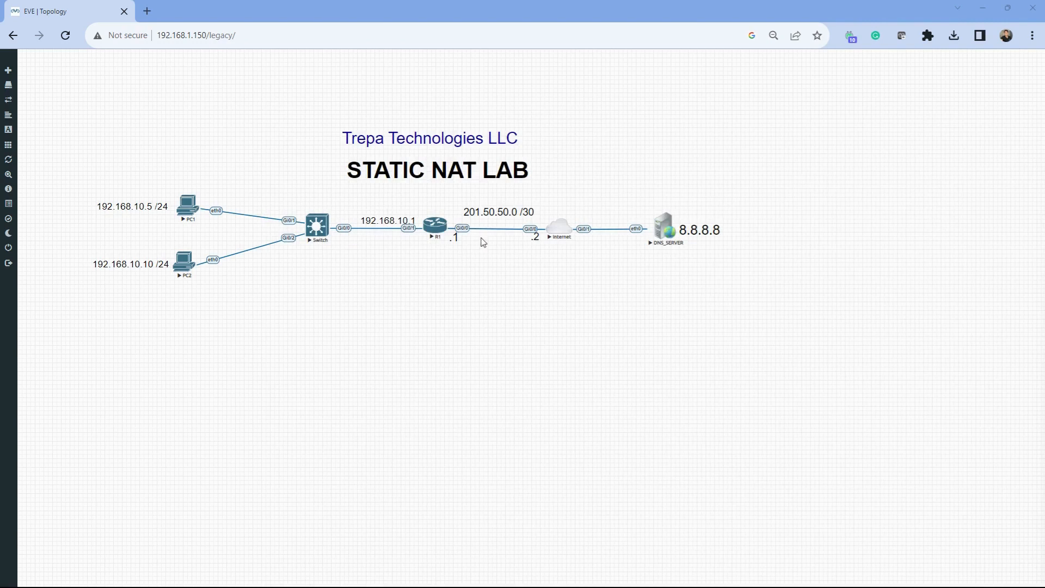
pyautogui.rightClick(434, 231)
pyautogui.click(460, 292)
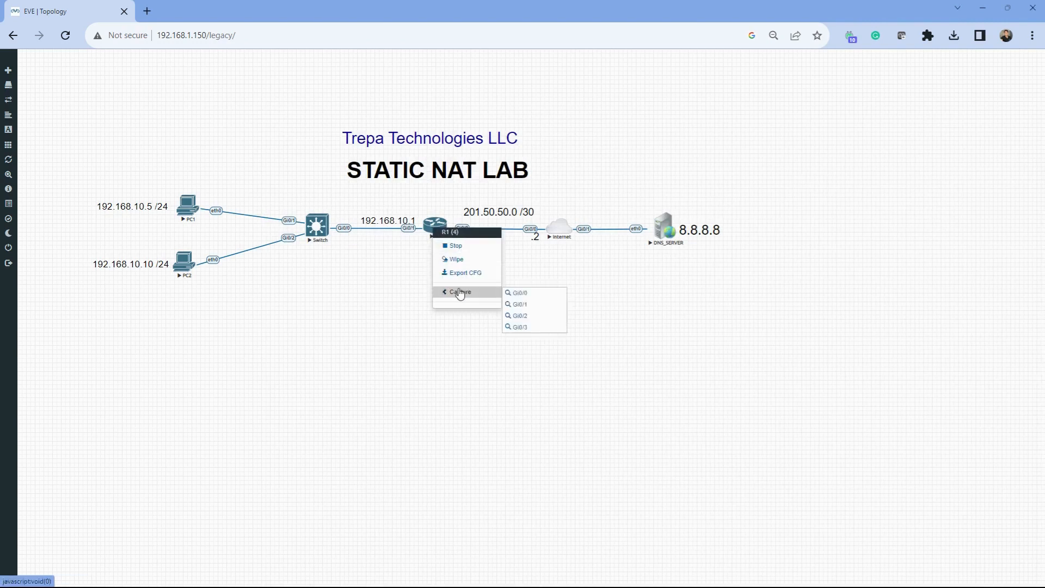
pyautogui.click(527, 303)
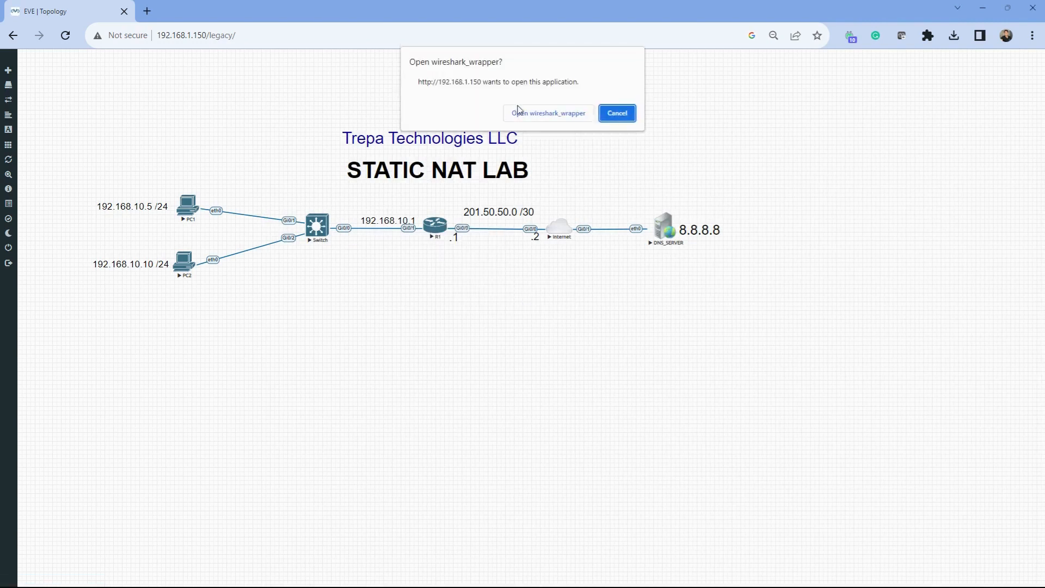
pyautogui.click(543, 112)
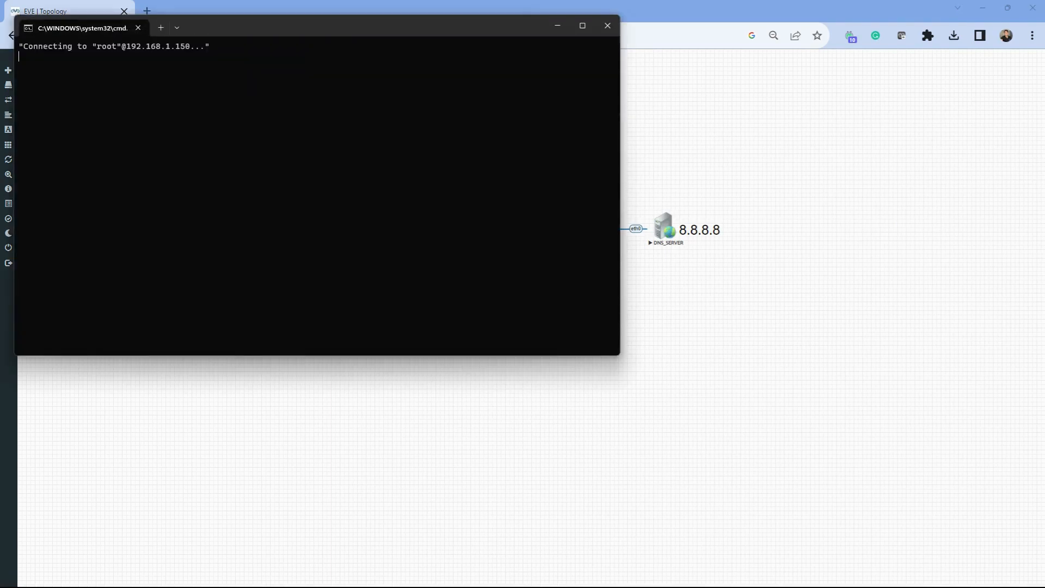
# Bring R1's console back over the topology and run the prepared "do ping 8.8.8.8".
pyautogui.hotkey('alt', 'Tab')
pyautogui.hotkey('alt', 'Tab')
pyautogui.moveTo(1044, 109); pyautogui.dragTo(443, 66)
pyautogui.click(554, 22)
pyautogui.moveTo(594, 68); pyautogui.dragTo(507, 62)
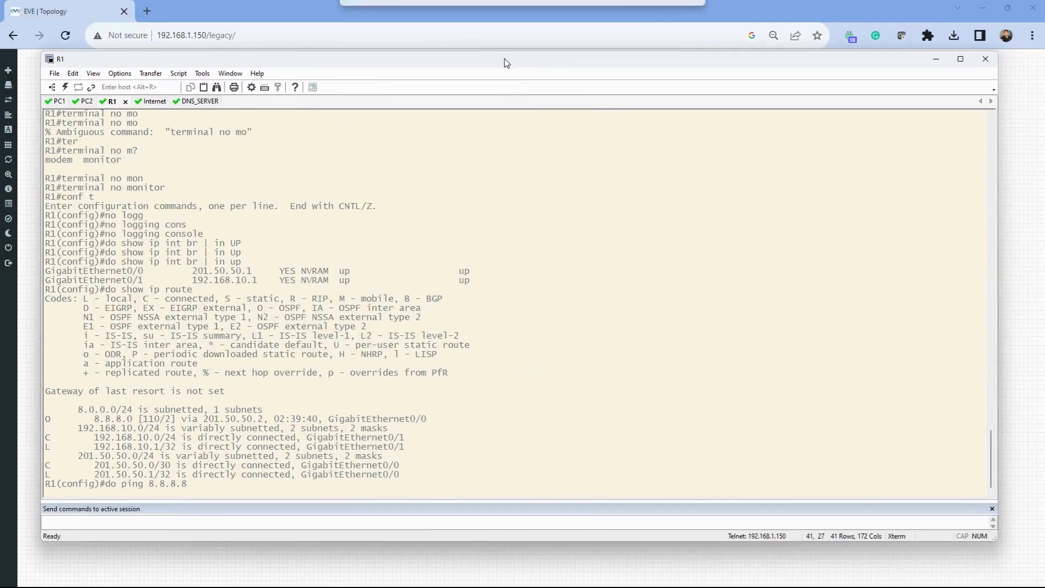
pyautogui.press('Return')
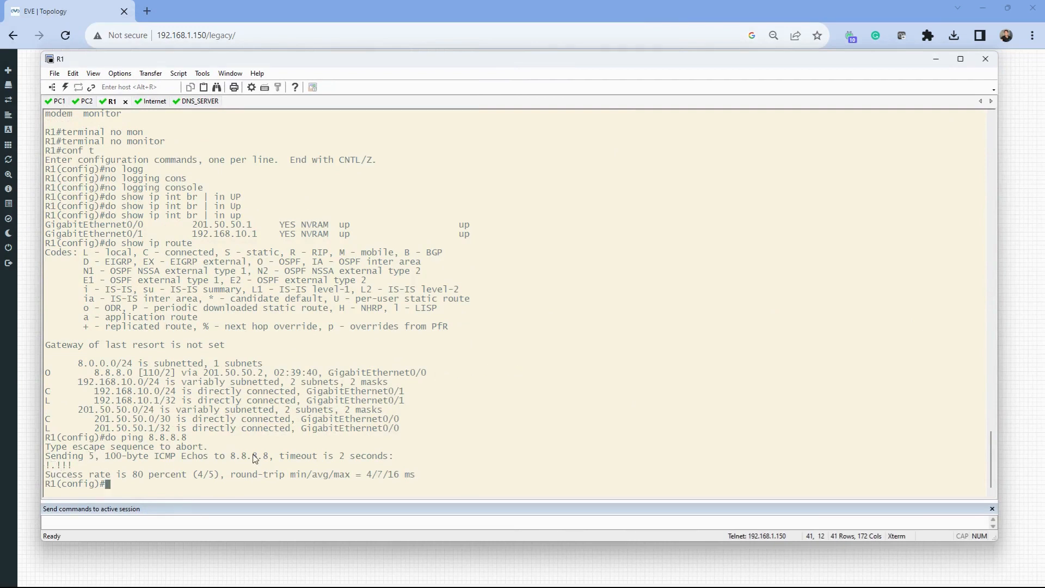
# Repeat the ping to 8.8.8.8 from R1 with interface gi0/1 as the source.
pyautogui.press('Up')
pyautogui.write('sour')
pyautogui.press('Tab')
pyautogui.write('gi')
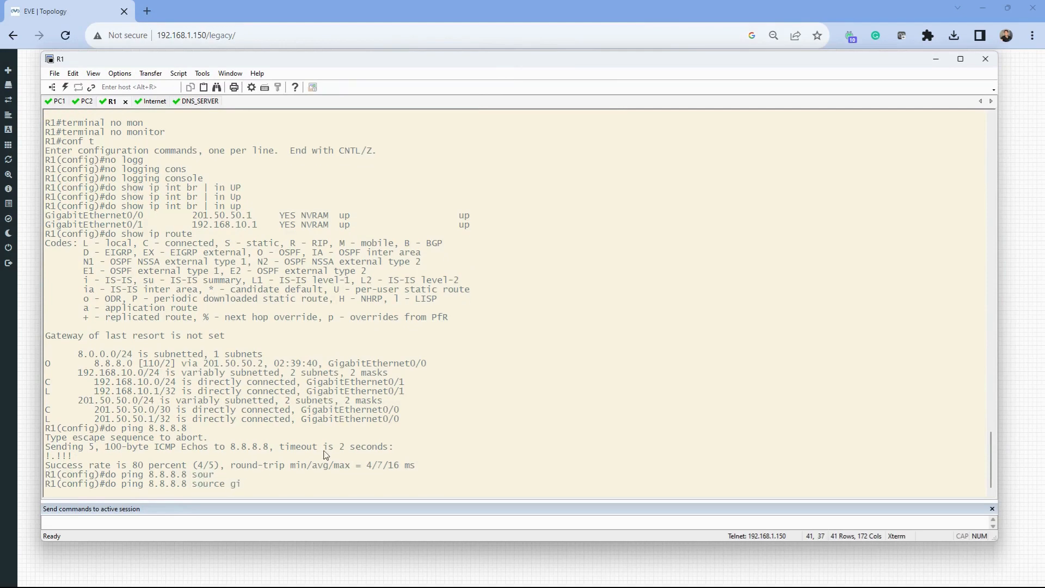
pyautogui.moveTo(302, 61); pyautogui.dragTo(263, 72)
pyautogui.write('0')
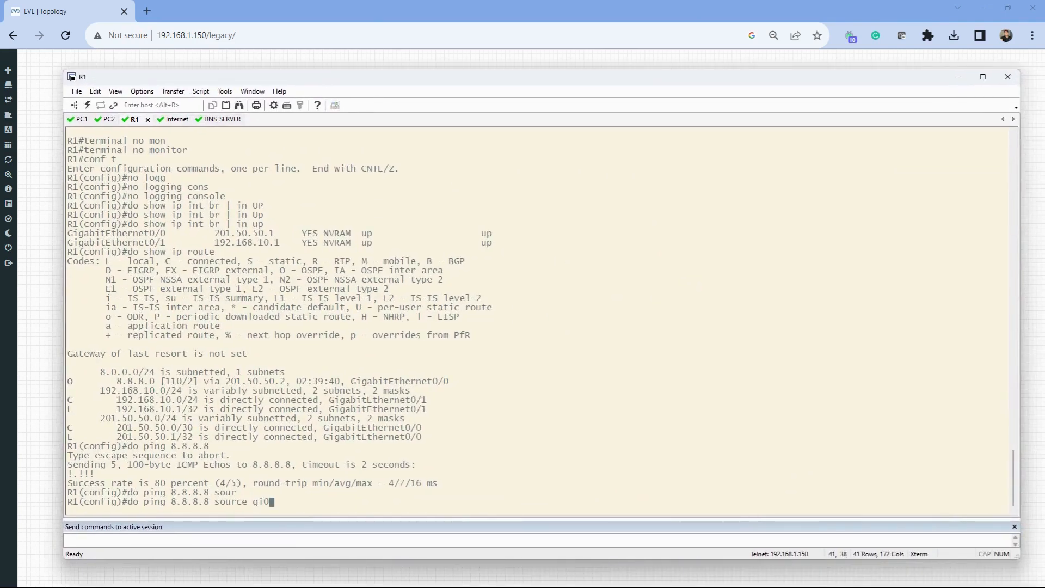
pyautogui.write('/1')
pyautogui.press('Return')
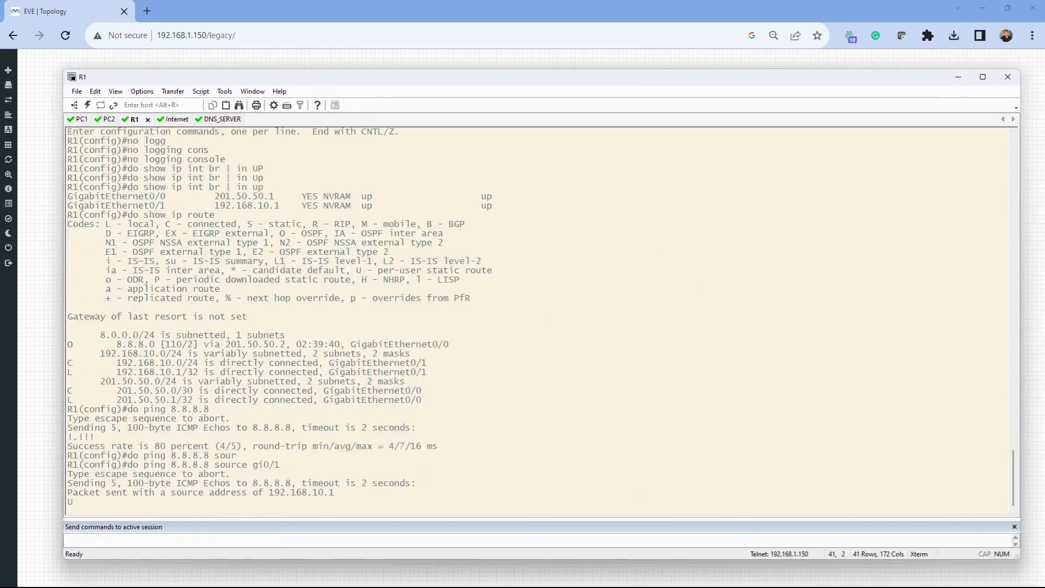
# Inspect the last ping request and Destination unreachable reply in Wireshark, stop the capture, and expand the reply's Internet Control Message Protocol details.
pyautogui.moveTo(1044, 217); pyautogui.dragTo(469, 2)
pyautogui.click(175, 188)
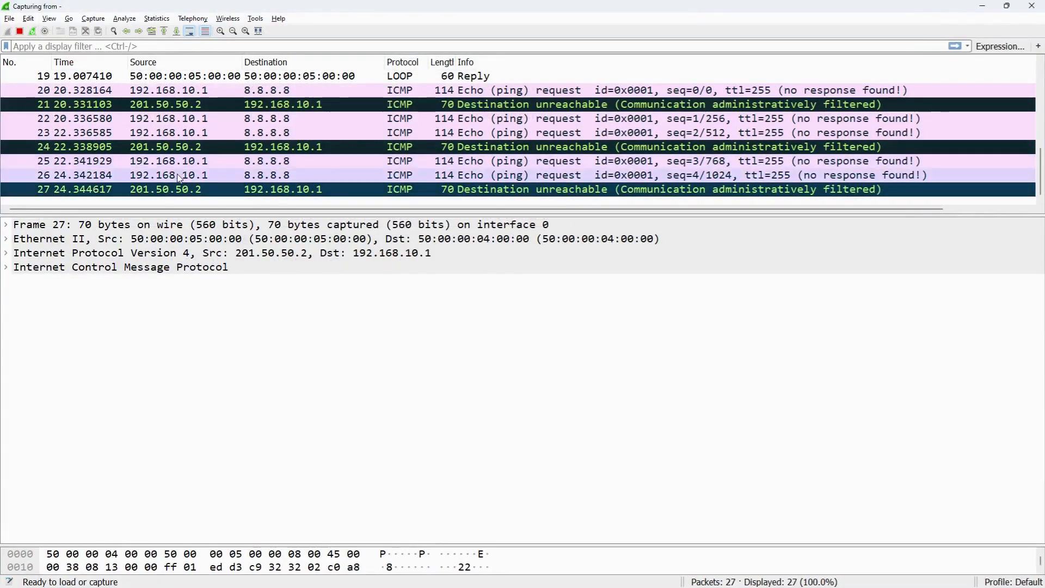
pyautogui.click(181, 175)
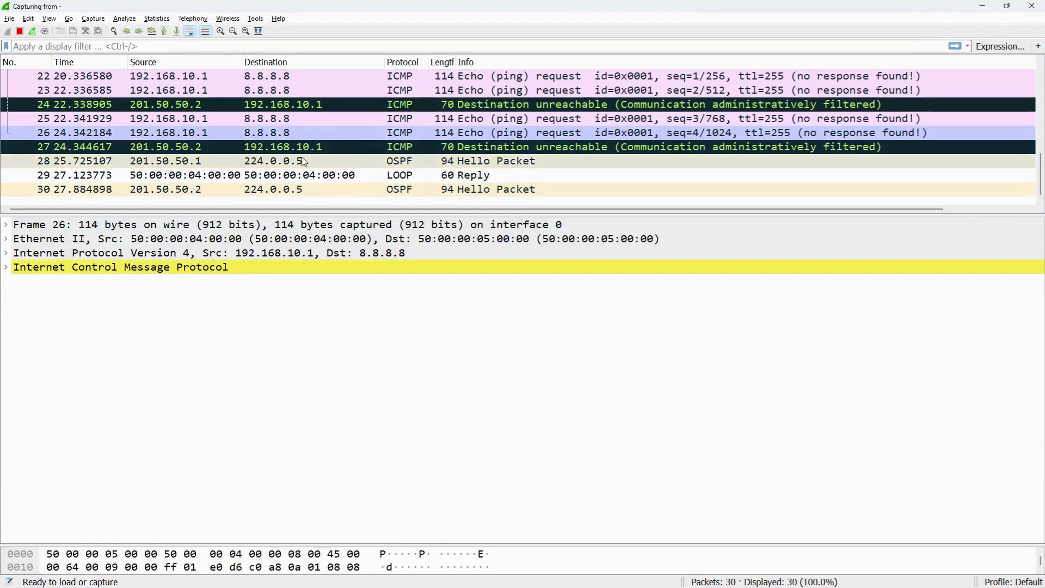
pyautogui.click(266, 147)
pyautogui.click(262, 136)
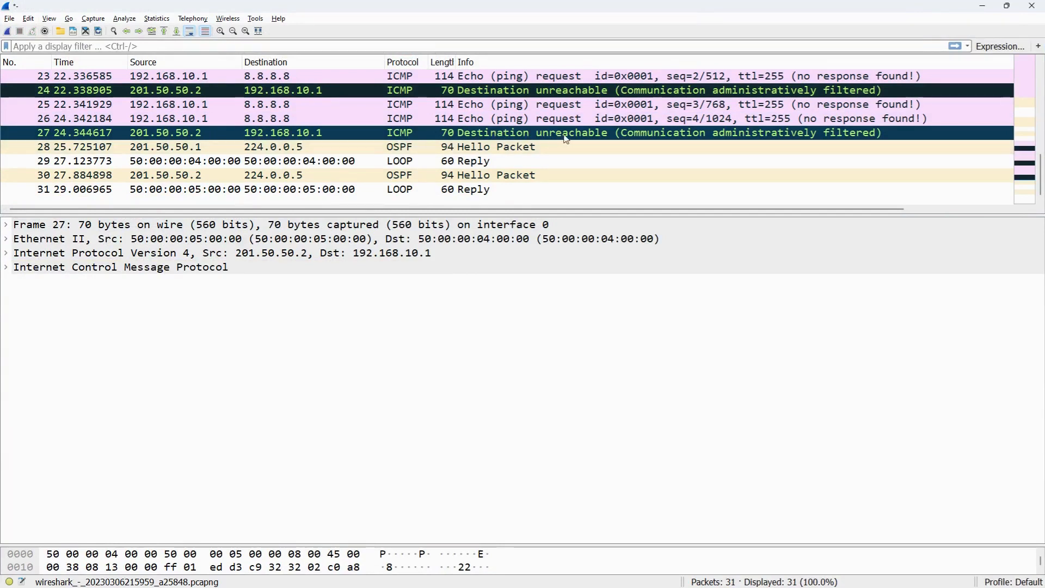
pyautogui.click(6, 267)
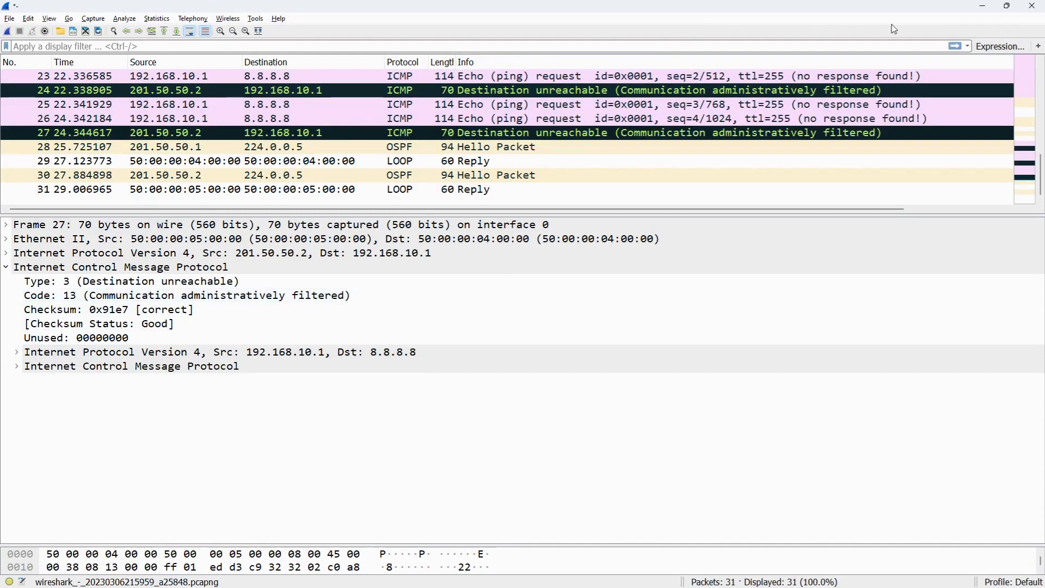
# Quit Wireshark without saving the captured packets and return to R1's console.
pyautogui.click(983, 7)
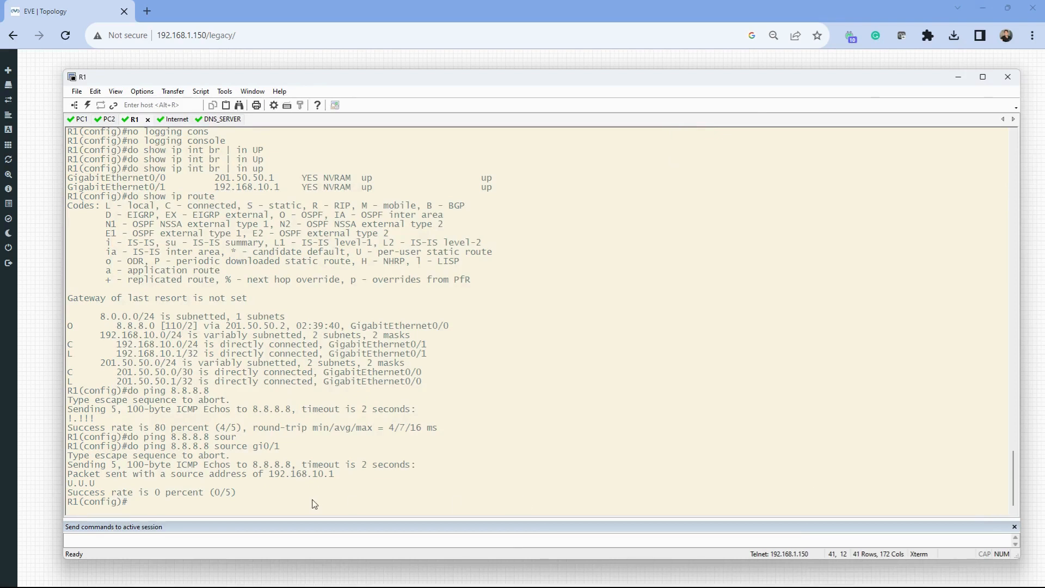
pyautogui.hotkey('alt', 'Tab')
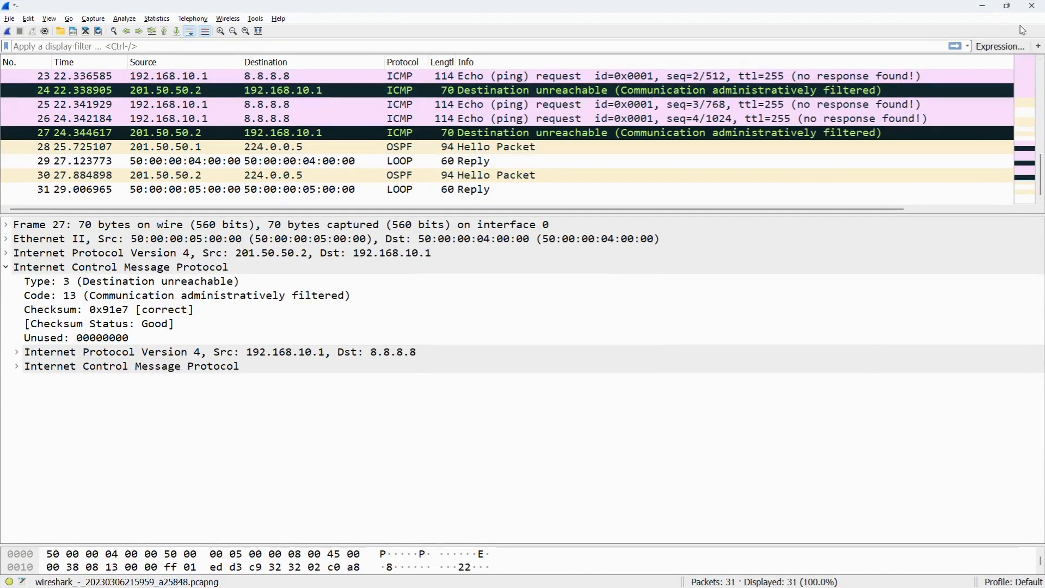
pyautogui.click(1032, 6)
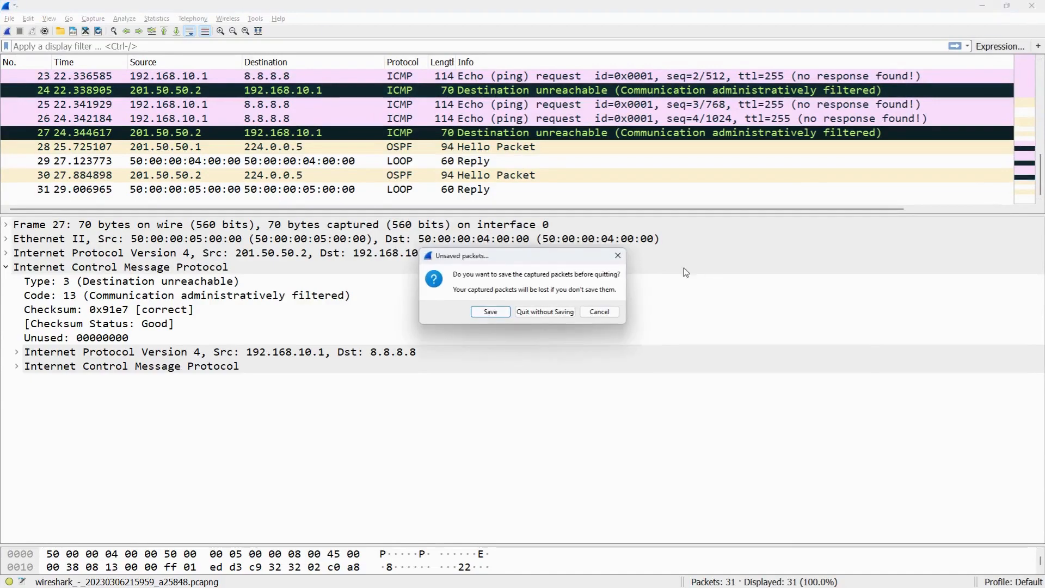
pyautogui.click(565, 313)
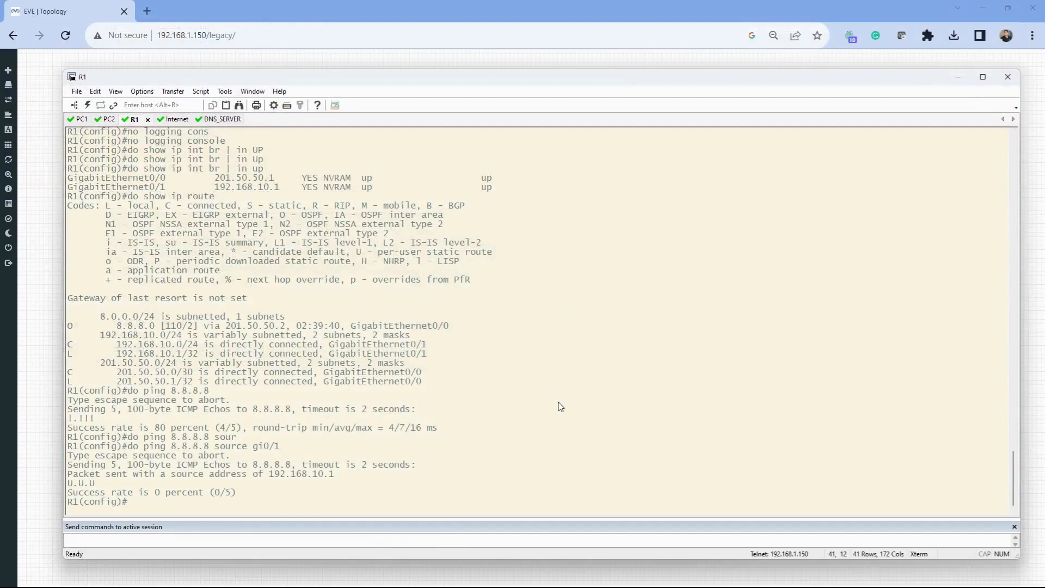
# Begin the command "ip nat inside source static" on R1, listing the available keywords after "inside" and "source".
pyautogui.write('ip nat ins')
pyautogui.press('Tab')
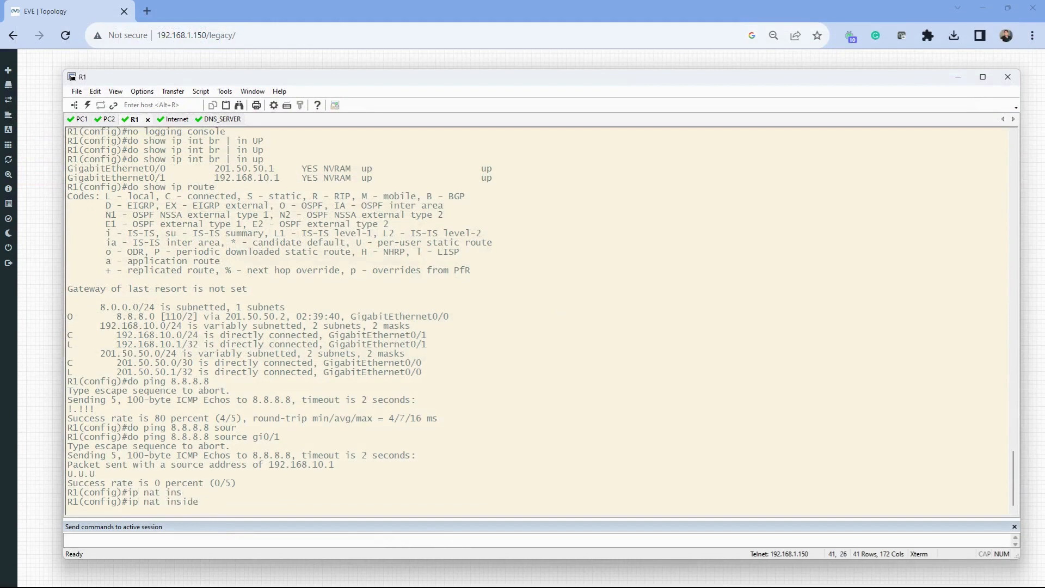
pyautogui.write('?')
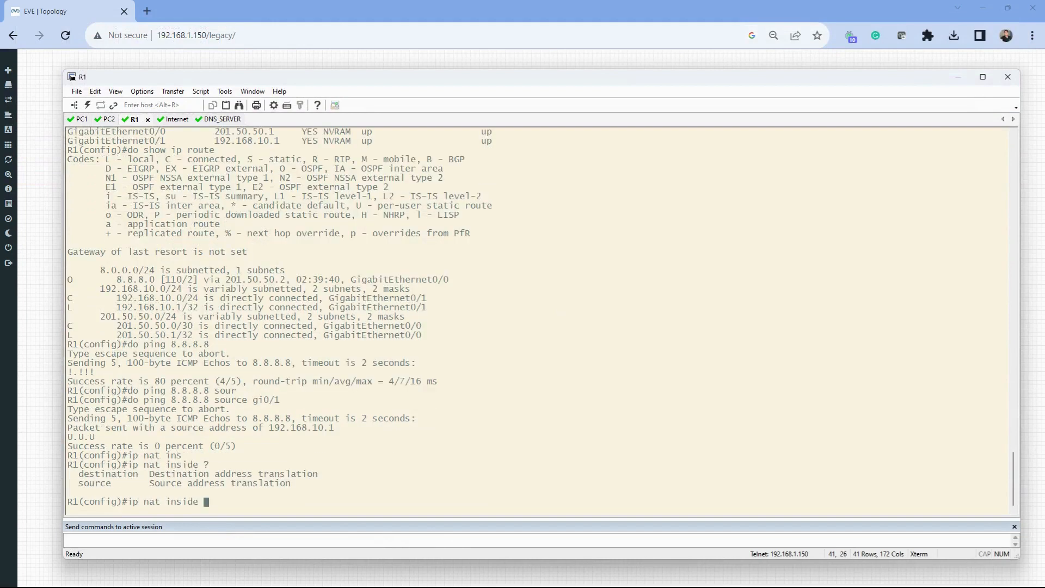
pyautogui.write('sou')
pyautogui.press('Tab')
pyautogui.write('?')
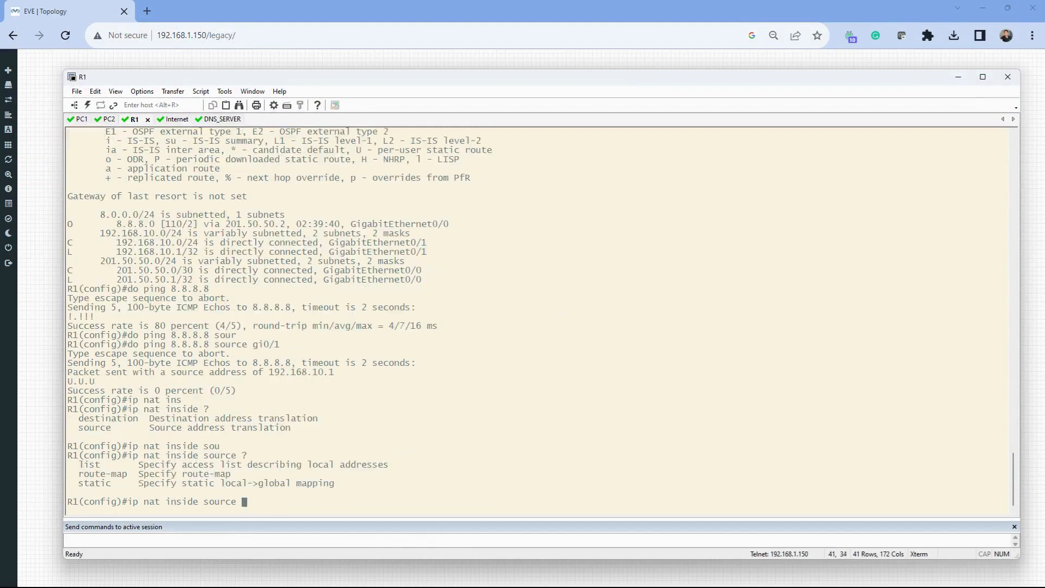
pyautogui.write('st')
pyautogui.press('Tab')
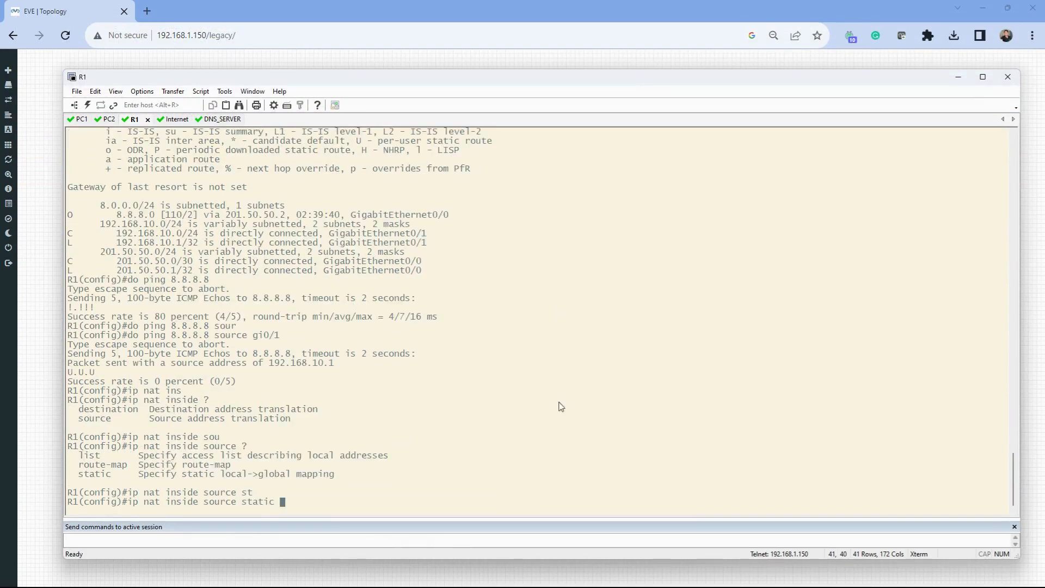
# Complete the static NAT mapping from 192.168.10.5 to 201.50.50.1, review the optional keywords in the command help, and apply it.
pyautogui.moveTo(281, 502); pyautogui.dragTo(129, 504)
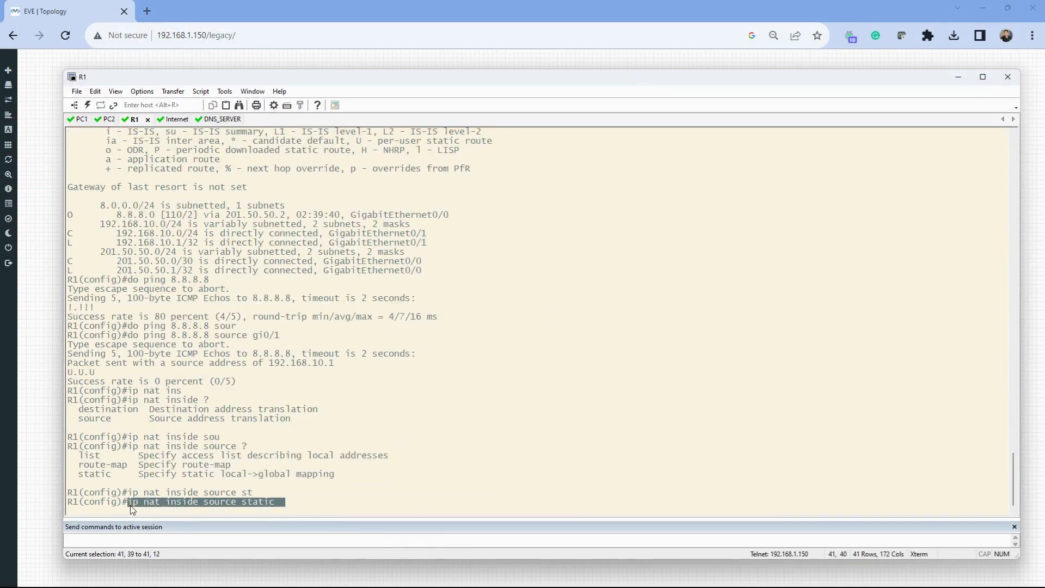
pyautogui.click(301, 505)
pyautogui.write('192')
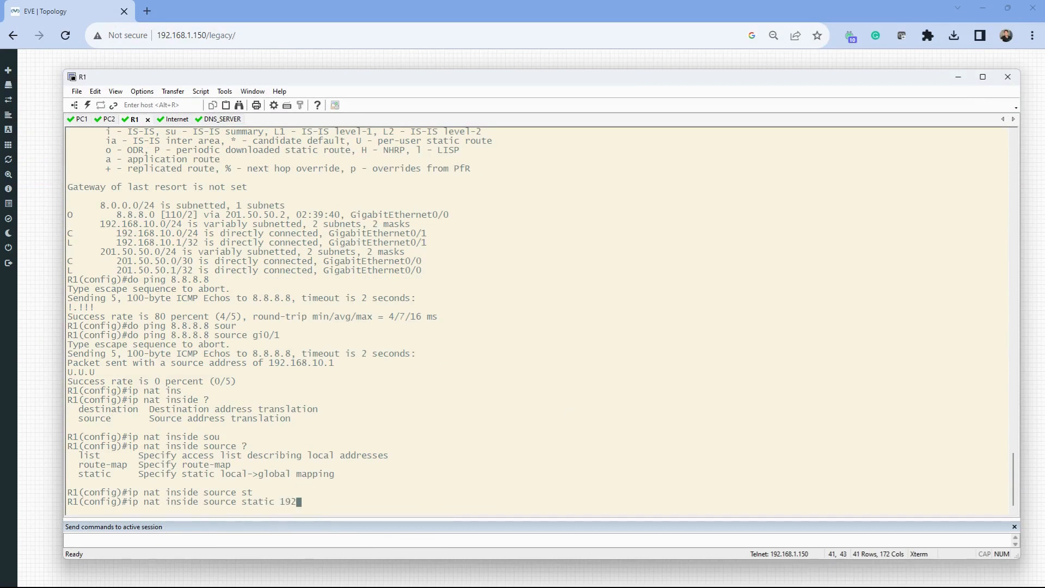
pyautogui.write('.168.10.5 201.50.50.1 ?')
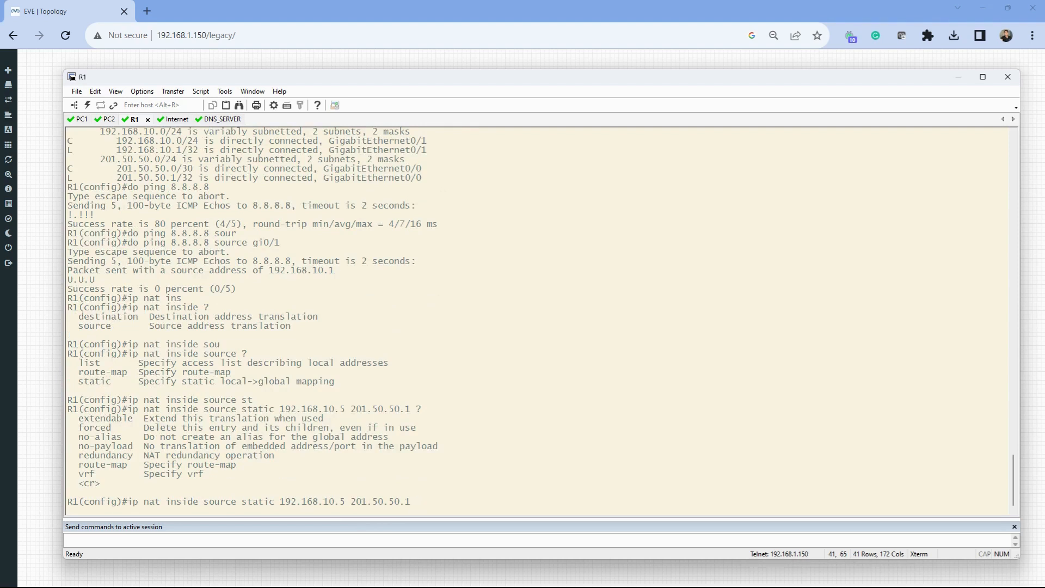
pyautogui.moveTo(68, 418); pyautogui.dragTo(85, 472)
pyautogui.click(240, 475)
pyautogui.moveTo(289, 467); pyautogui.dragTo(39, 472)
pyautogui.click(281, 451)
pyautogui.press('Return')
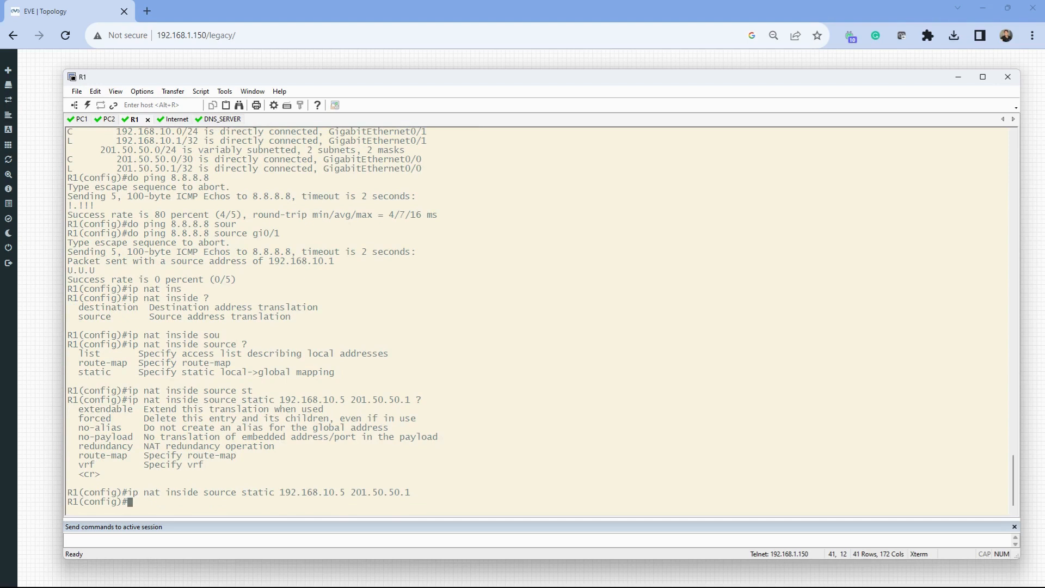
# Enter interface gi0/0 configuration on R1, display its running configuration, and highlight the OUTSIDE INTERFACE description.
pyautogui.write('int gi0/0')
pyautogui.press('Return')
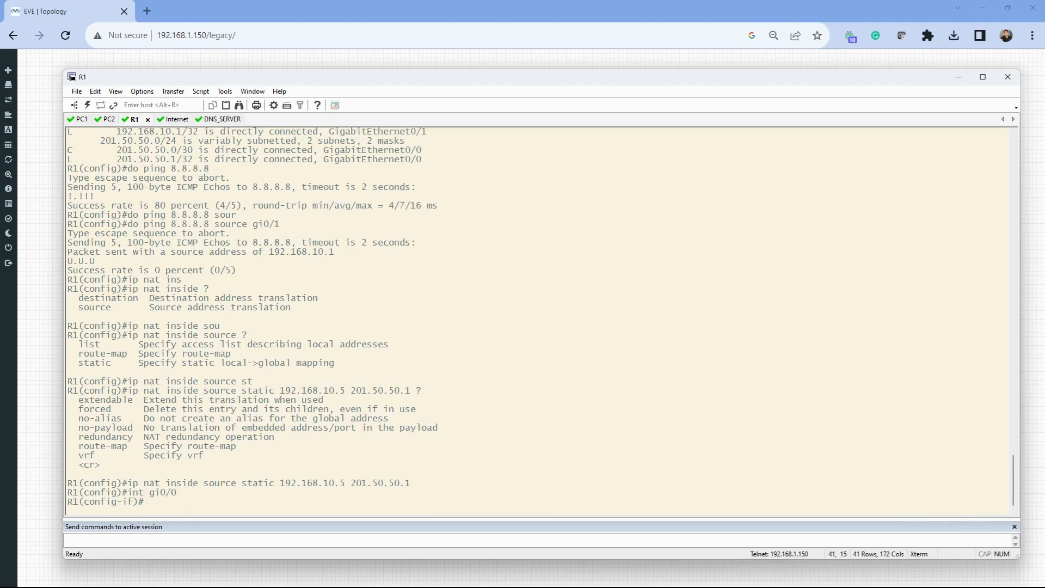
pyautogui.write('do show run  ')
pyautogui.write('nt gi0/0')
pyautogui.press('Return')
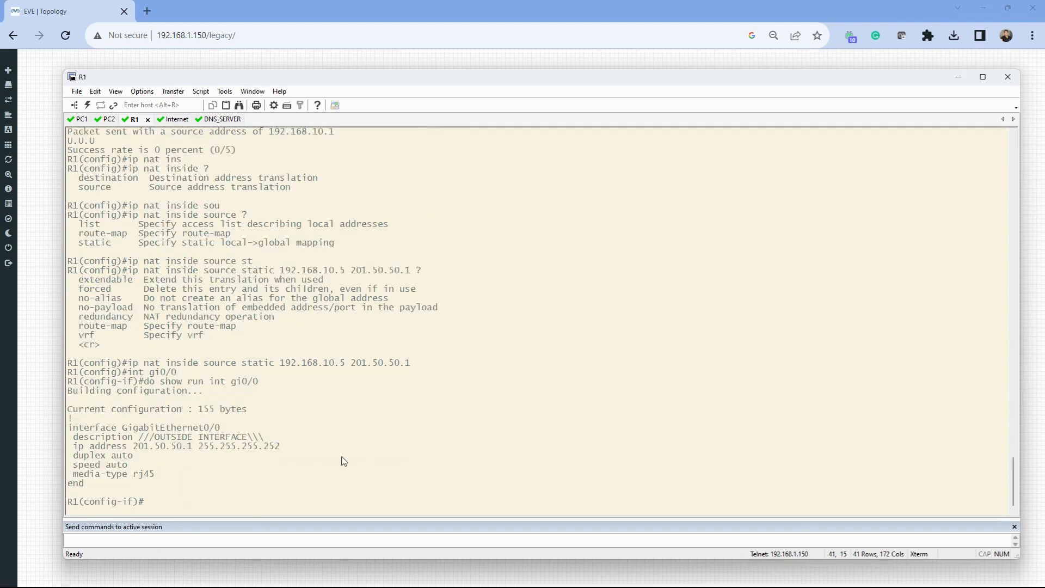
pyautogui.moveTo(289, 439); pyautogui.dragTo(104, 438)
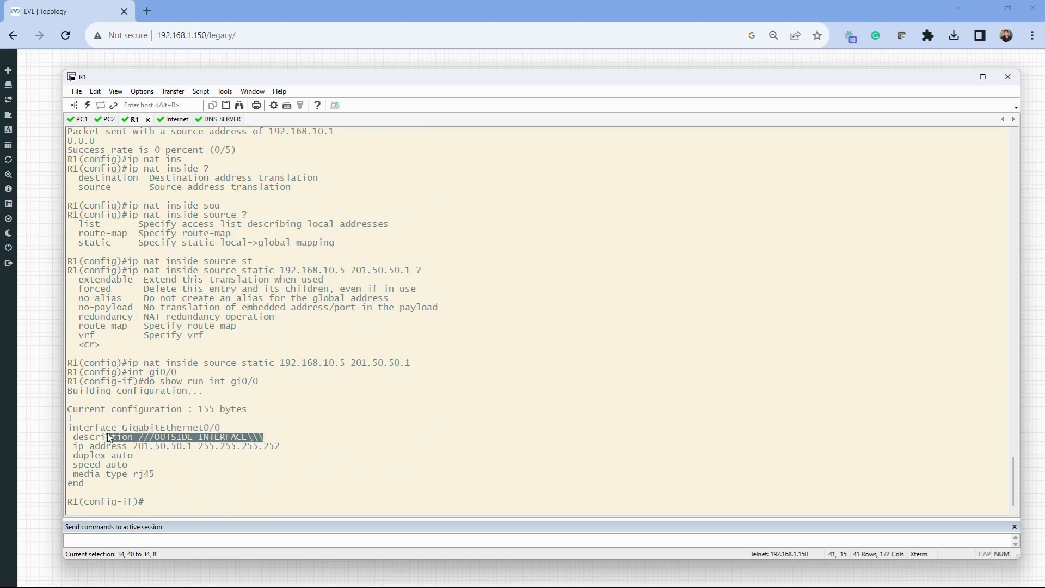
# Mark R1's GigabitEthernet0/0 as the NAT outside interface with "ip nat outside".
pyautogui.write('i')
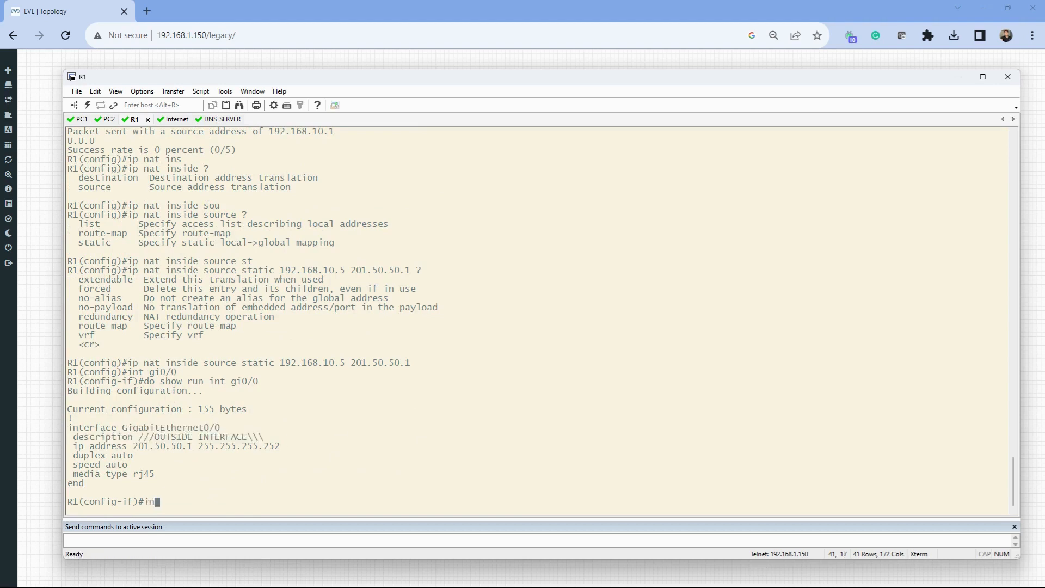
pyautogui.write('p nat outsi')
pyautogui.press('Tab')
pyautogui.press('Tab')
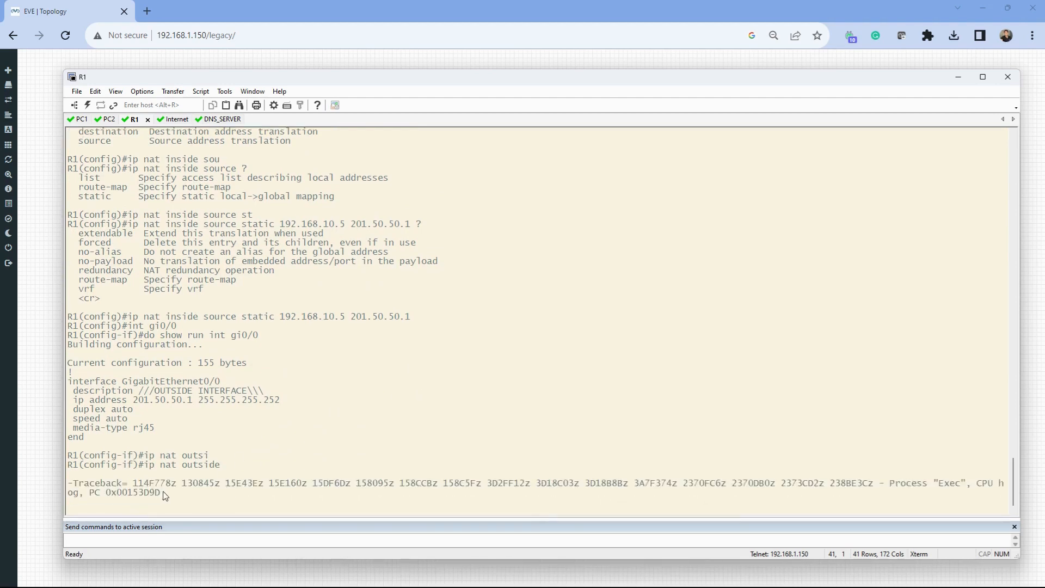
# Highlight the traceback messages on R1's console, clear the selection, and bring back a clean interface configuration prompt.
pyautogui.moveTo(234, 497); pyautogui.dragTo(77, 445)
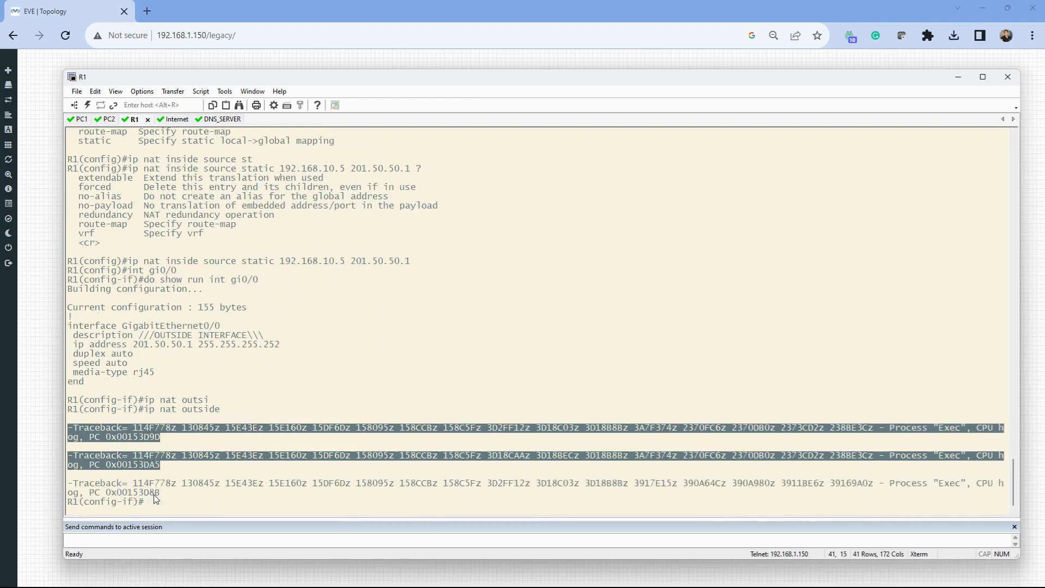
pyautogui.moveTo(173, 492); pyautogui.dragTo(87, 418)
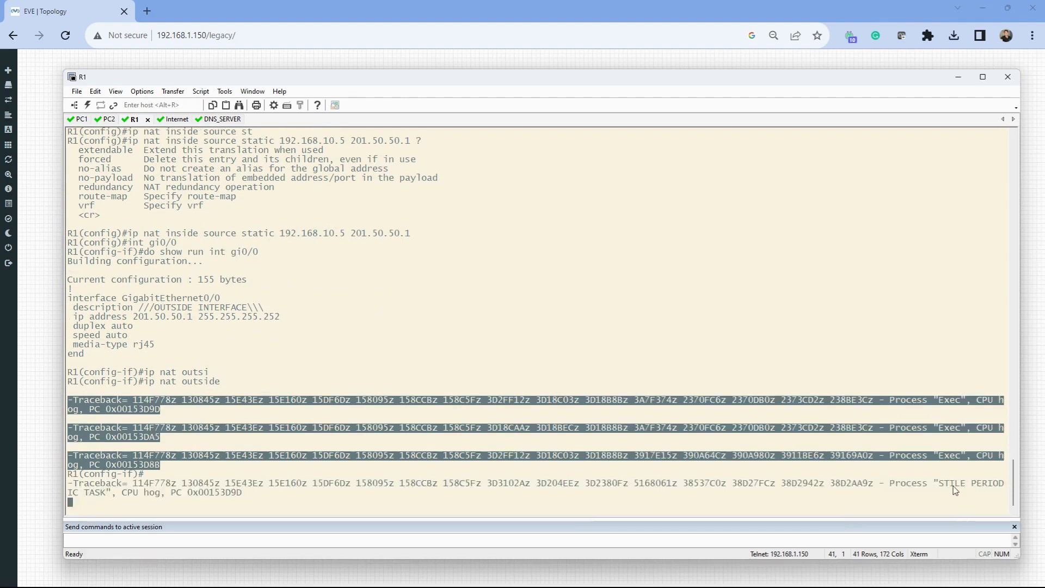
pyautogui.moveTo(137, 497); pyautogui.dragTo(158, 496)
pyautogui.click(317, 493)
pyautogui.press('Return')
pyautogui.press('Return')
pyautogui.press('Return')
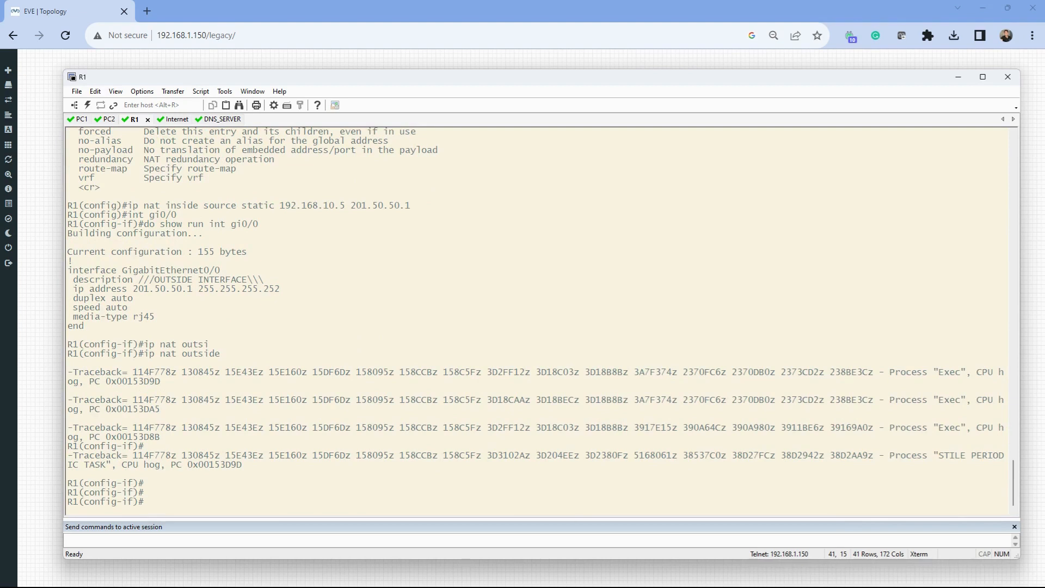
# Leave interface configuration on R1 and disable console logging with "no logg console".
pyautogui.write('exit')
pyautogui.press('Return')
pyautogui.write('no ')
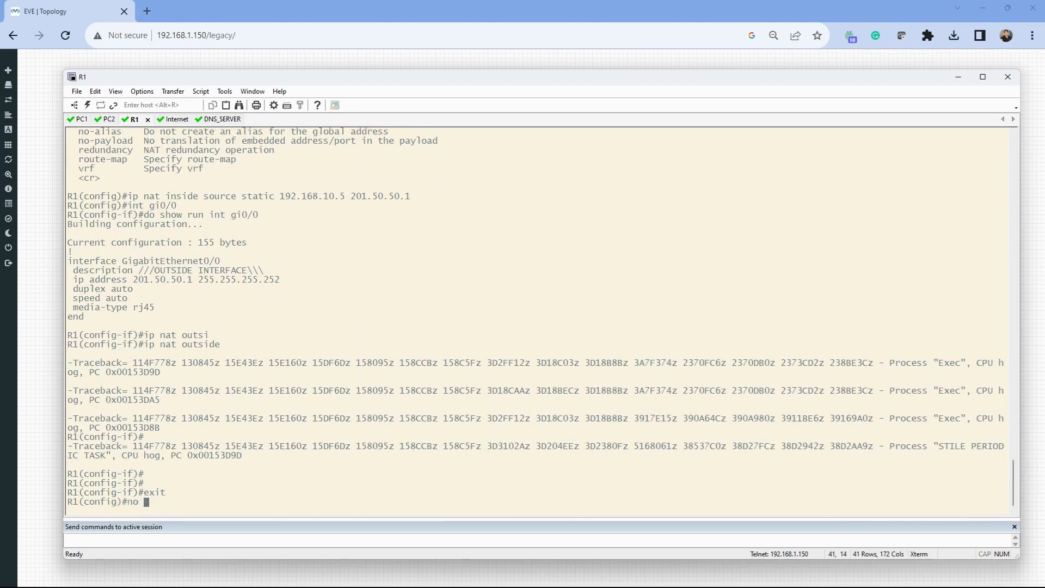
pyautogui.write('logg cons')
pyautogui.press('Tab')
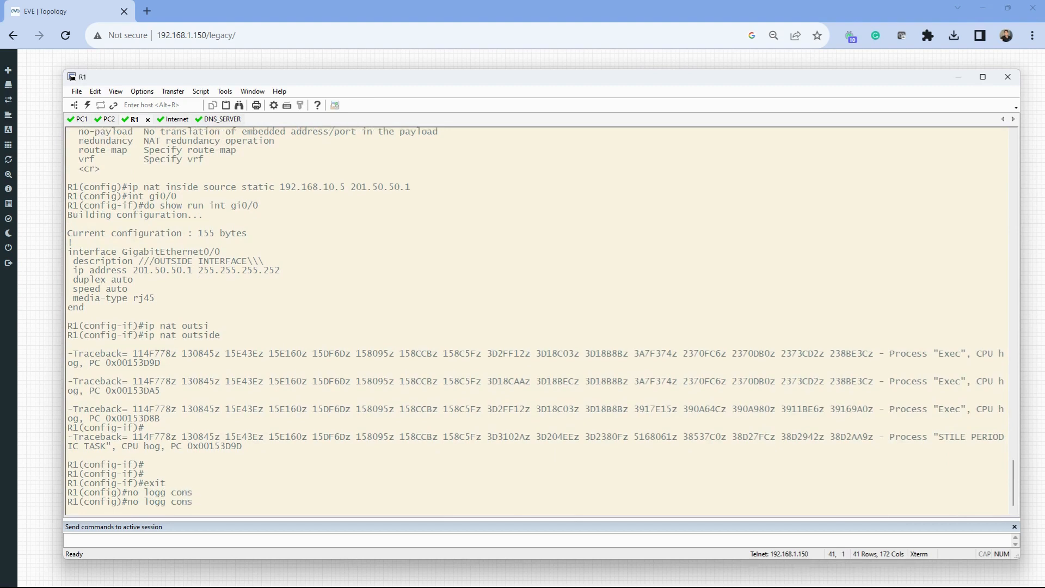
pyautogui.press('Return')
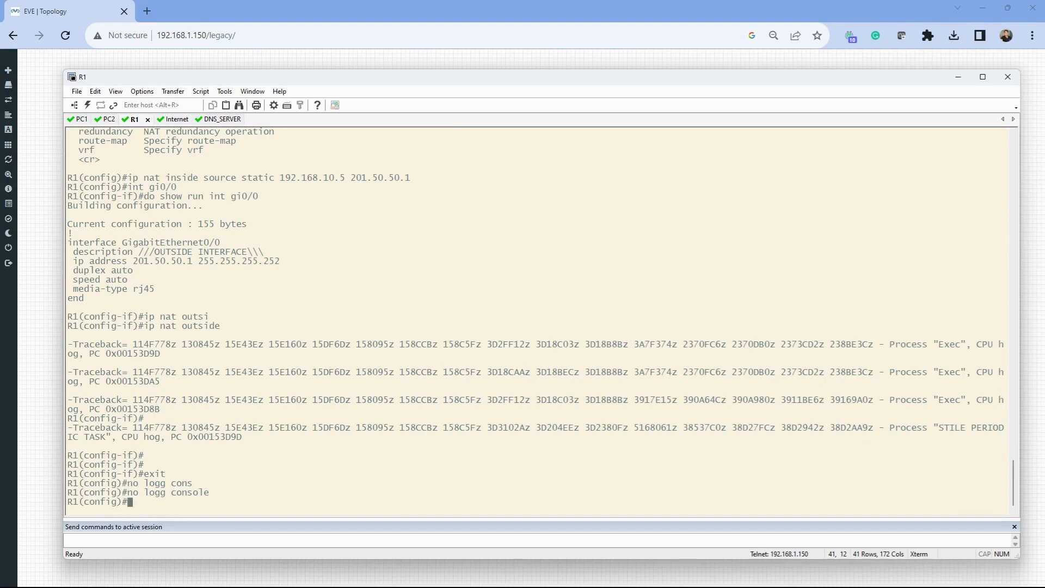
# Enter gi0/1 configuration on R1 and mark it as the NAT inside interface with "ip nat inside".
pyautogui.write('int gi0/1')
pyautogui.press('Return')
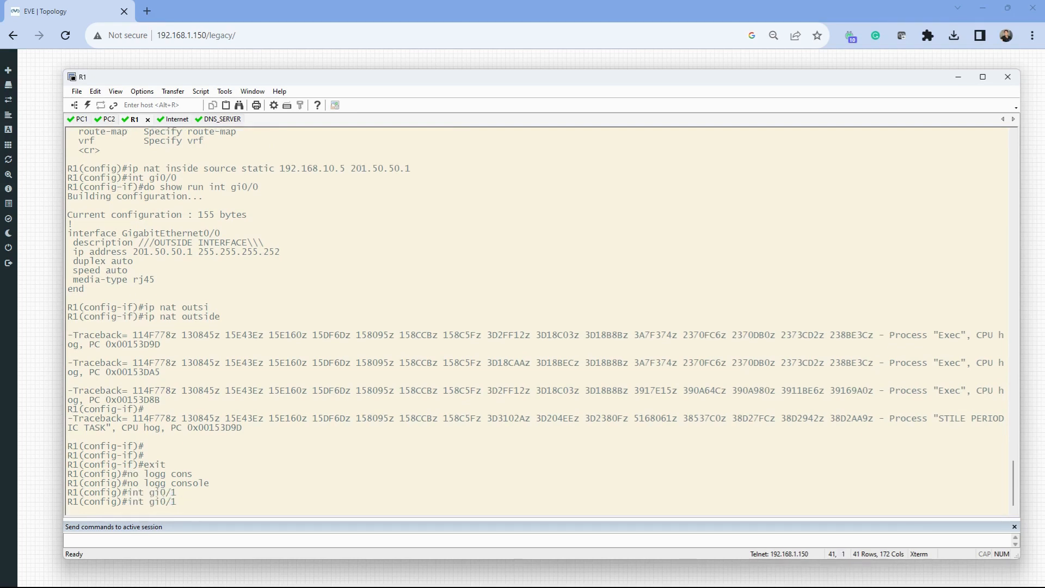
pyautogui.write('ip nat ins')
pyautogui.press('Tab')
pyautogui.press('Return')
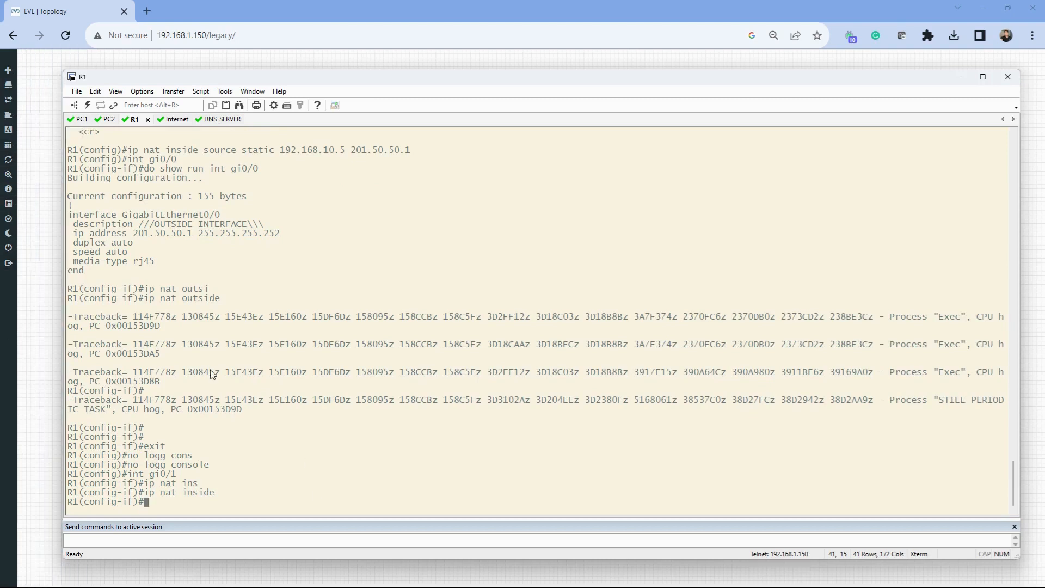
# Ping 8.8.8.8 from R1 using gi0/1 as the source, without leaving interface configuration mode.
pyautogui.write('do ping 8.8.8.8')
pyautogui.write('sou')
pyautogui.press('Tab')
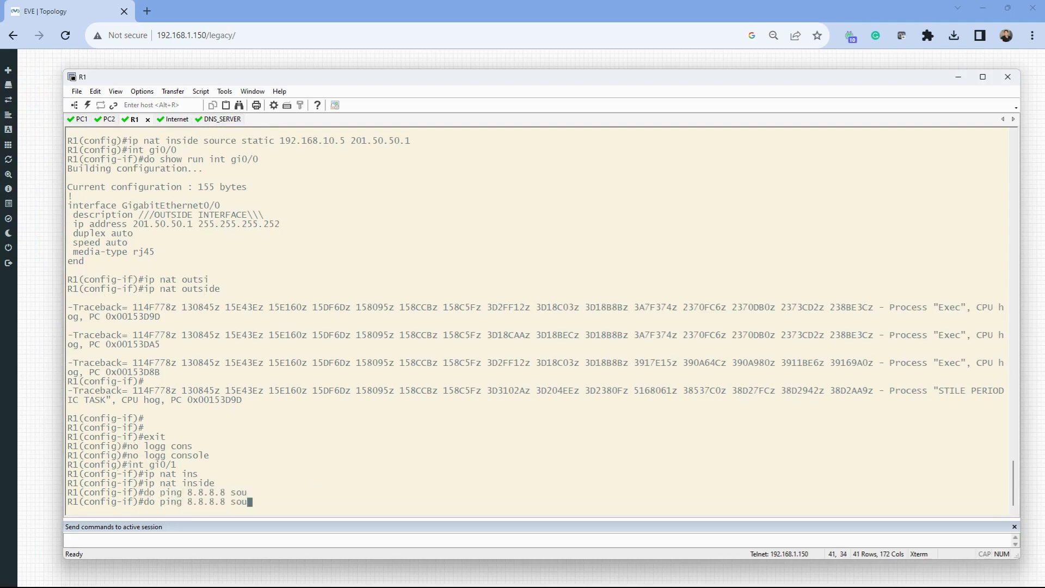
pyautogui.write('gi0/1')
pyautogui.press('Return')
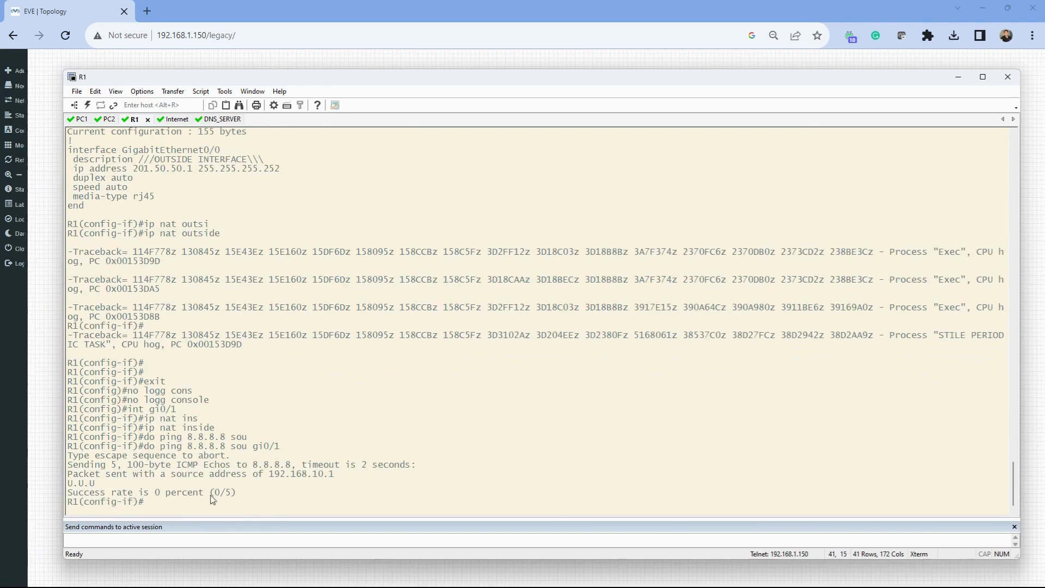
# Compare the ping's source address with the inside address 192.168.10.5 in the static NAT command by highlighting both.
pyautogui.moveTo(342, 477); pyautogui.dragTo(269, 478)
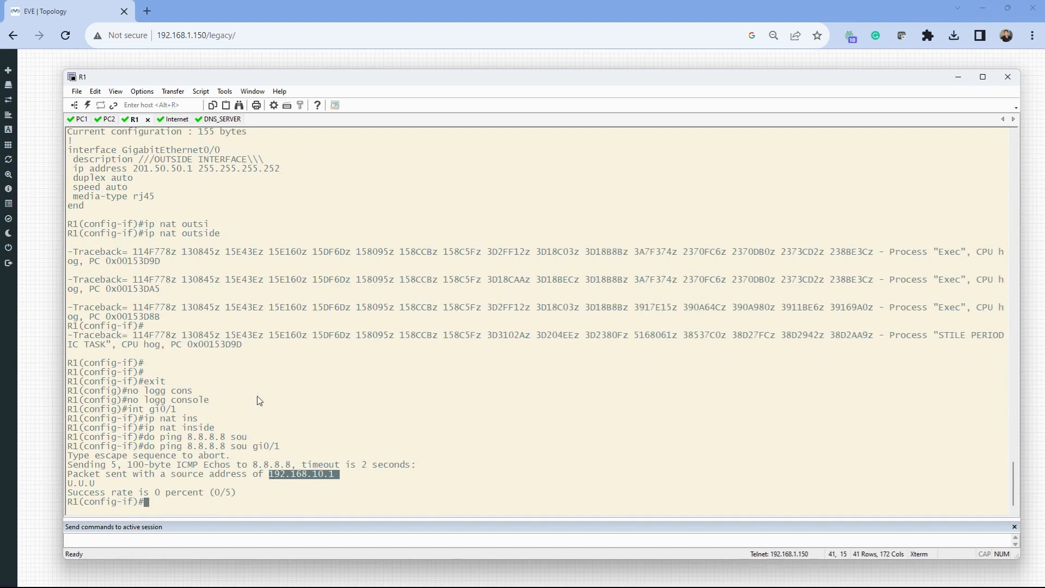
pyautogui.scroll(6, 260, 401)
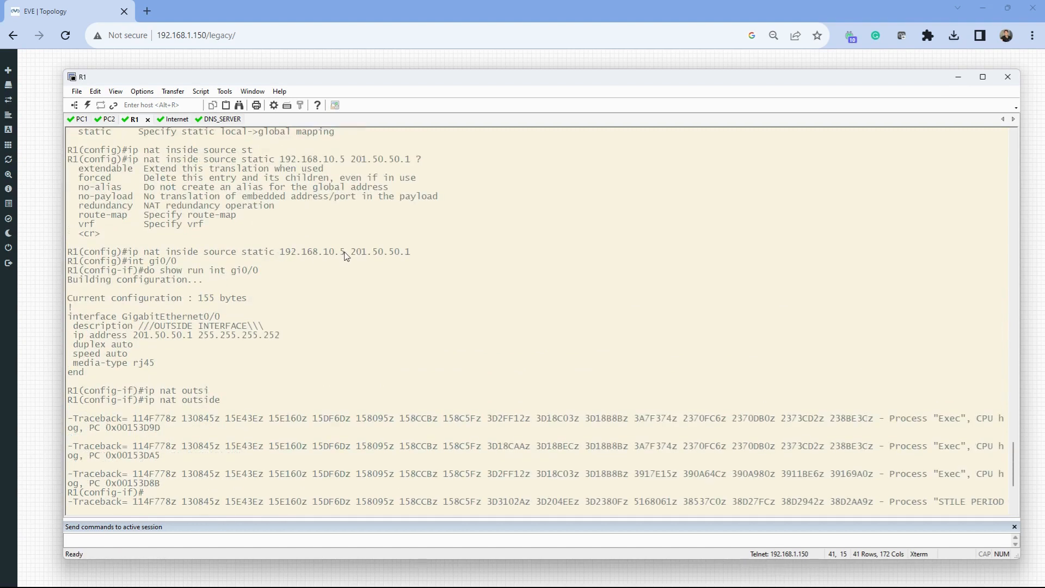
pyautogui.moveTo(344, 257); pyautogui.dragTo(281, 256)
pyautogui.scroll(-6, 291, 380)
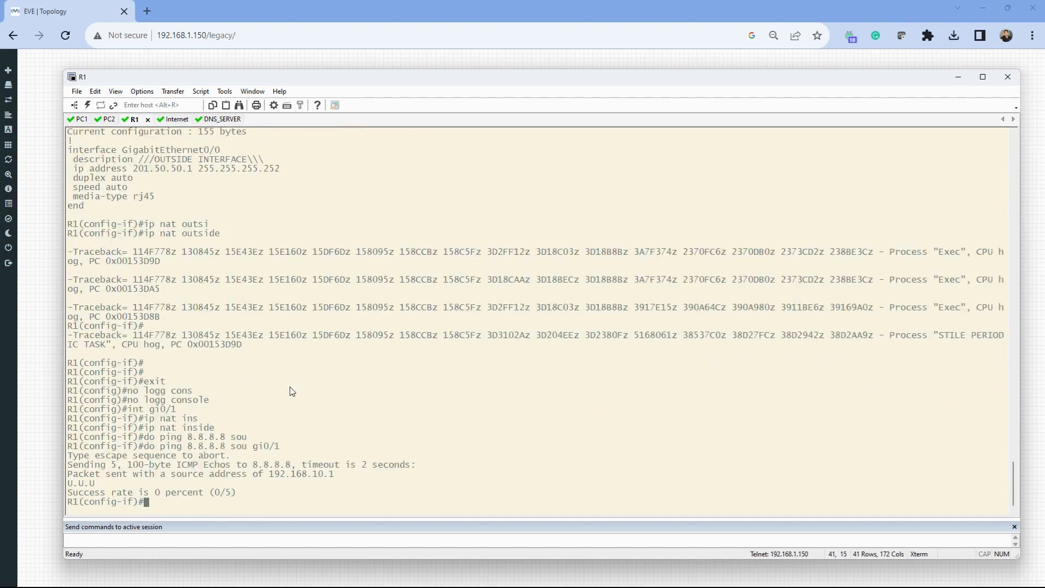
pyautogui.moveTo(340, 474); pyautogui.dragTo(273, 483)
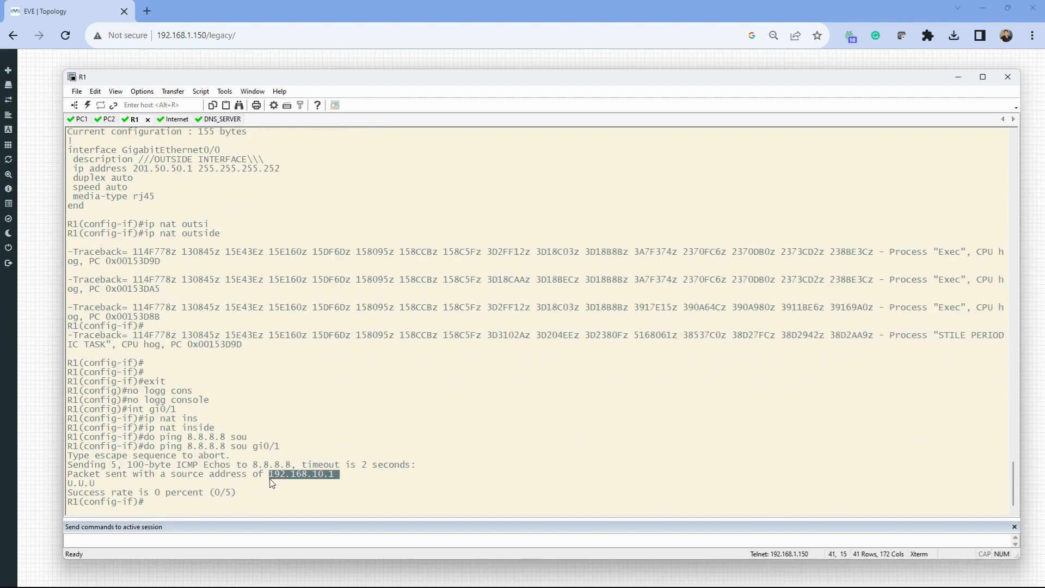
# Start a continuous ping from PC1 with "ping 8.8.8.8 -t" and highlight the first replies.
pyautogui.click(80, 120)
pyautogui.write('p')
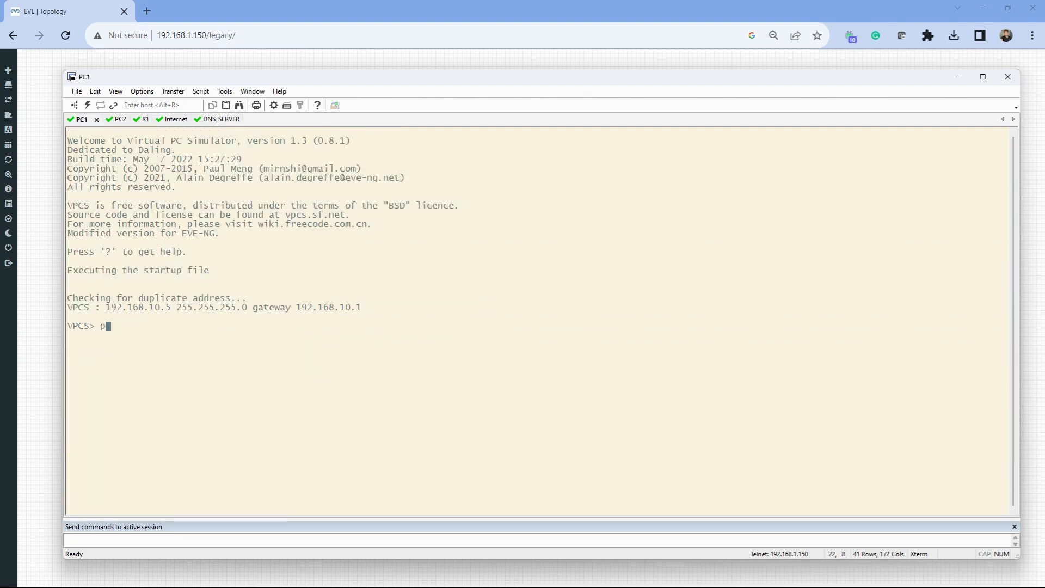
pyautogui.write('ing 8.8.8.8 -t')
pyautogui.press('Return')
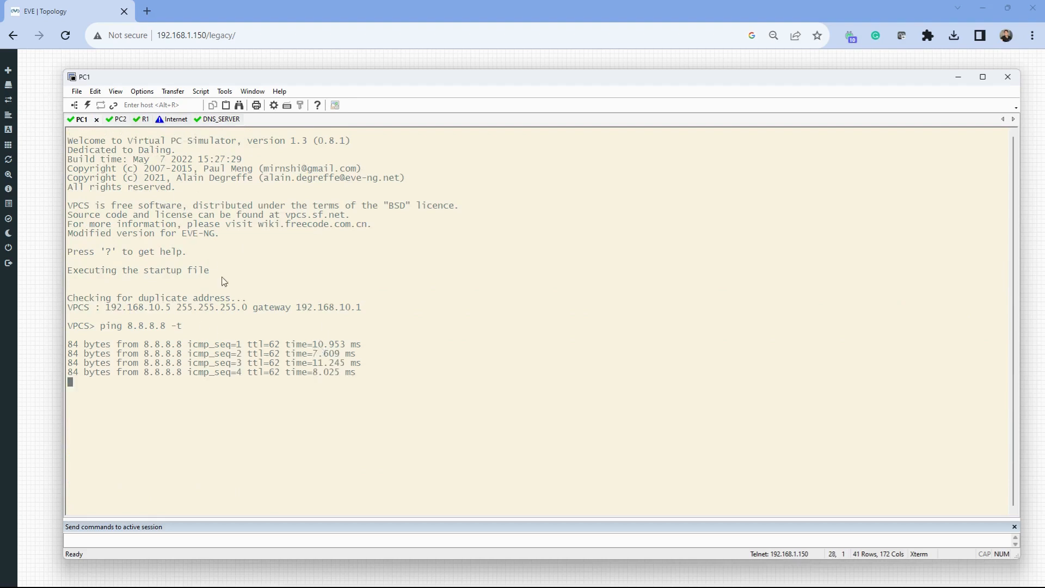
pyautogui.moveTo(359, 382); pyautogui.dragTo(68, 344)
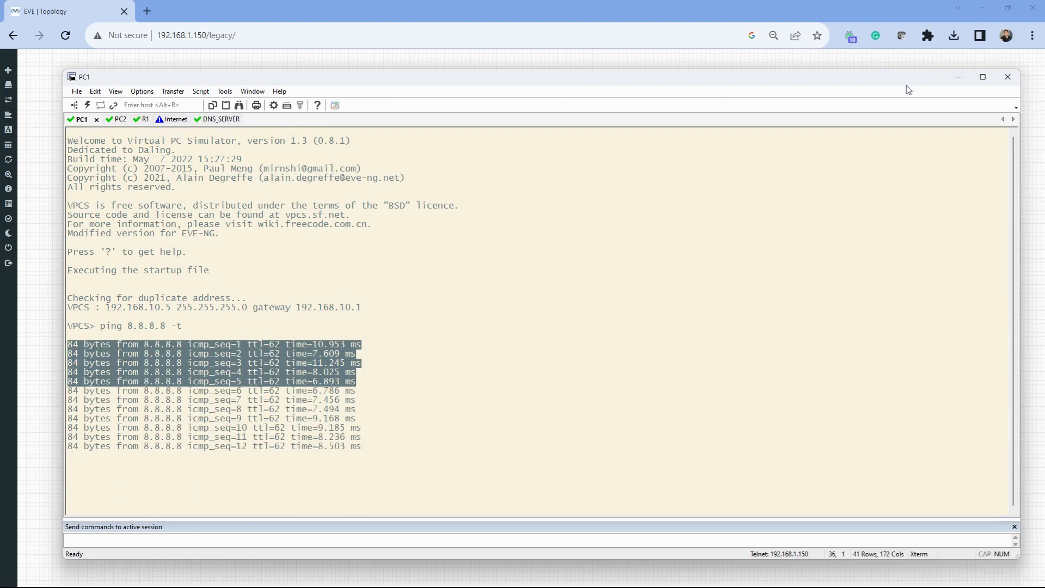
# Start a Wireshark capture on R1's Gi0/0 interface from the topology, and bring the terminal window back into view.
pyautogui.moveTo(893, 80); pyautogui.dragTo(1044, 131)
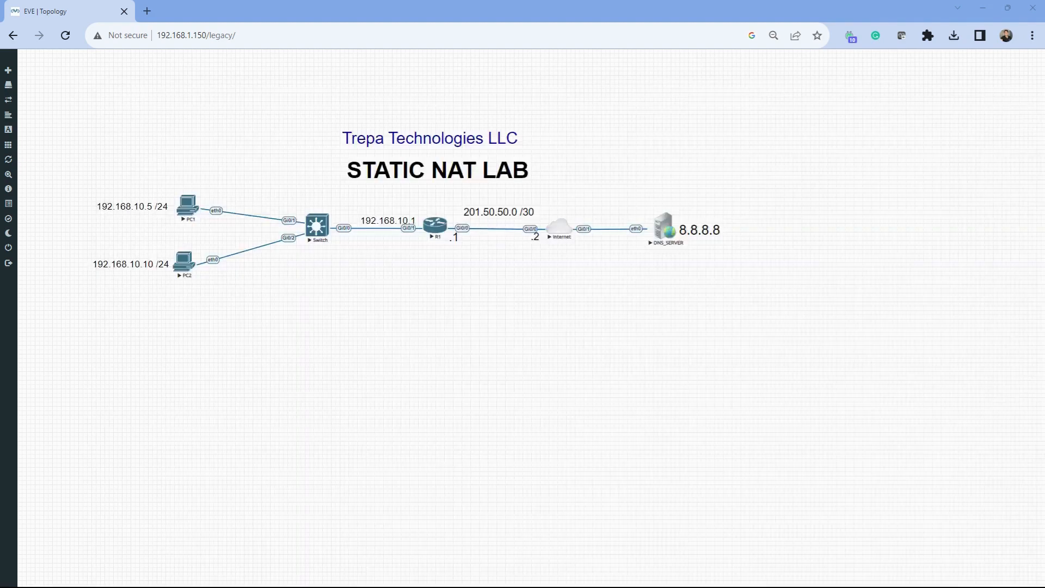
pyautogui.click(439, 226)
pyautogui.moveTo(466, 289)
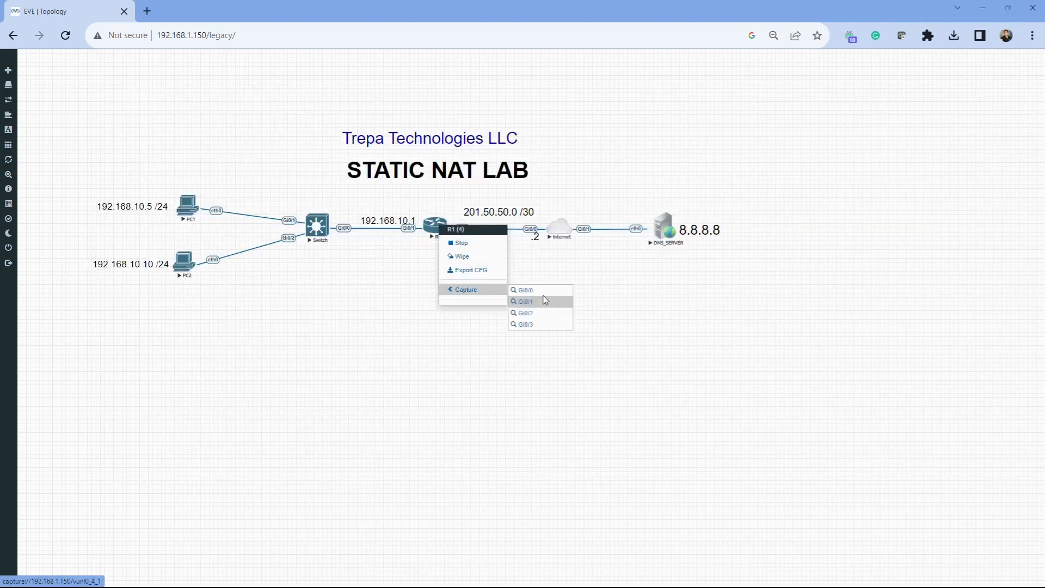
pyautogui.click(543, 299)
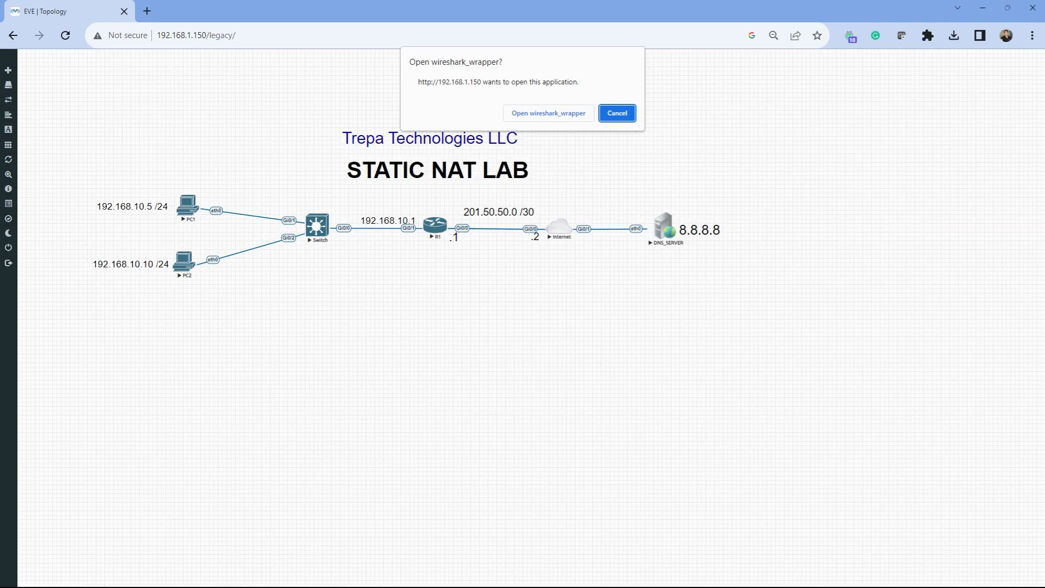
pyautogui.click(585, 112)
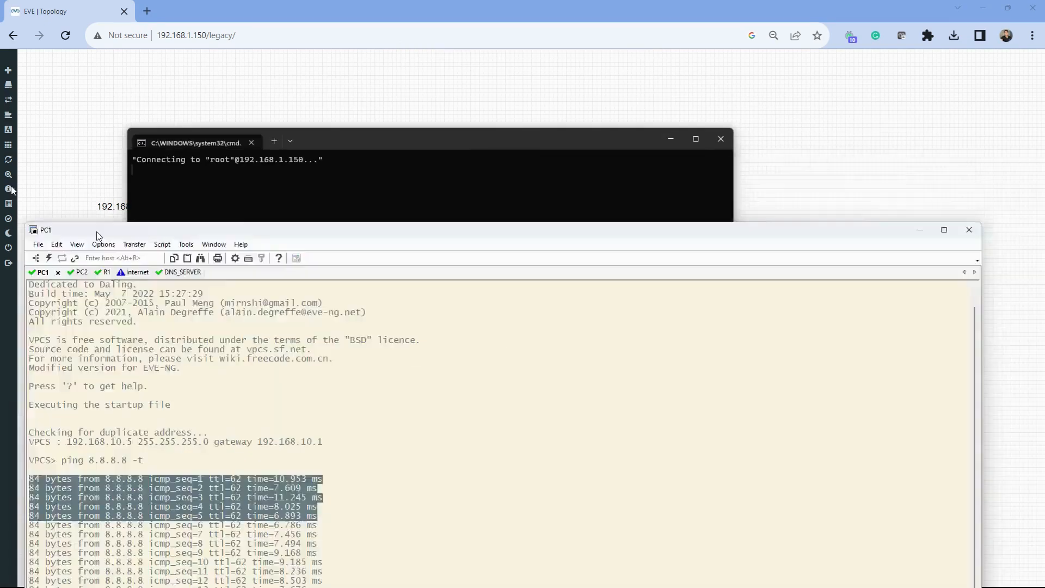
pyautogui.press('super+Left')
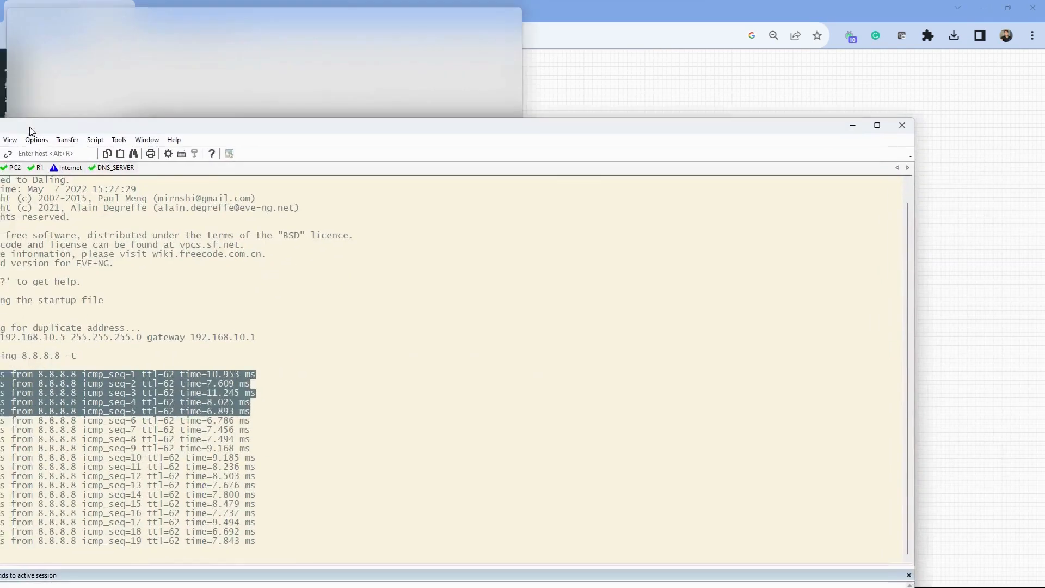
pyautogui.press('super+Up')
pyautogui.moveTo(451, 90); pyautogui.dragTo(287, 72)
pyautogui.click(984, 8)
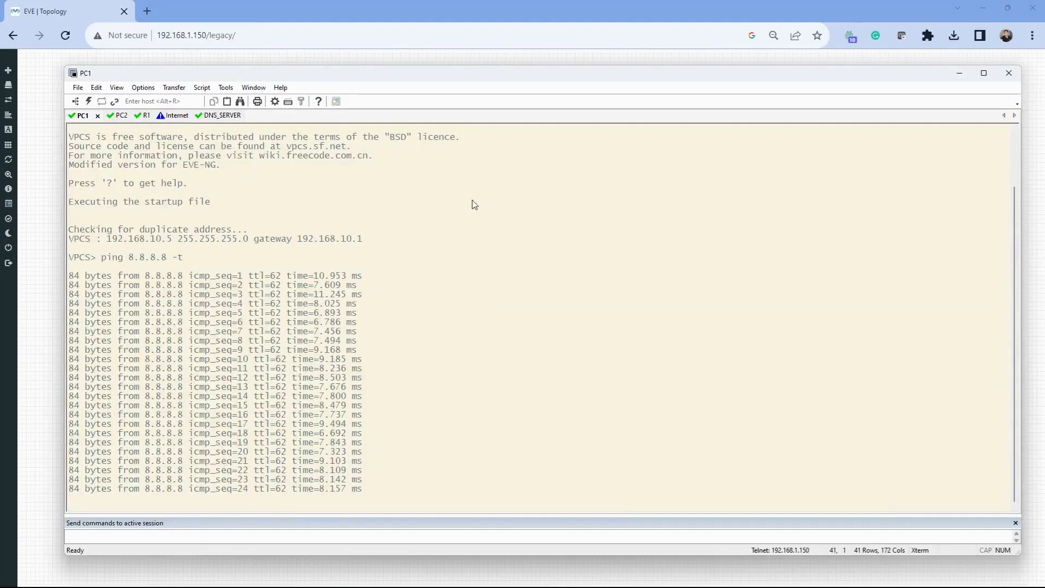
# Return R1 to privileged EXEC mode and run "show ip nat statistics".
pyautogui.click(143, 115)
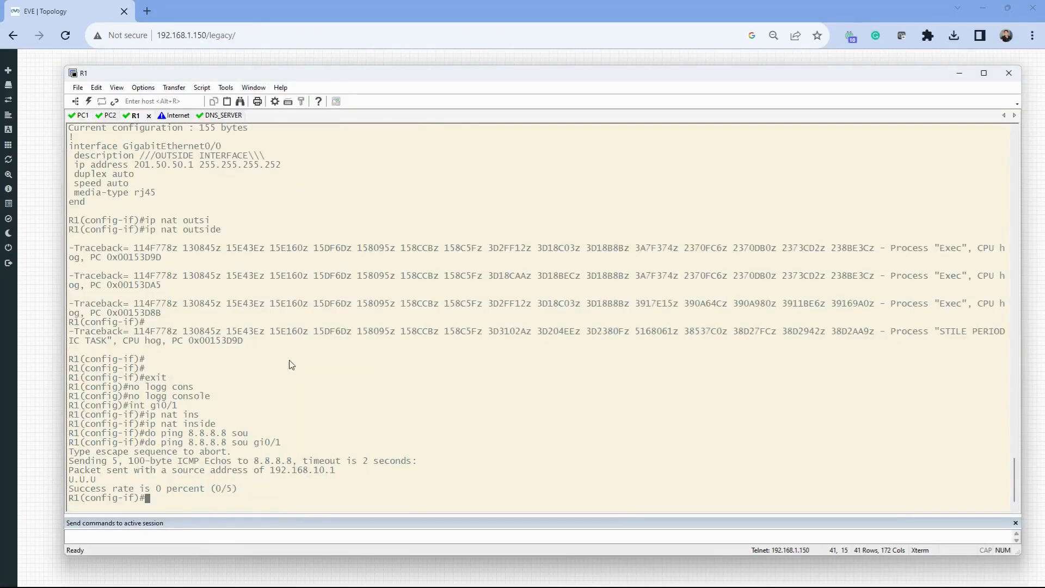
pyautogui.hotkey('ctrl', 'z')
pyautogui.write('s')
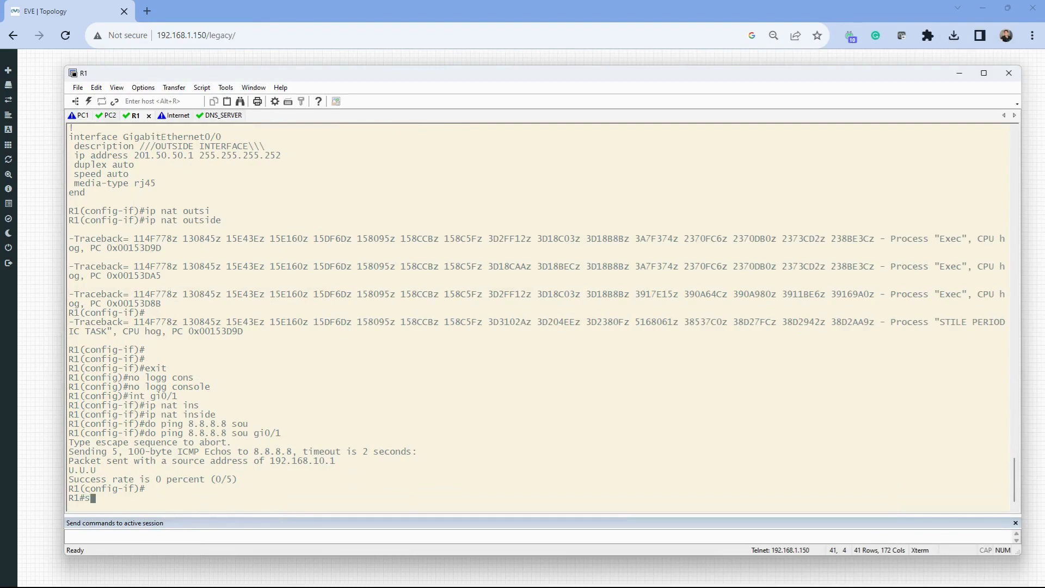
pyautogui.write('how ip nat stat')
pyautogui.press('Tab')
pyautogui.press('Return')
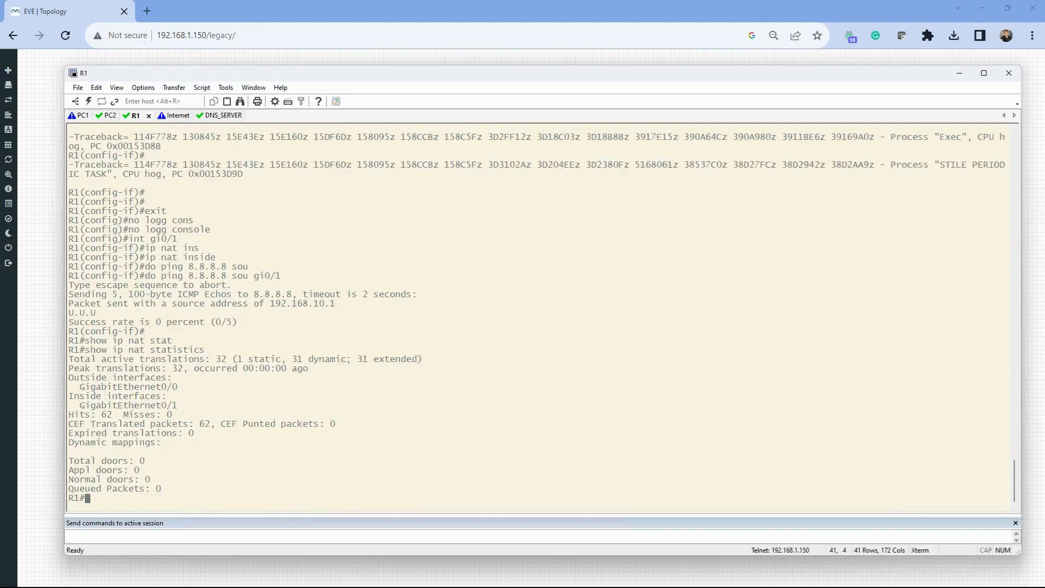
# Highlight the peak translations, hits, outside interface and inside interface entries in the NAT statistics, then clear the selection.
pyautogui.moveTo(136, 370); pyautogui.dragTo(184, 375)
pyautogui.moveTo(113, 415); pyautogui.dragTo(91, 417)
pyautogui.moveTo(179, 391); pyautogui.dragTo(71, 381)
pyautogui.moveTo(187, 408); pyautogui.dragTo(79, 397)
pyautogui.click(252, 430)
# List R1's NAT table with "show ip nat translations".
pyautogui.write('show ip nat tr')
pyautogui.press('Tab')
pyautogui.press('Return')
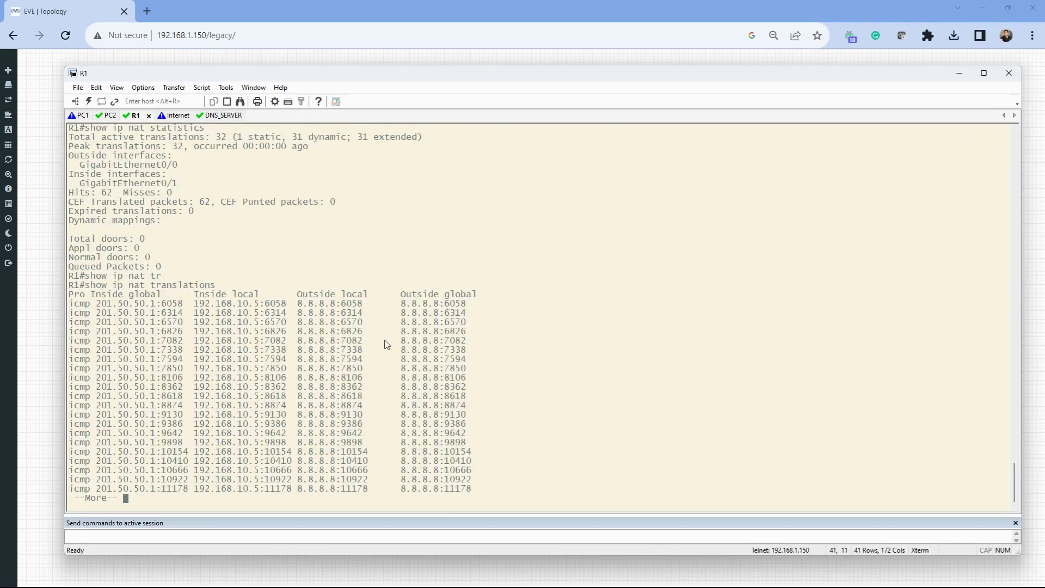
# Compare the port number 6314 across the inside and outside columns of its translation entry, and get back to R1's prompt.
pyautogui.moveTo(285, 315); pyautogui.dragTo(160, 315)
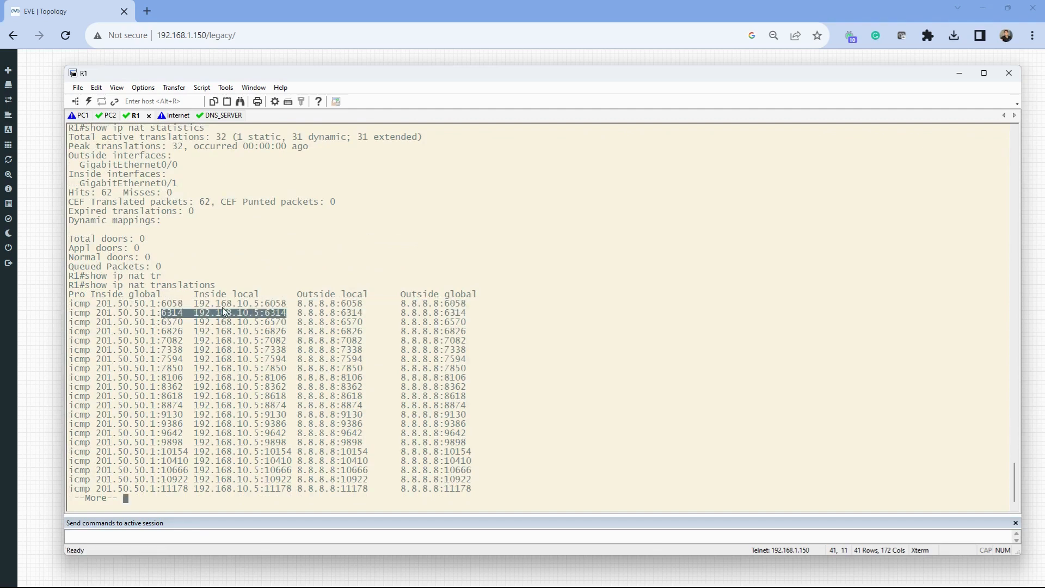
pyautogui.doubleClick(278, 313)
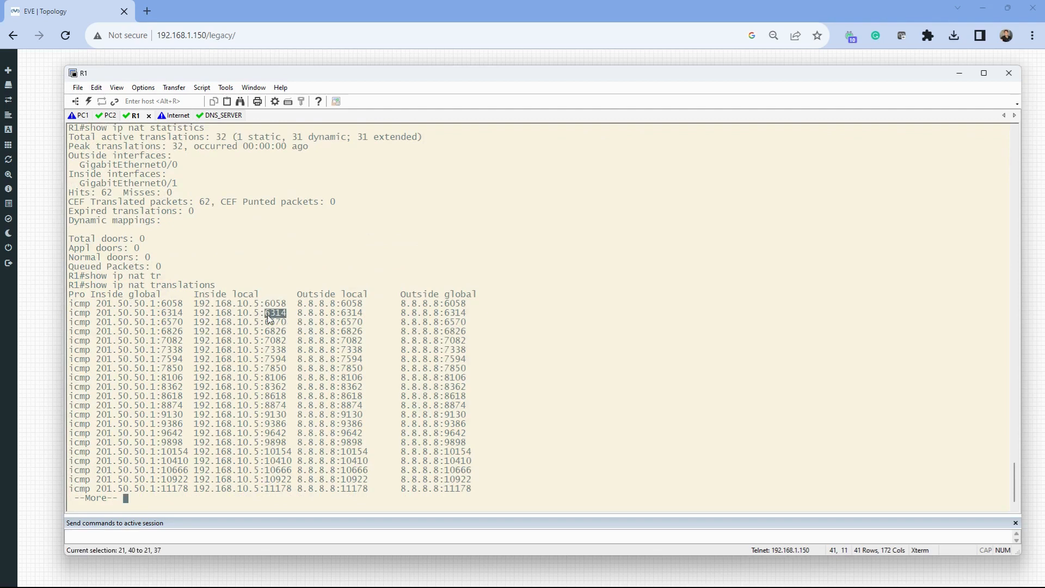
pyautogui.doubleClick(359, 315)
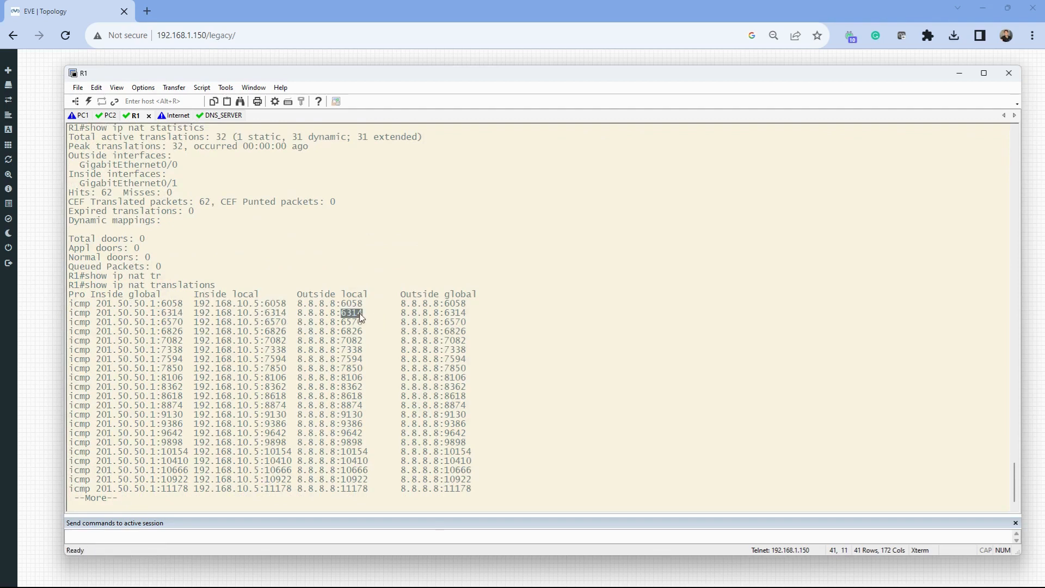
pyautogui.doubleClick(461, 314)
pyautogui.moveTo(342, 314); pyautogui.dragTo(363, 316)
pyautogui.moveTo(446, 314); pyautogui.dragTo(467, 315)
pyautogui.press('space')
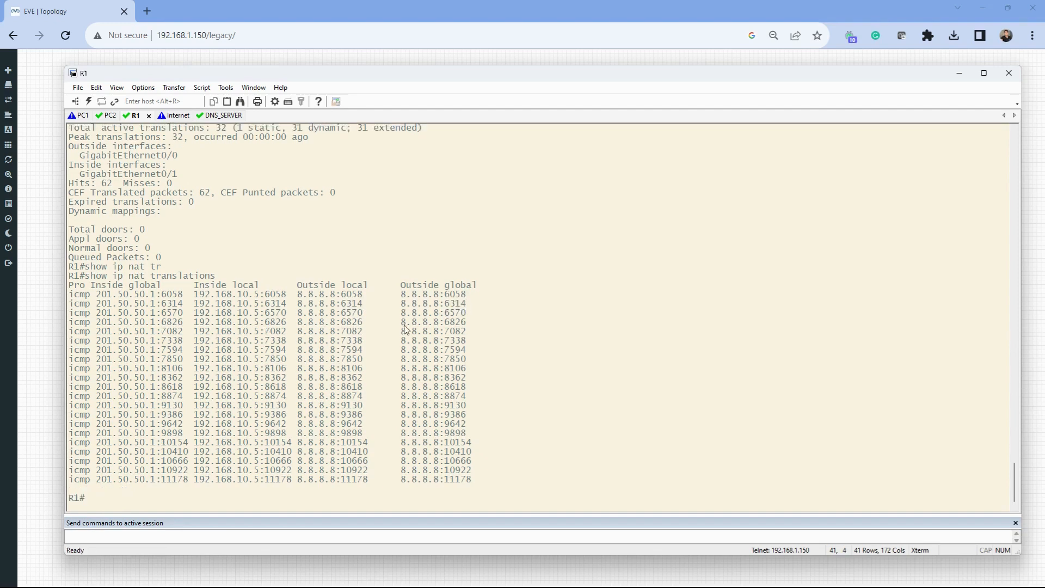
# Switch to Wireshark, enlarge the packet list, and stop the running capture.
pyautogui.hotkey('alt', 'Tab')
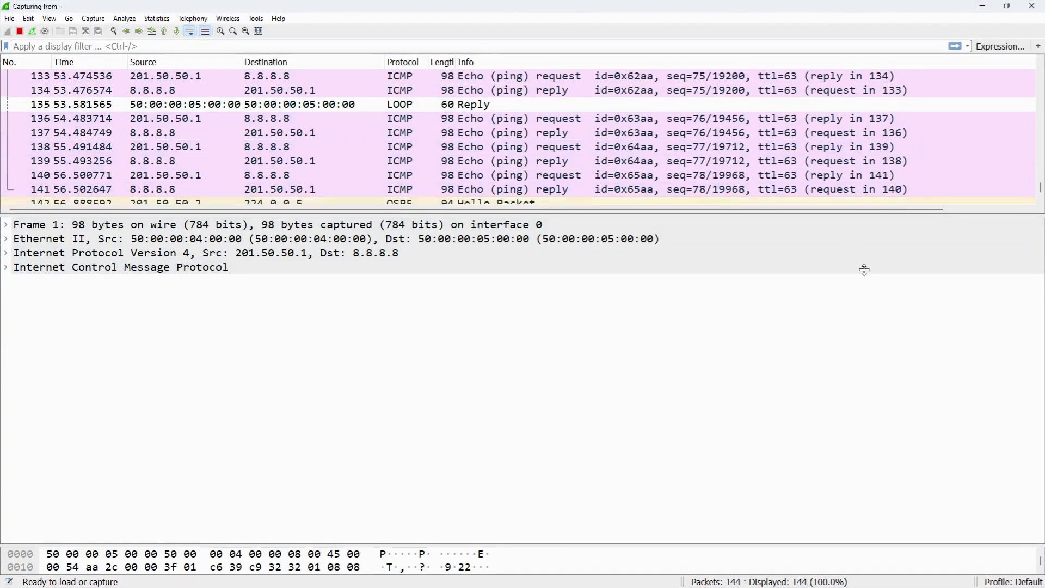
pyautogui.moveTo(864, 270); pyautogui.dragTo(877, 363)
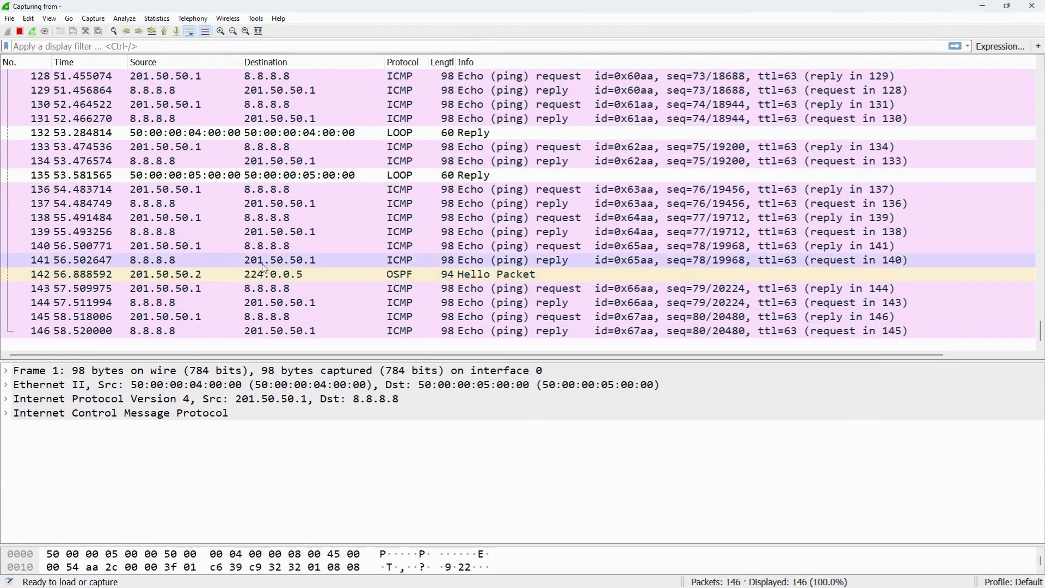
pyautogui.click(20, 32)
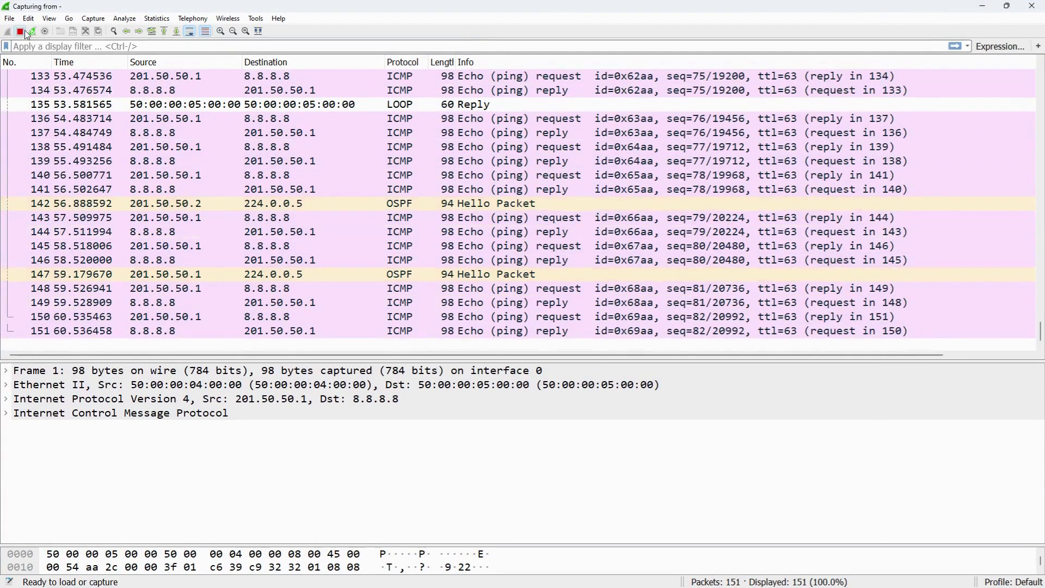
# Examine the IPv4 header of ICMP request packet 145 with its details pane enlarged, and return to the EVE topology.
pyautogui.click(197, 246)
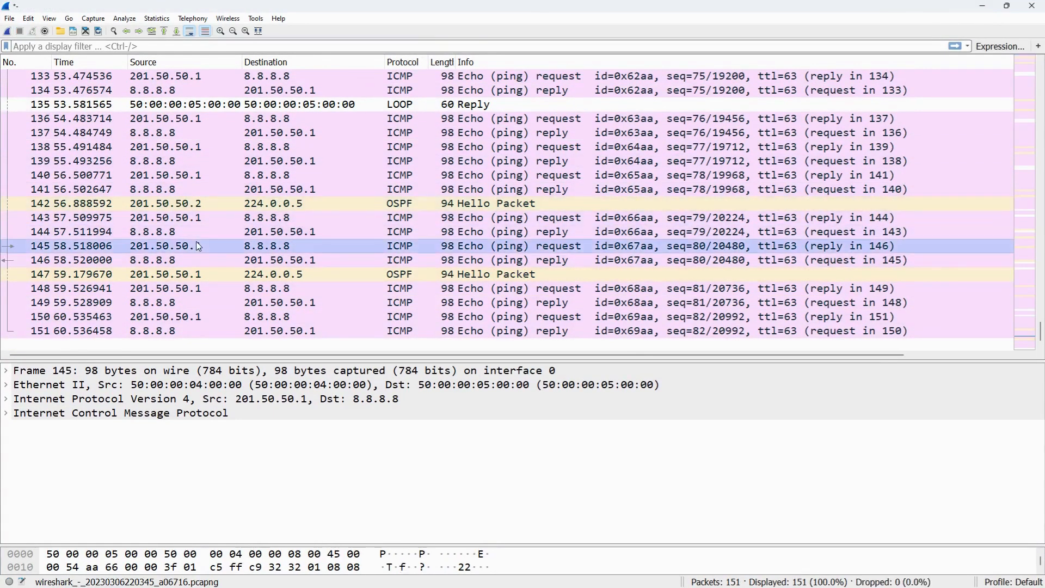
pyautogui.click(6, 399)
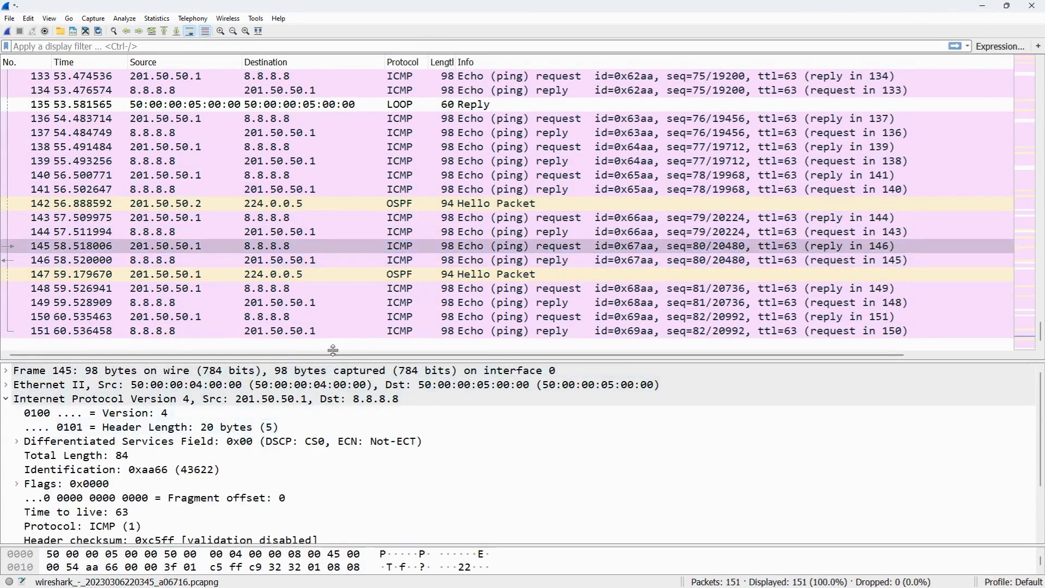
pyautogui.moveTo(332, 360); pyautogui.dragTo(327, 271)
pyautogui.click(250, 315)
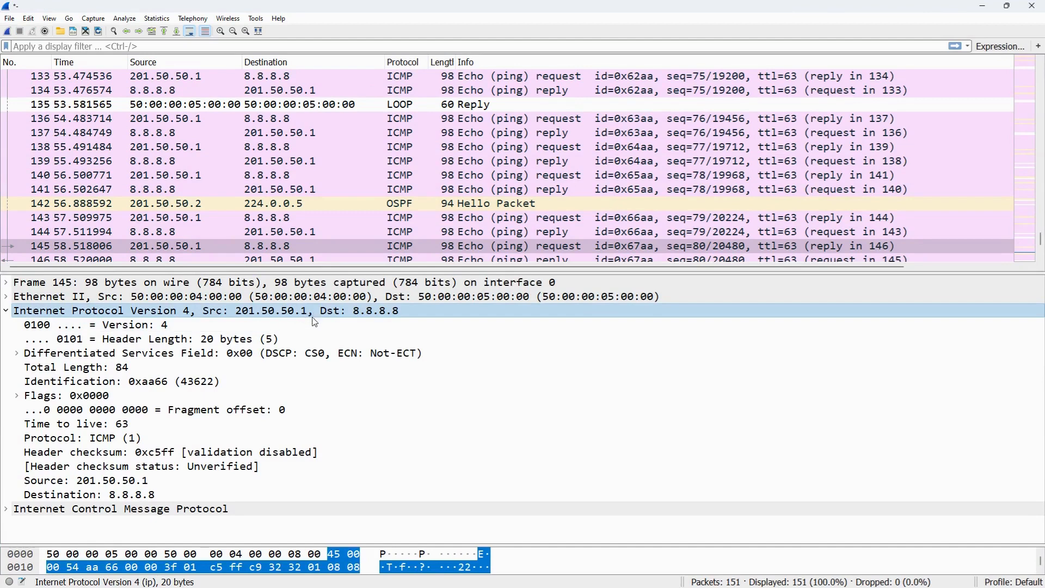
pyautogui.click(982, 5)
pyautogui.click(762, 57)
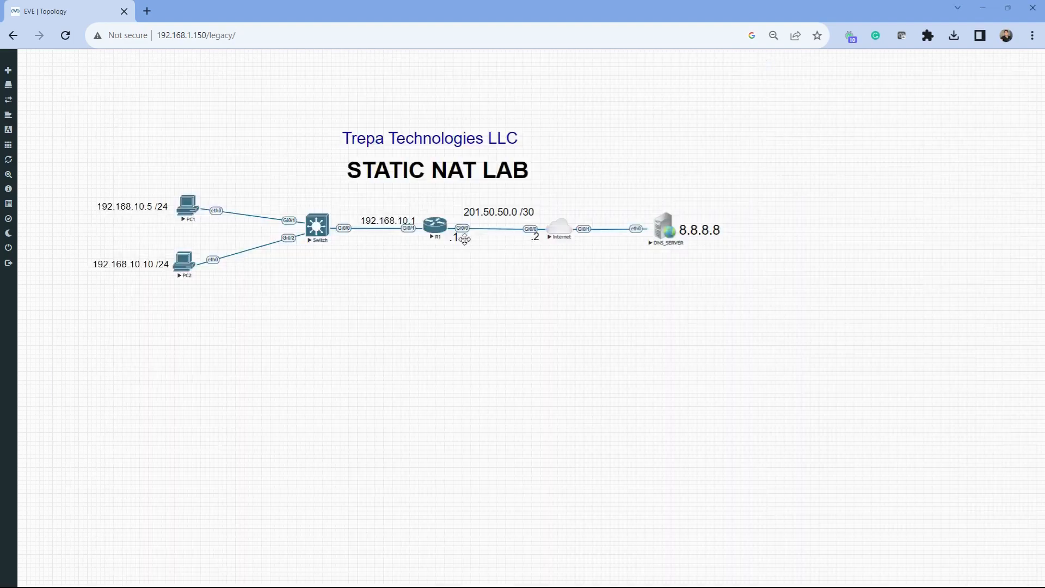
# Start a Wireshark capture on R1's interface Gi0/1 from the topology.
pyautogui.rightClick(435, 233)
pyautogui.moveTo(475, 294)
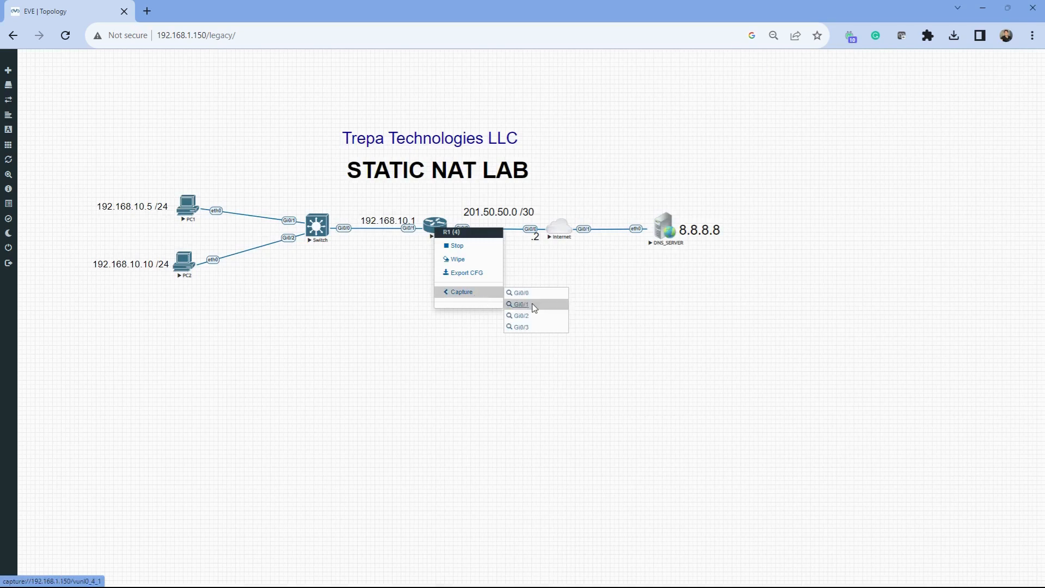
pyautogui.click(535, 306)
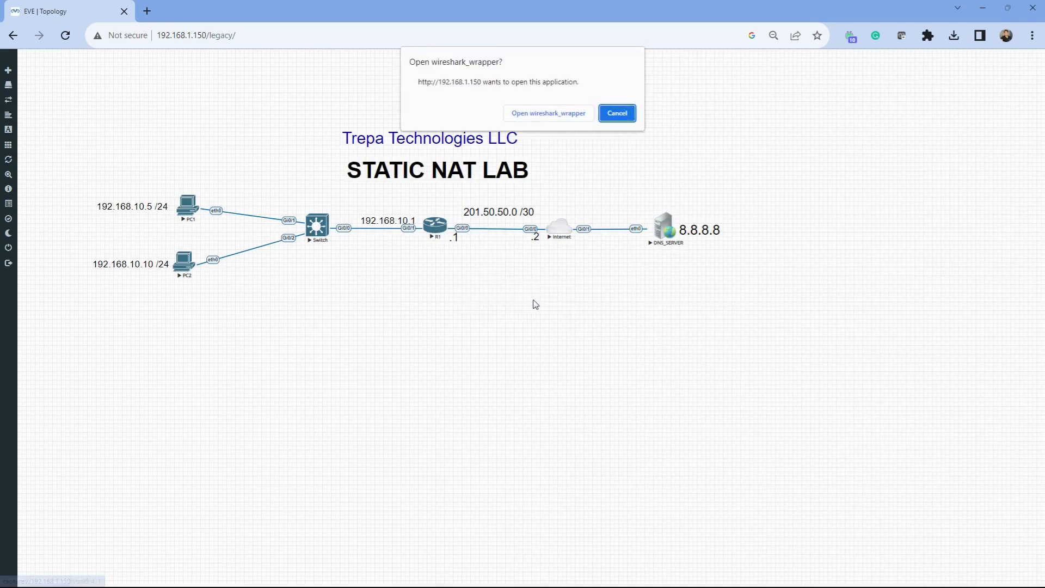
pyautogui.click(554, 113)
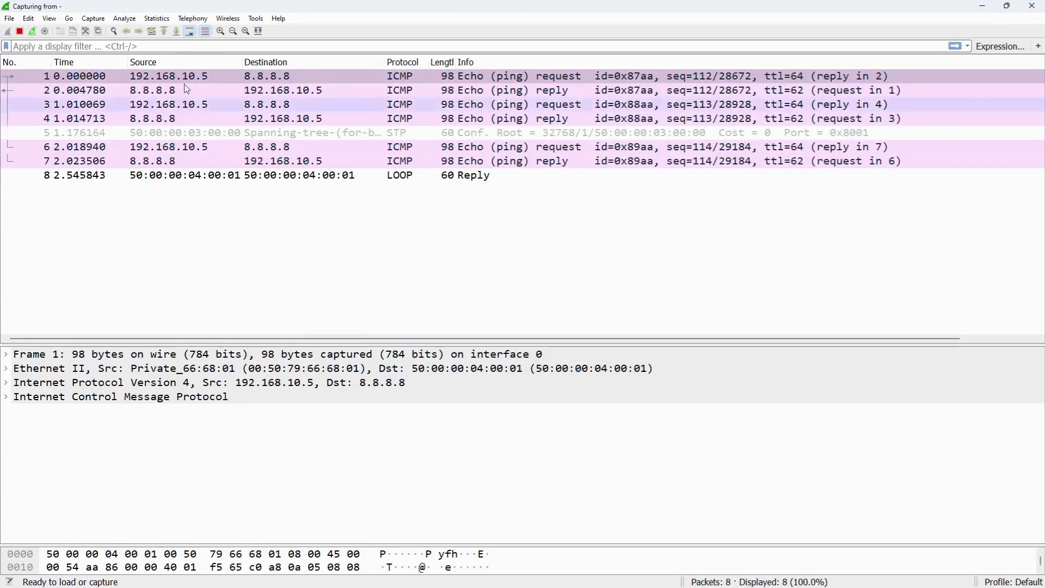
# Examine the IPv4 header of ICMP request packet 6, expanding it and enlarging the details pane.
pyautogui.click(170, 149)
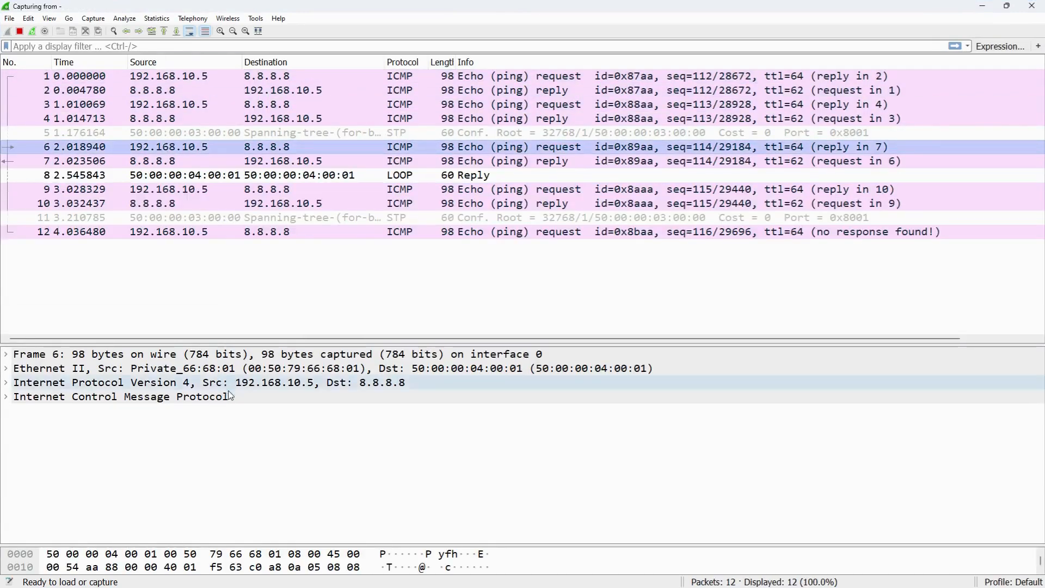
pyautogui.click(6, 383)
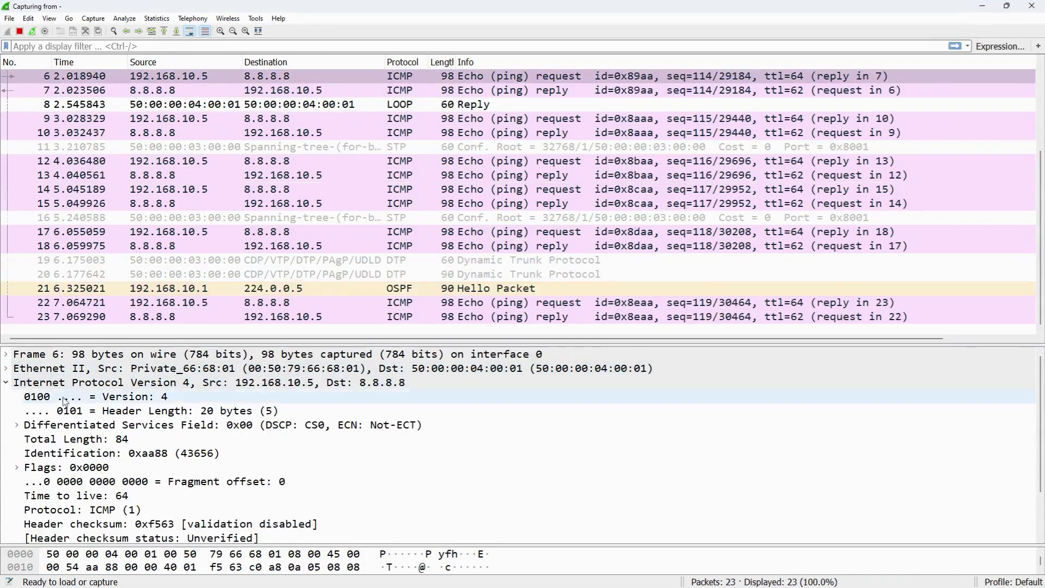
pyautogui.click(266, 383)
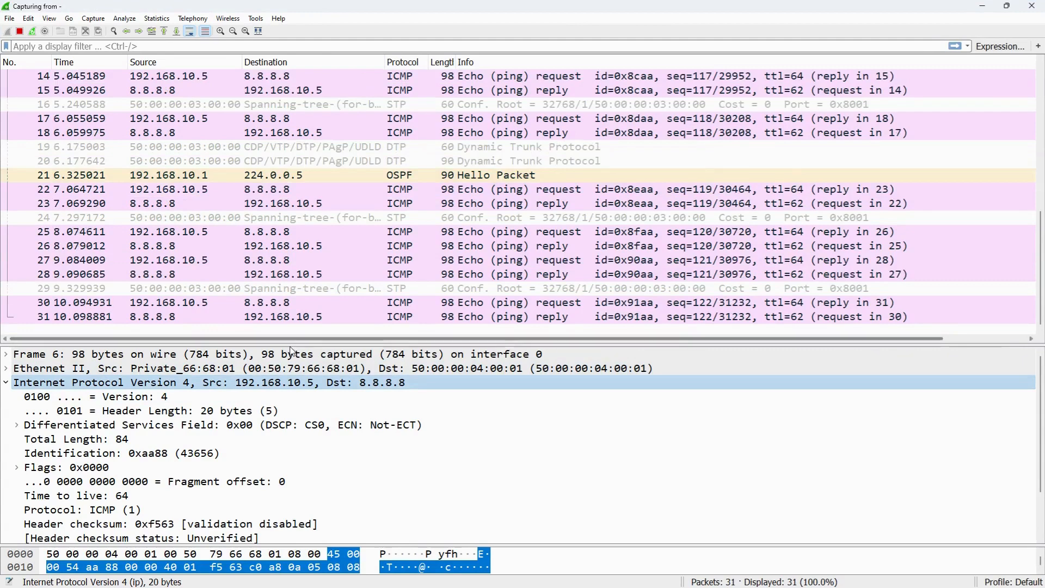
pyautogui.moveTo(300, 349); pyautogui.dragTo(325, 261)
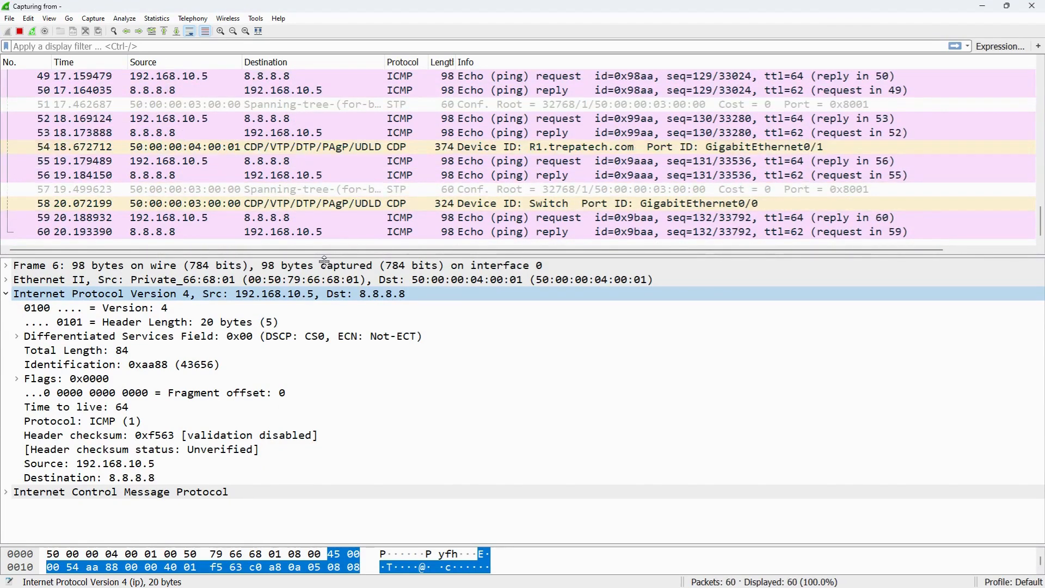
# Close both Wireshark capture windows, quitting without saving the captured packets.
pyautogui.click(1029, 5)
pyautogui.click(552, 310)
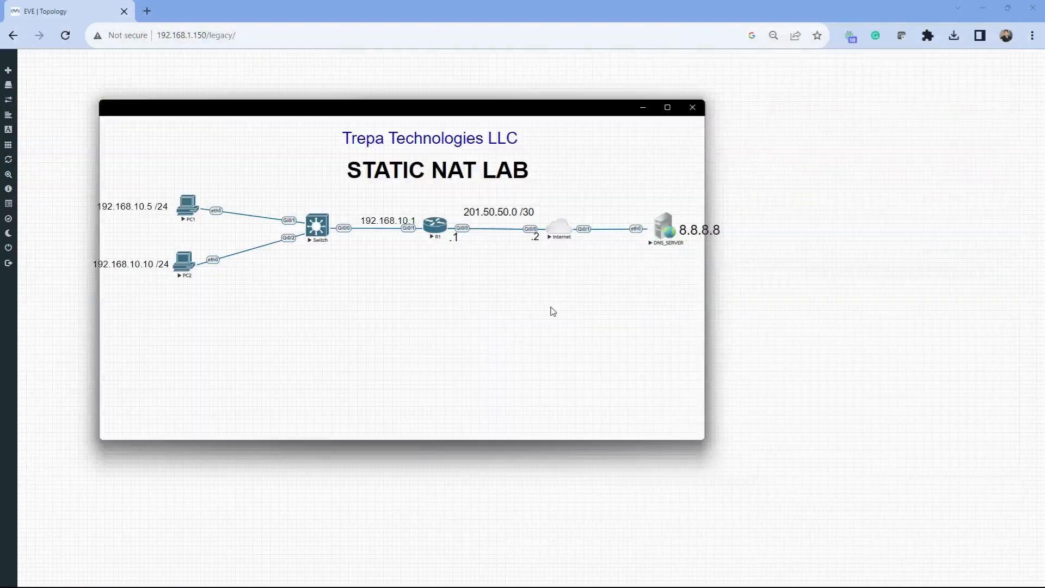
pyautogui.hotkey('alt', 'Tab')
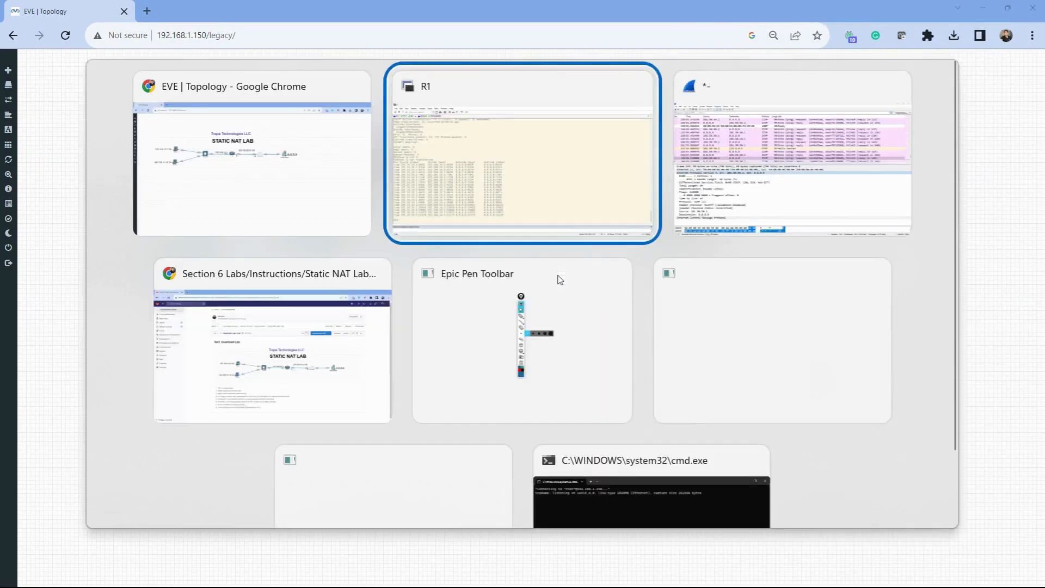
pyautogui.hotkey('alt', 'Tab')
pyautogui.click(1033, 5)
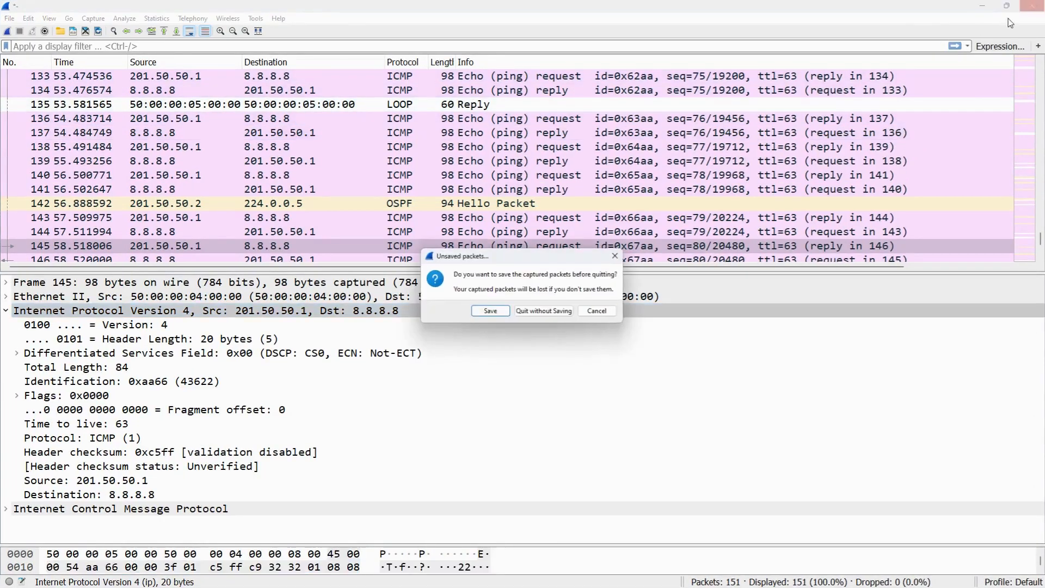
pyautogui.click(543, 311)
# Switch to R1's console and enter global configuration mode with "conf t".
pyautogui.hotkey('alt', 'Tab')
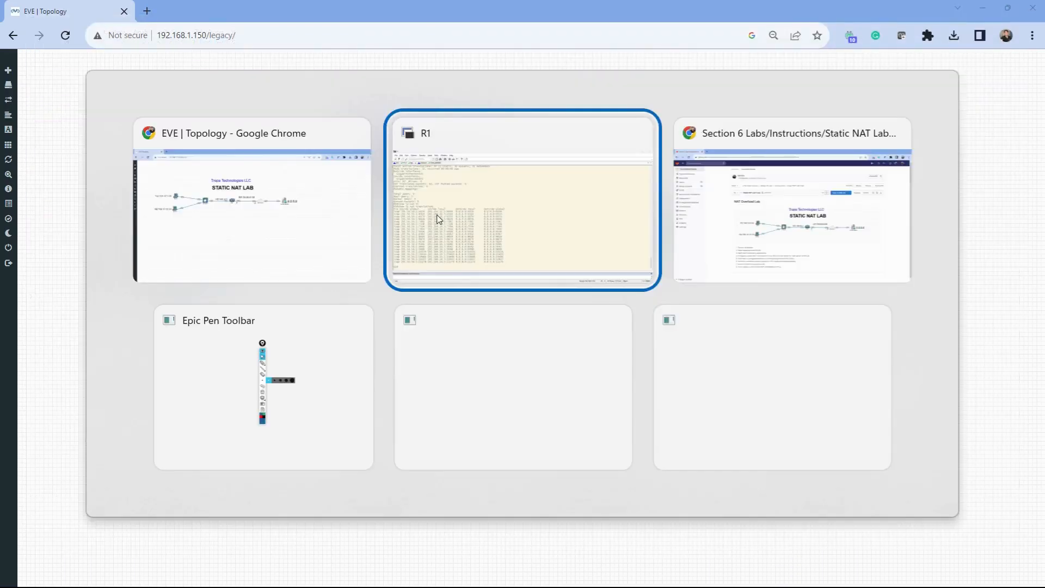
pyautogui.click(439, 219)
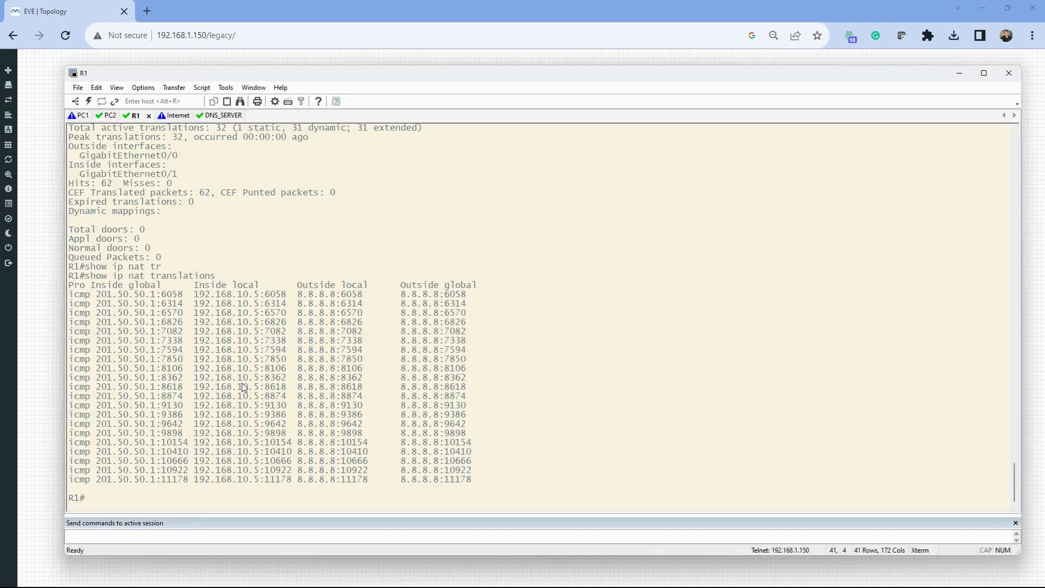
pyautogui.write('conf t')
pyautogui.press('Return')
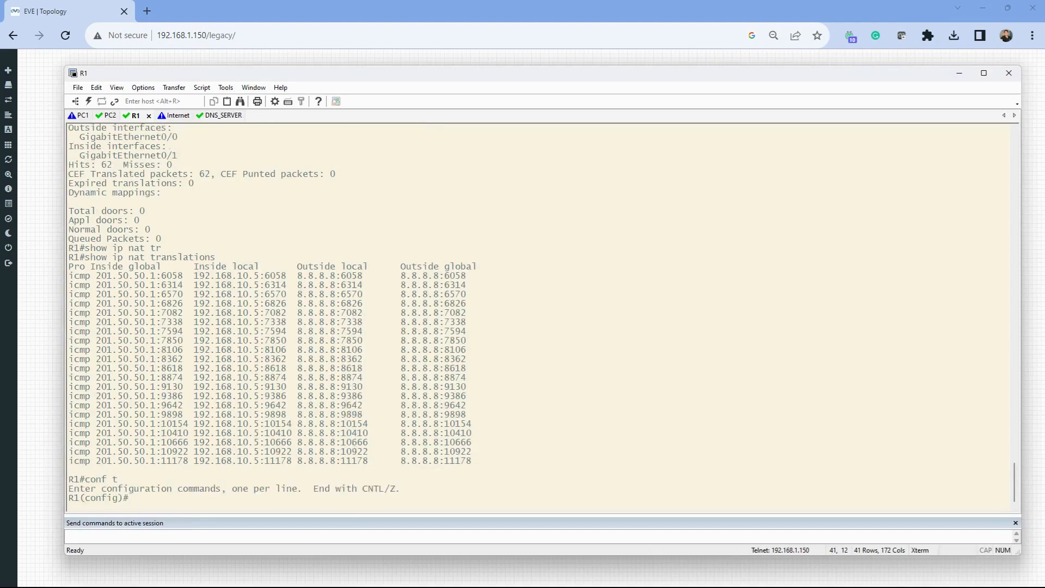
# Try to add a static NAT mapping with "ip nat inside source static 192.168.10.10 201.50.50.1", consulting the command help on the way.
pyautogui.write('ip nat ins')
pyautogui.press('Tab')
pyautogui.write('st')
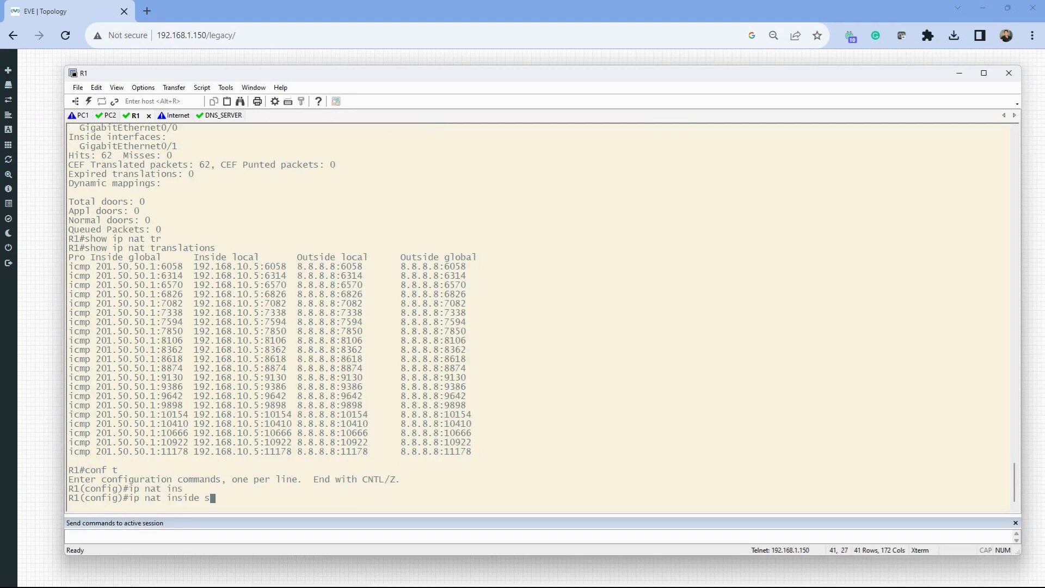
pyautogui.press('Tab')
pyautogui.press('BackSpace')
pyautogui.write('>?')
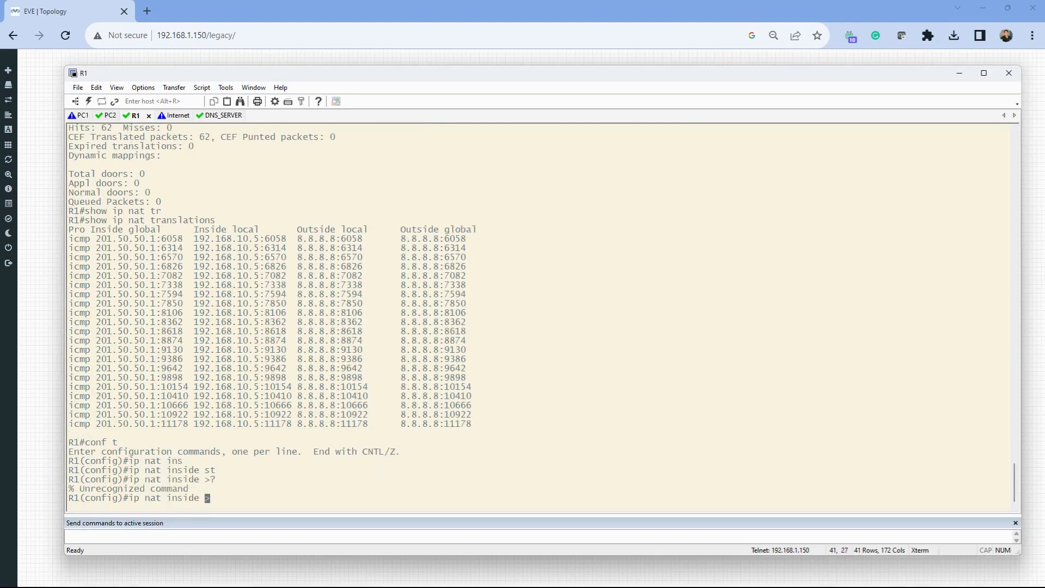
pyautogui.press('BackSpace')
pyautogui.write('s')
pyautogui.press('Tab')
pyautogui.write('sta')
pyautogui.press('Tab')
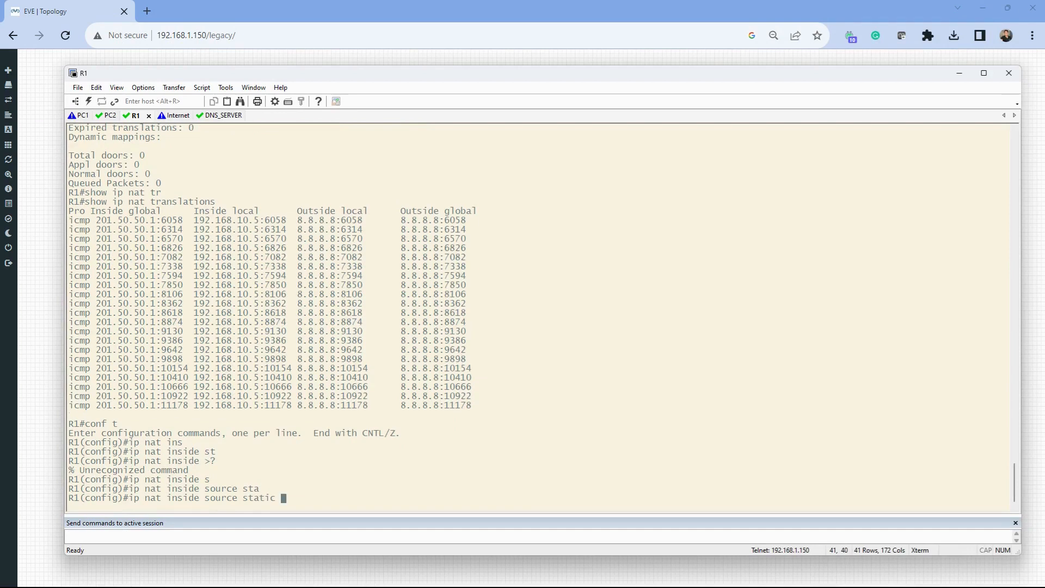
pyautogui.write('?192.')
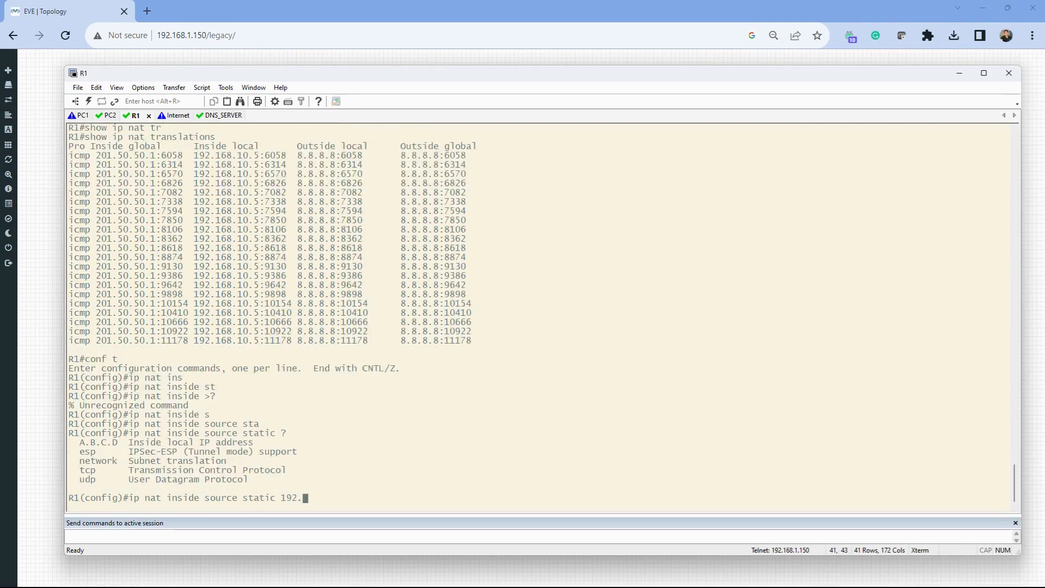
pyautogui.write('168.10.10 201.')
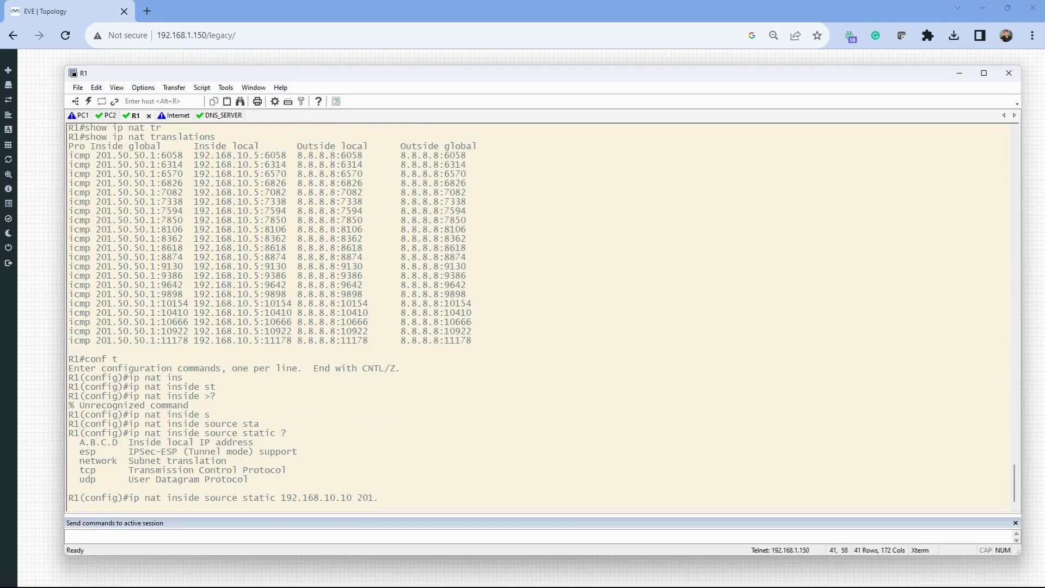
pyautogui.write('50.50.')
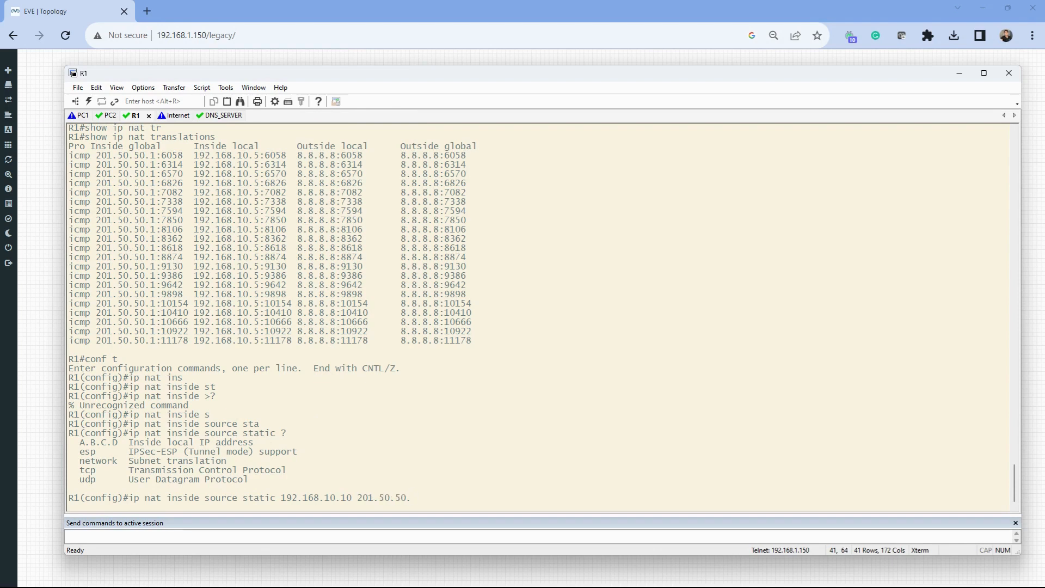
pyautogui.write('1')
pyautogui.press('Return')
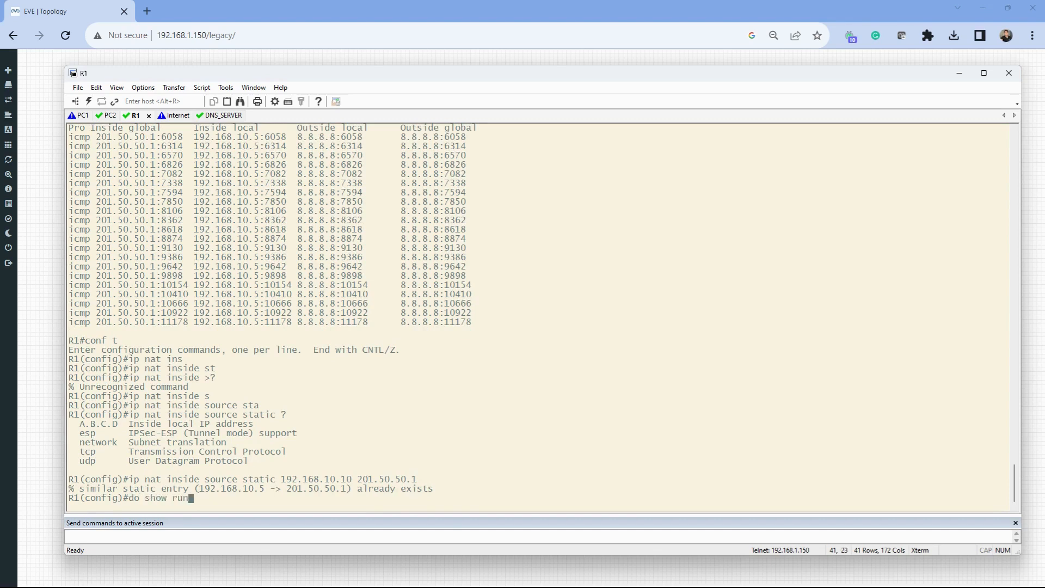
# List R1's NAT configuration with "do show run | se nat", and remove the static mapping of 192.168.10.5 to 201.50.50.1 including its child entries.
pyautogui.write('nat')
pyautogui.press('Return')
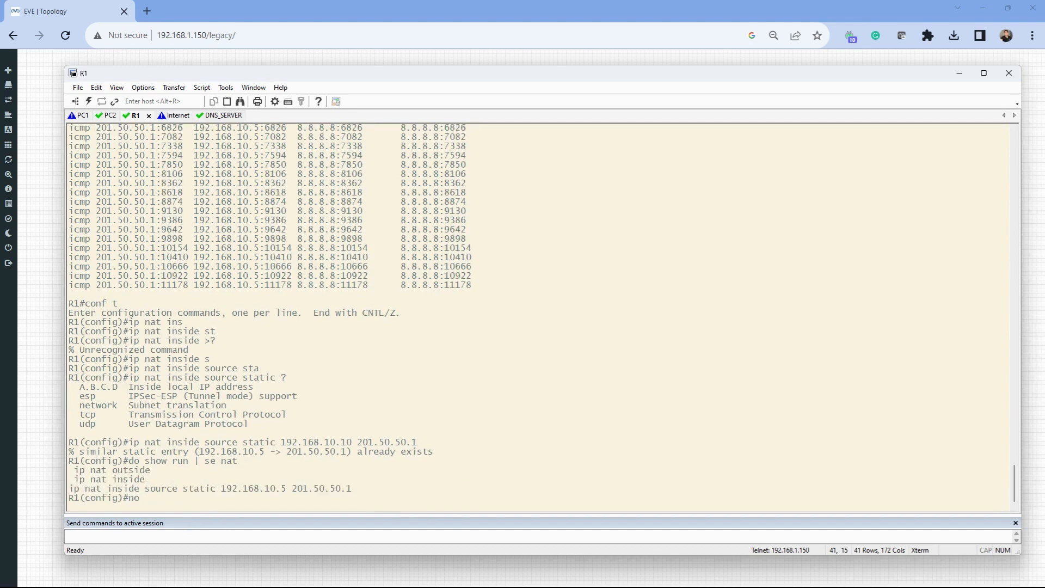
pyautogui.write('no')
pyautogui.moveTo(354, 489); pyautogui.dragTo(68, 490)
pyautogui.rightClick(296, 493)
pyautogui.press('Return')
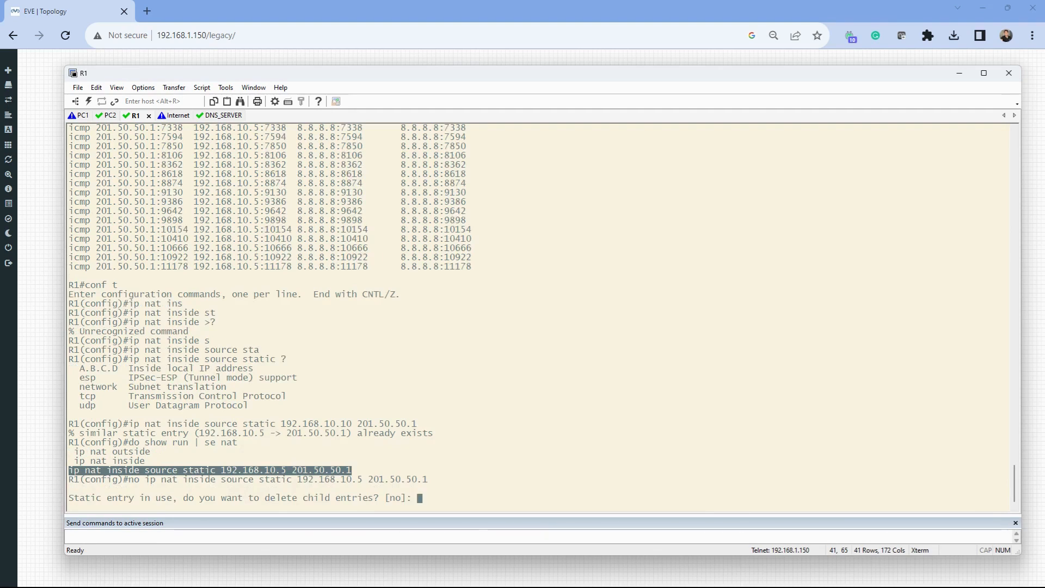
pyautogui.write('yes')
pyautogui.press('Return')
# Reissue "ip nat inside source static 192.168.10.10 201.50.50.1" on R1, and check PC1's running ping to 8.8.8.8.
pyautogui.press('Up')
pyautogui.press('Up')
pyautogui.press('Up')
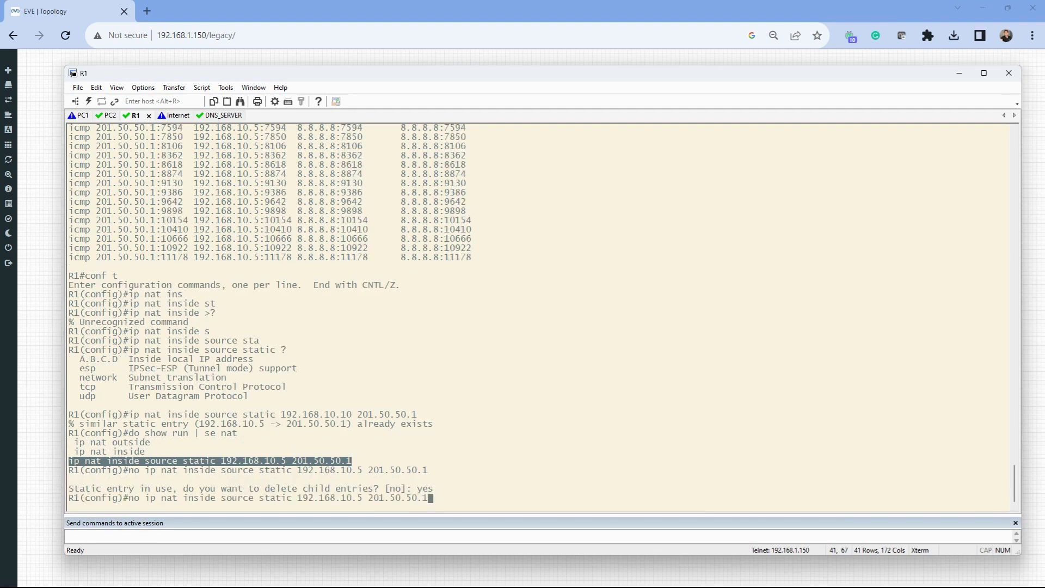
pyautogui.press('Return')
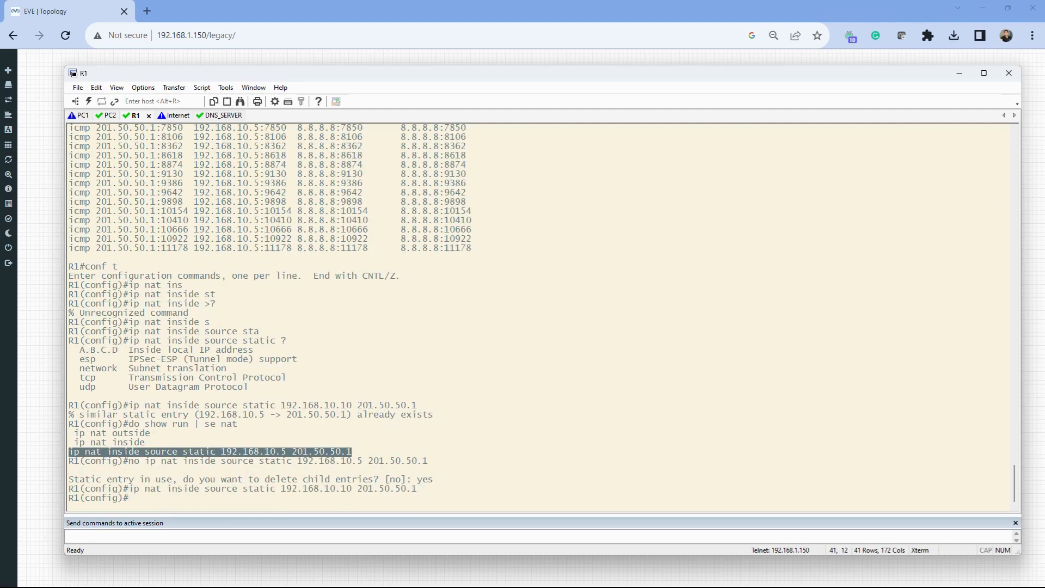
pyautogui.click(79, 116)
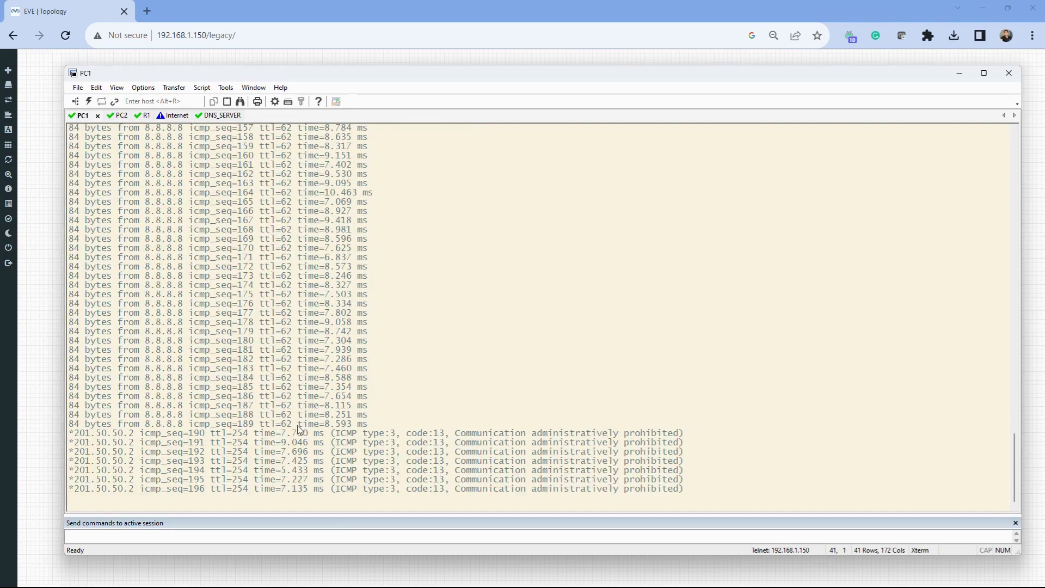
pyautogui.moveTo(141, 428); pyautogui.dragTo(684, 494)
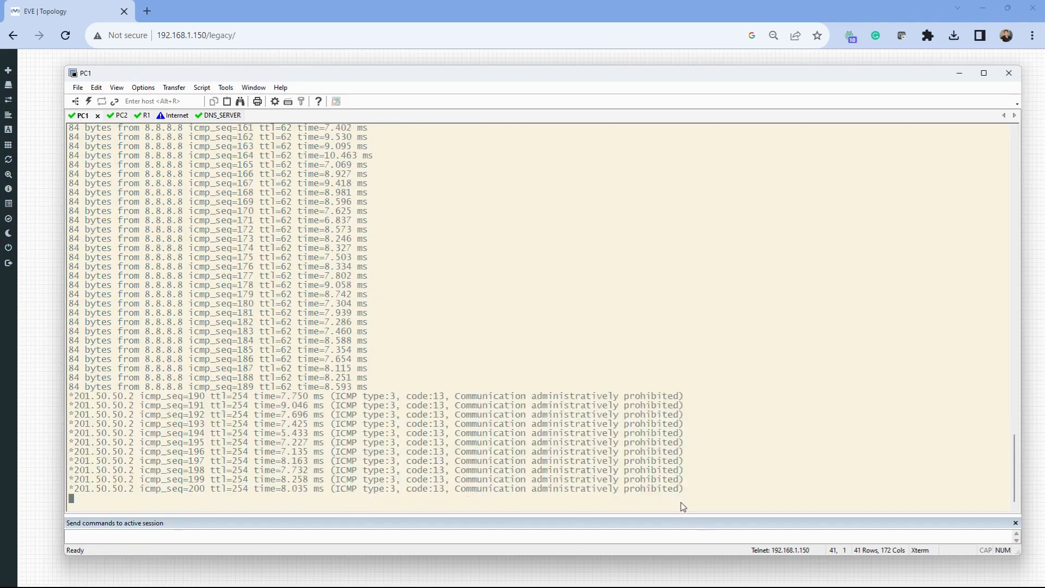
# Set PC2's address to 192.168.10.10/24 with default gateway 192.168.10.1 using the "ip" command.
pyautogui.click(121, 117)
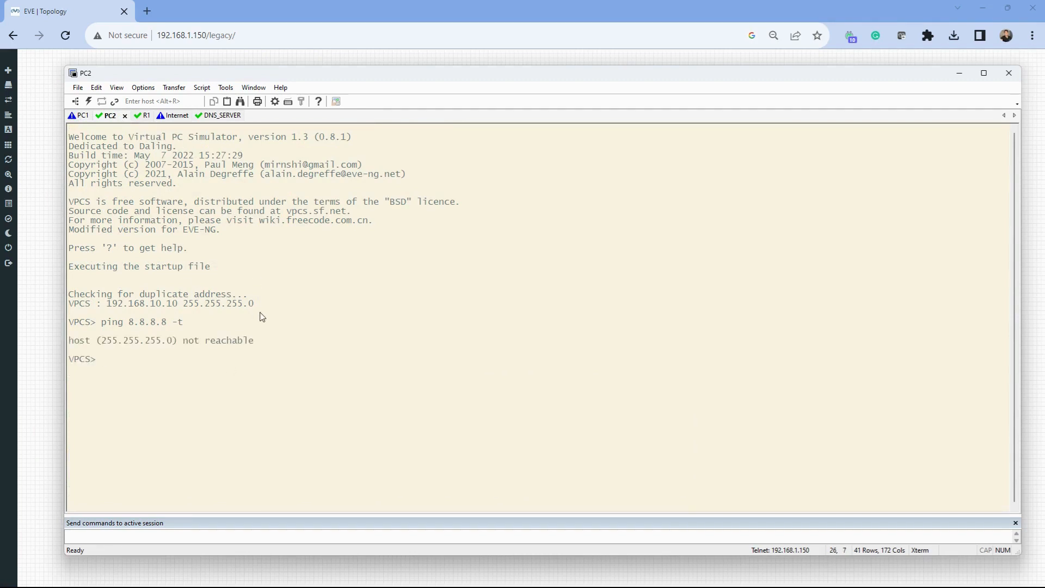
pyautogui.moveTo(263, 304); pyautogui.dragTo(227, 304)
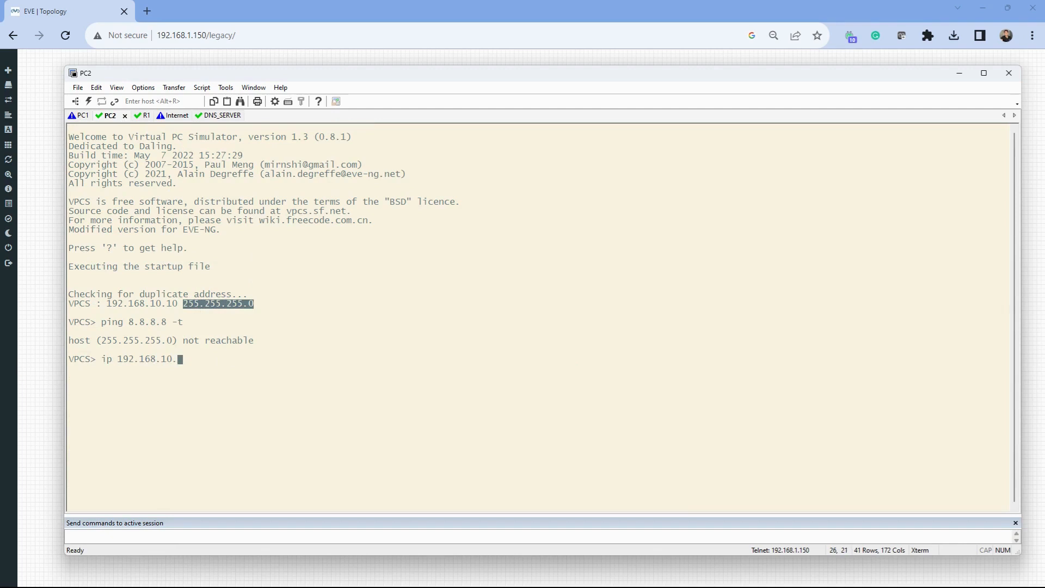
pyautogui.write('/24 192.168.10.1')
pyautogui.press('Return')
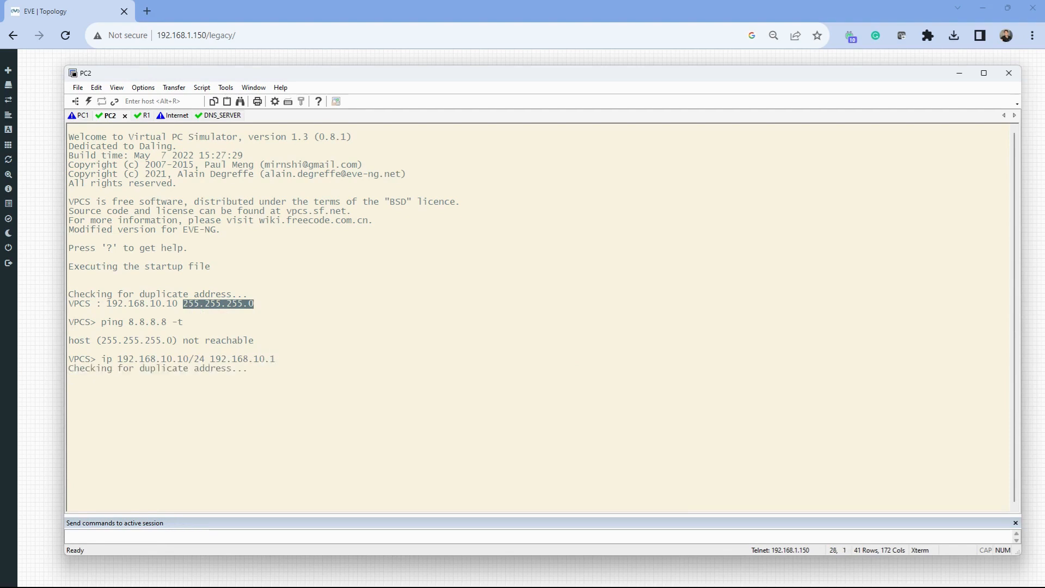
# Ping 8.8.8.8 continuously from PC2 with "ping 8.8.8.8 -t" and examine the first results.
pyautogui.press('Up')
pyautogui.press('Up')
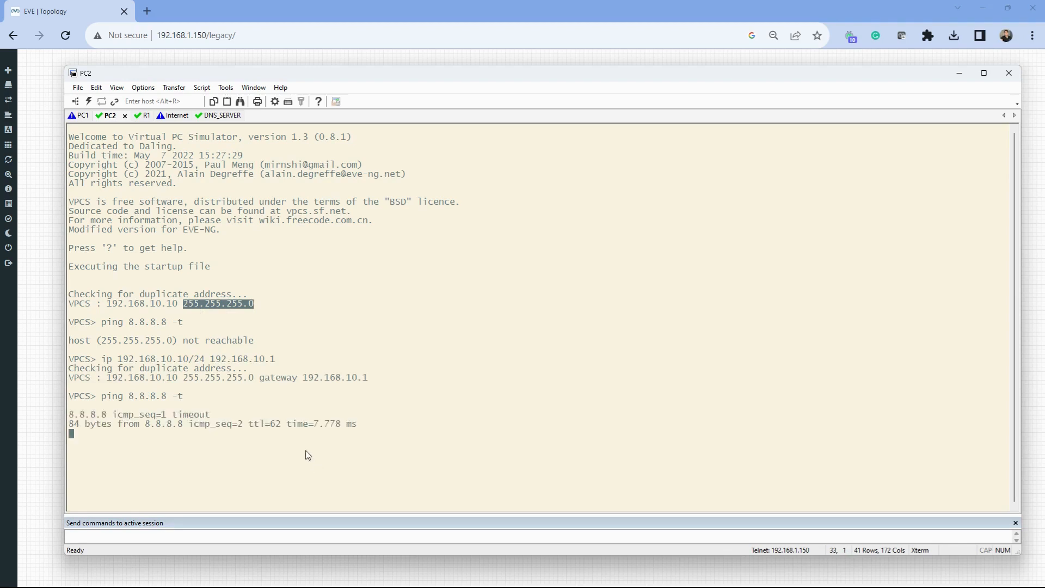
pyautogui.moveTo(211, 415); pyautogui.dragTo(69, 415)
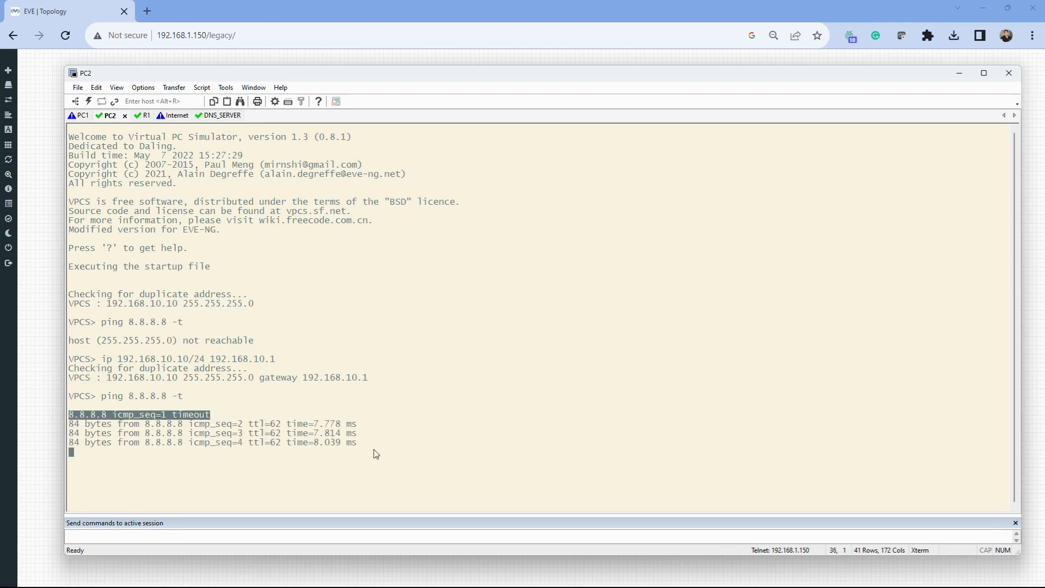
pyautogui.moveTo(361, 445); pyautogui.dragTo(69, 424)
# List R1's NAT table from configuration mode with "do show ip nat translations".
pyautogui.click(145, 115)
pyautogui.click(399, 382)
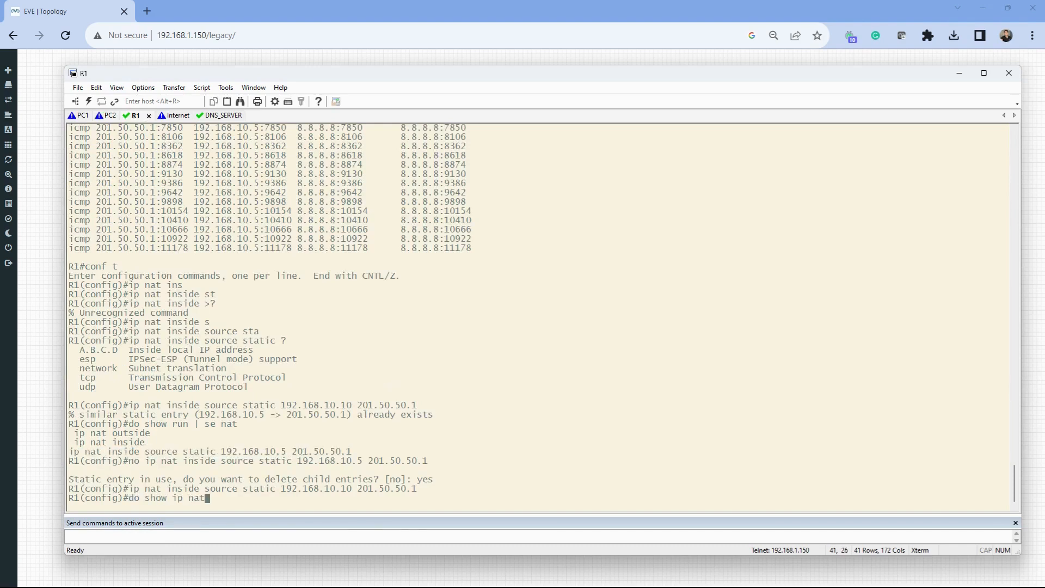
pyautogui.write('rt')
pyautogui.press('Tab')
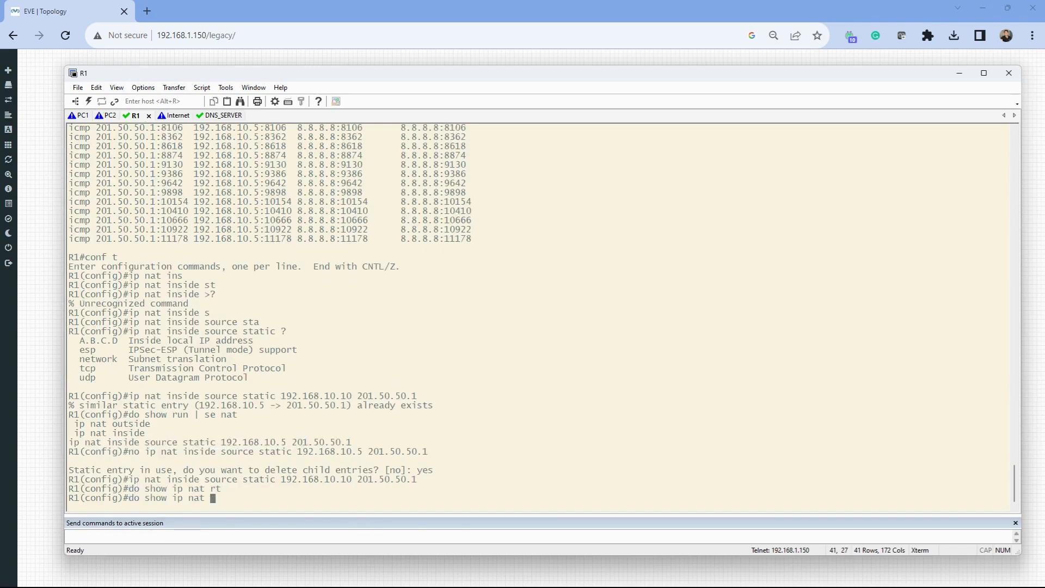
pyautogui.write('tr')
pyautogui.press('Tab')
pyautogui.press('Return')
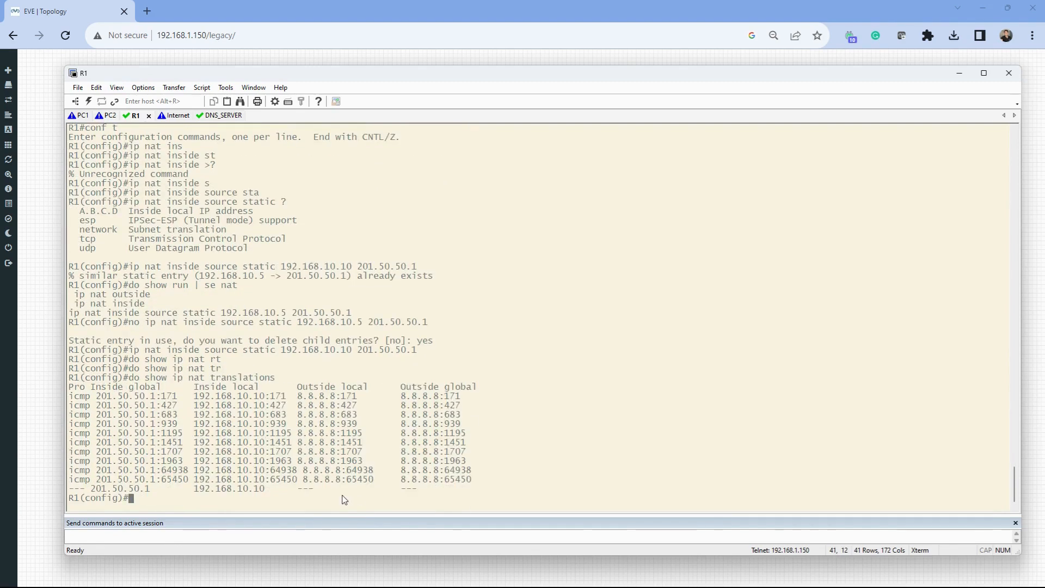
# Examine the inside local addresses in R1's translation entries, and return to the EVE topology.
pyautogui.moveTo(414, 464); pyautogui.dragTo(237, 400)
pyautogui.click(154, 406)
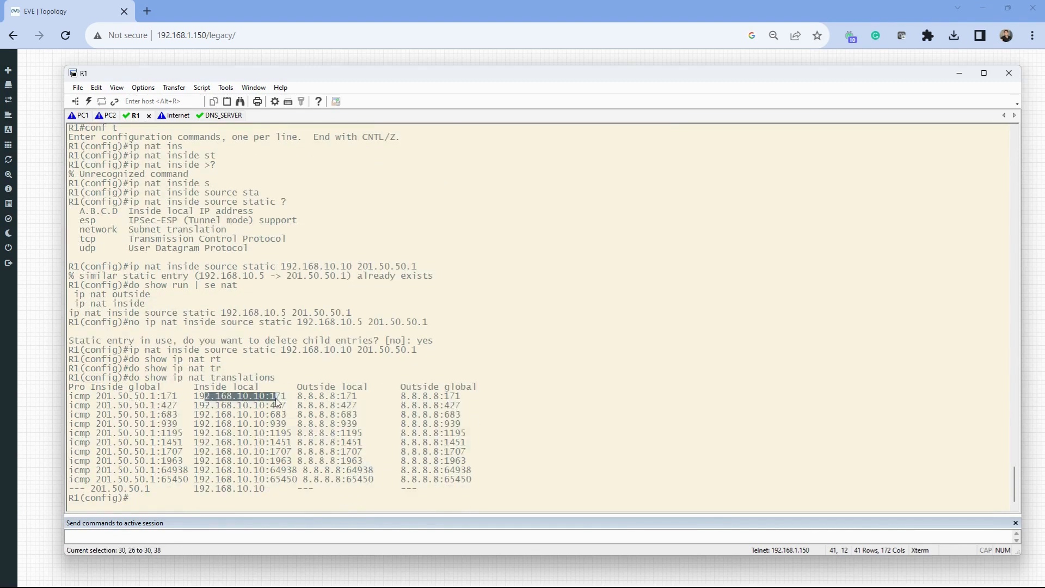
pyautogui.click(961, 73)
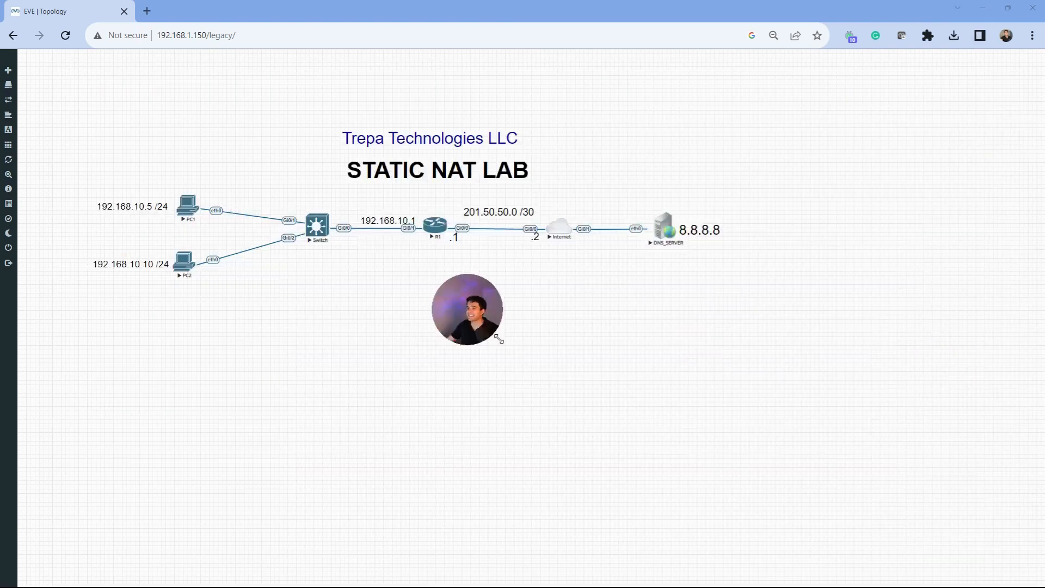
pyautogui.moveTo(499, 339); pyautogui.dragTo(835, 423)
pyautogui.moveTo(777, 380); pyautogui.dragTo(667, 361)
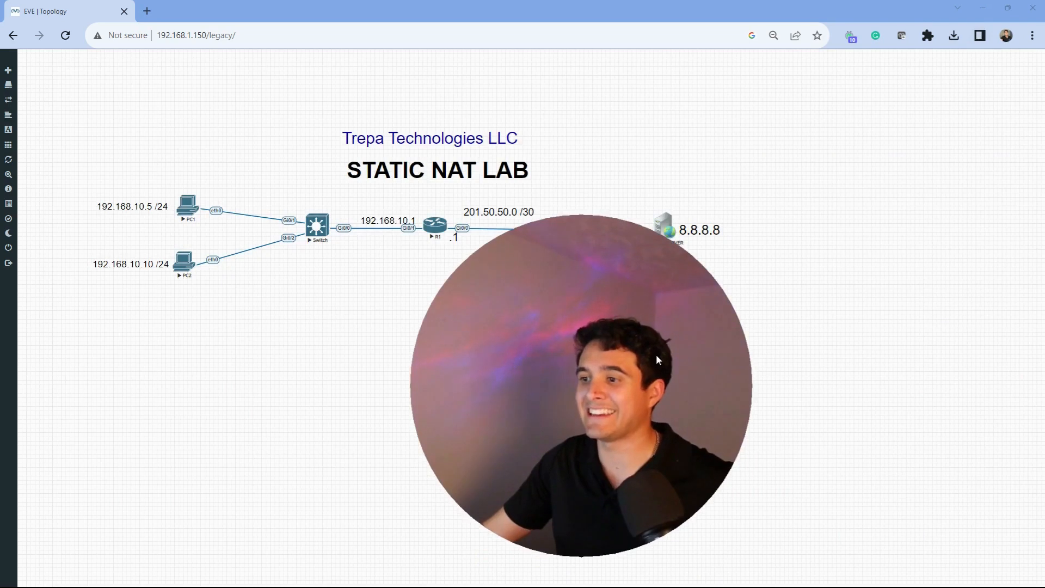